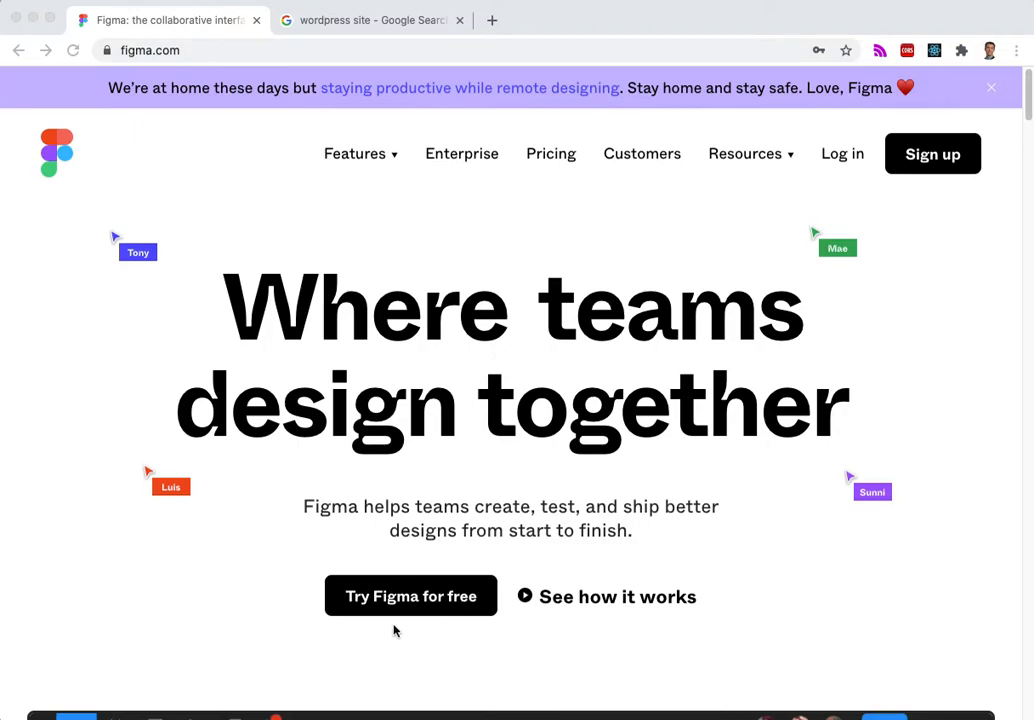
# Log in to the Figma account using the saved credentials.
pyautogui.click(855, 224)
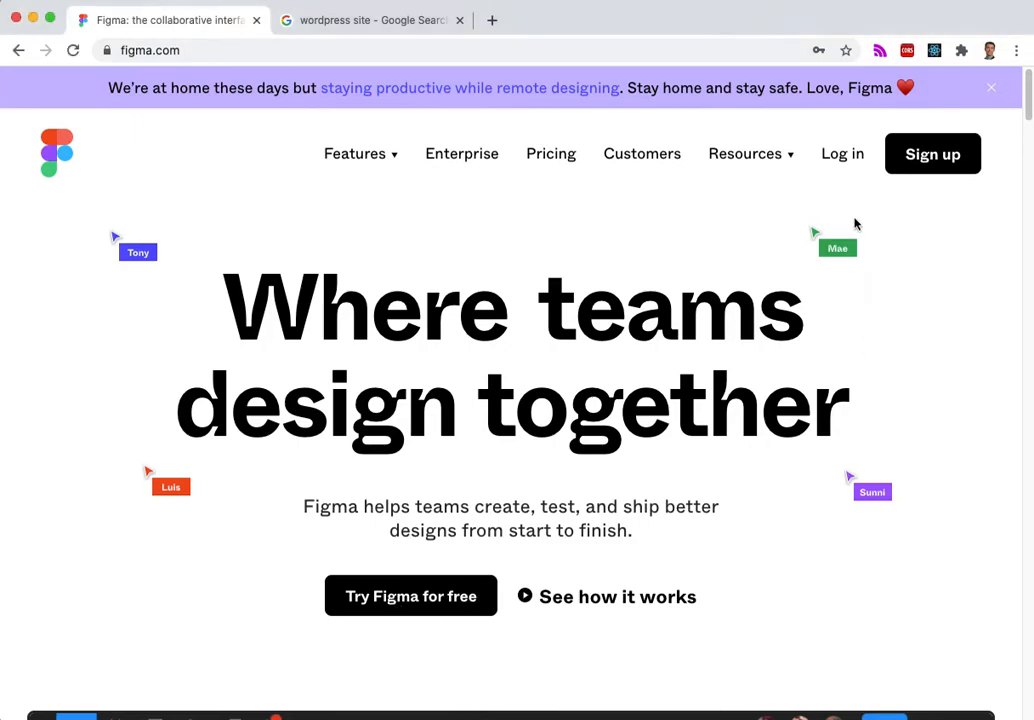
pyautogui.click(840, 160)
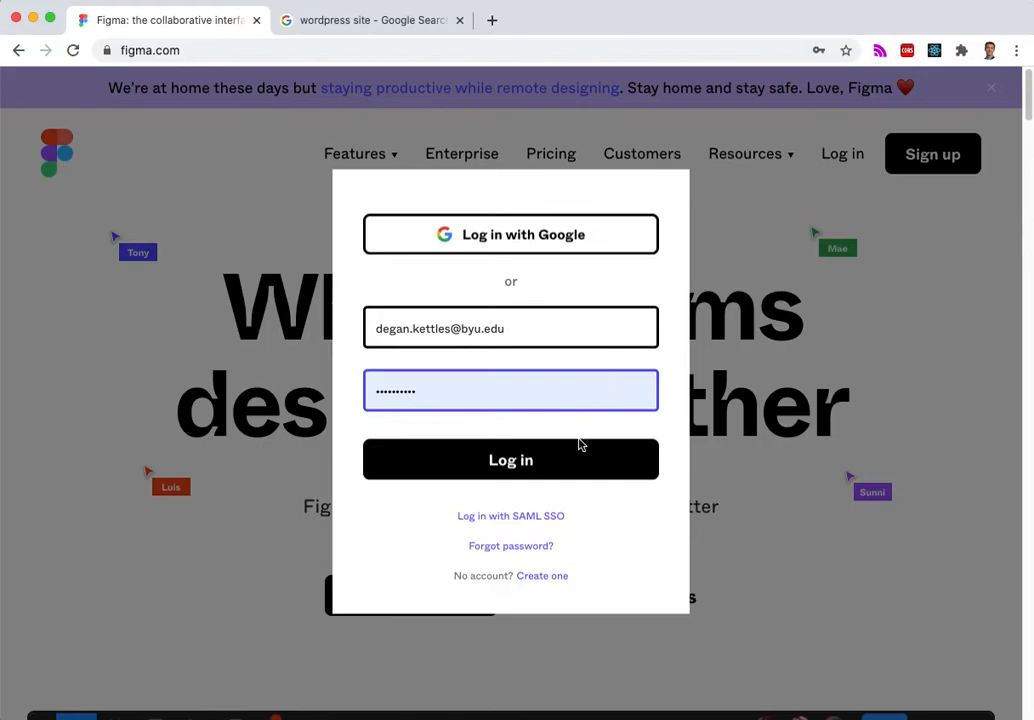
pyautogui.click(516, 460)
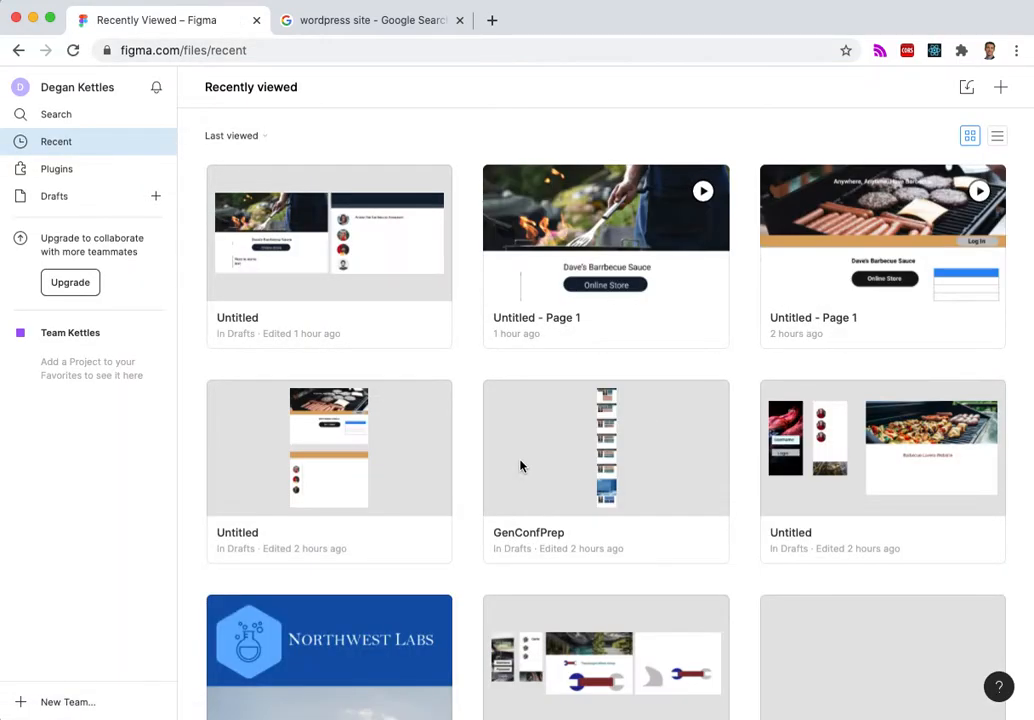
# Create a new design file and add a Desktop frame of 1440 × 1024.
pyautogui.click(1001, 89)
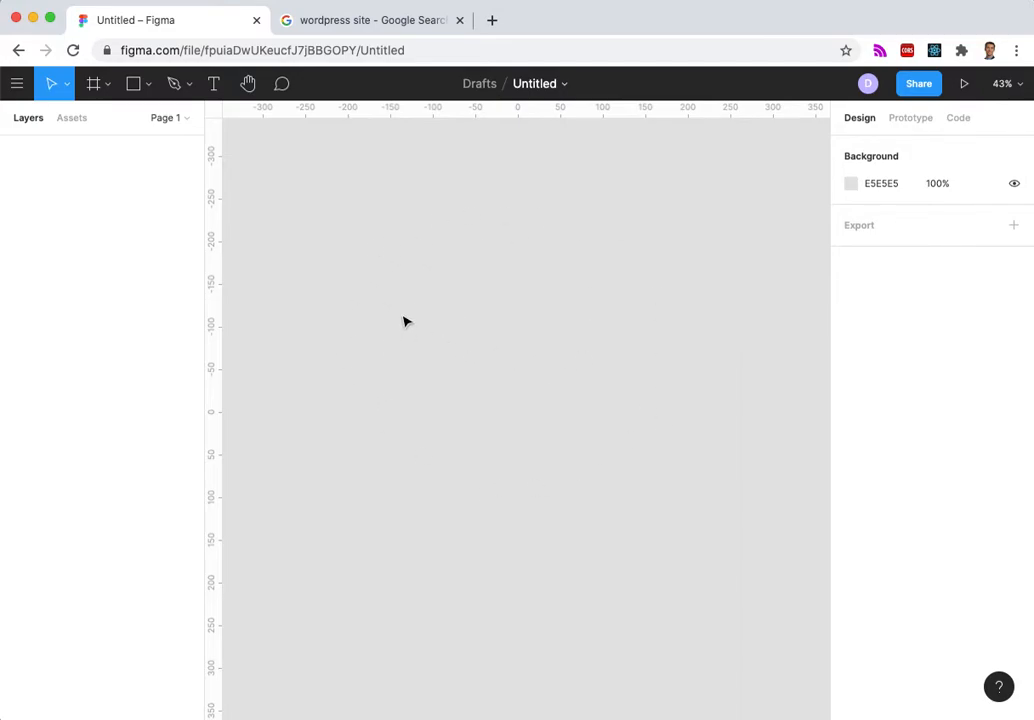
pyautogui.click(96, 89)
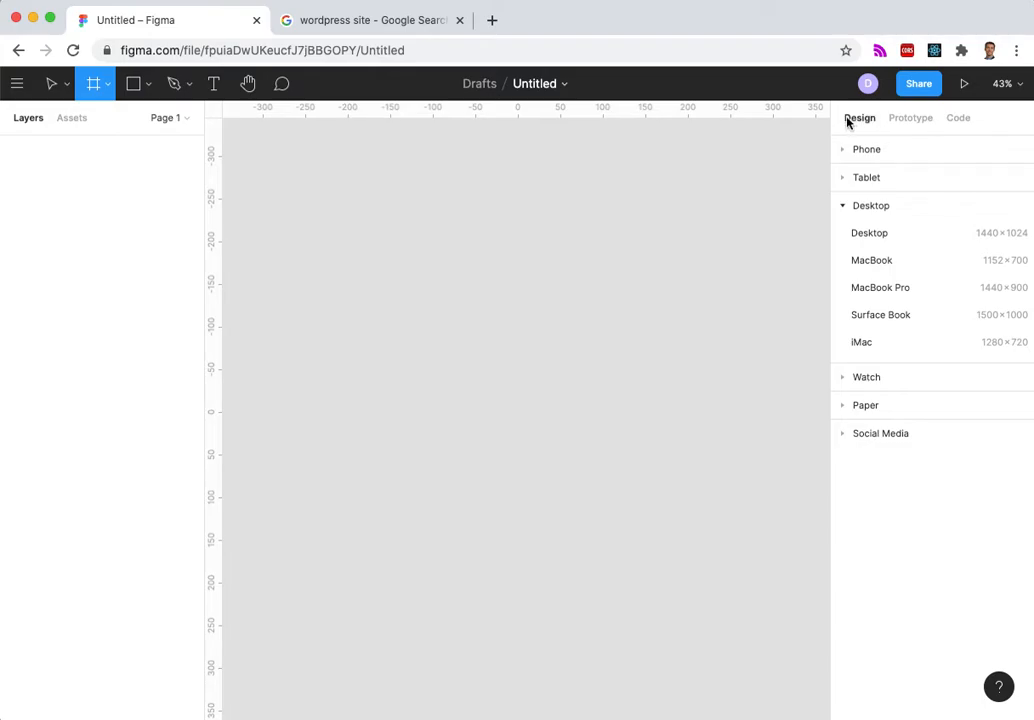
pyautogui.click(869, 234)
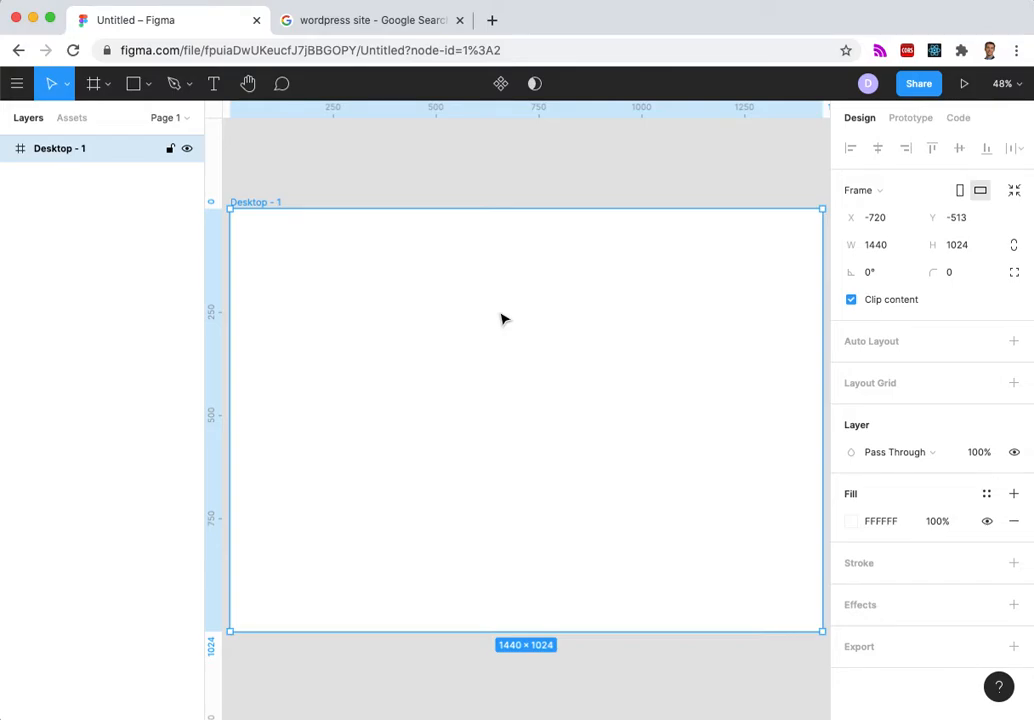
# Look through the Google image results for WordPress sites for layout ideas and return to the Figma design file.
pyautogui.click(357, 21)
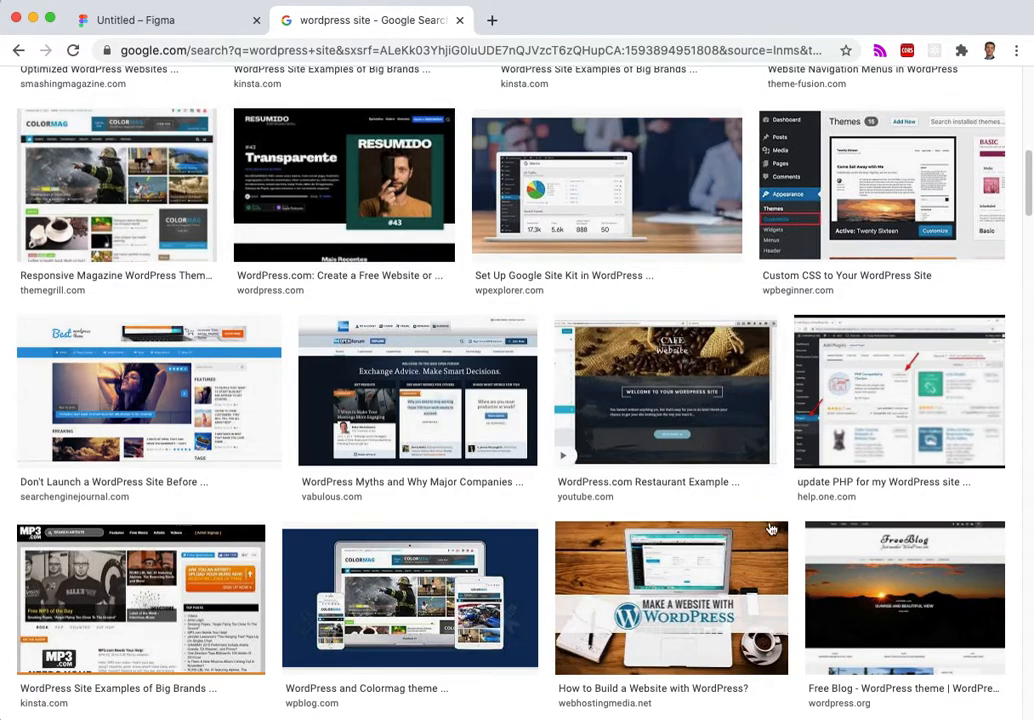
pyautogui.scroll(-3, 889, 619)
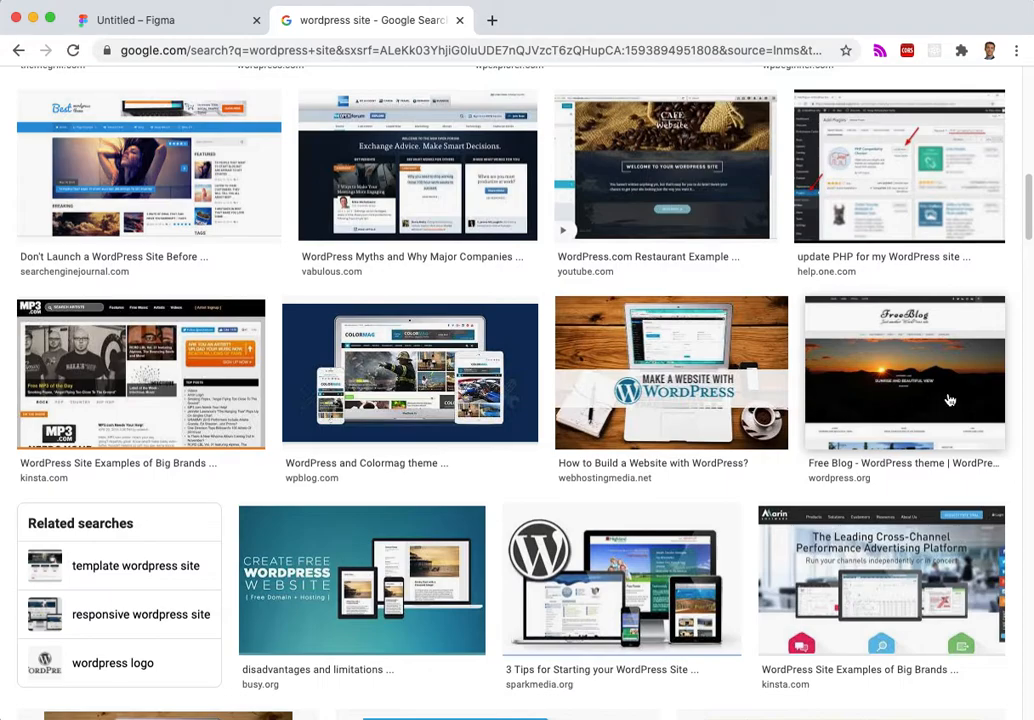
pyautogui.click(146, 22)
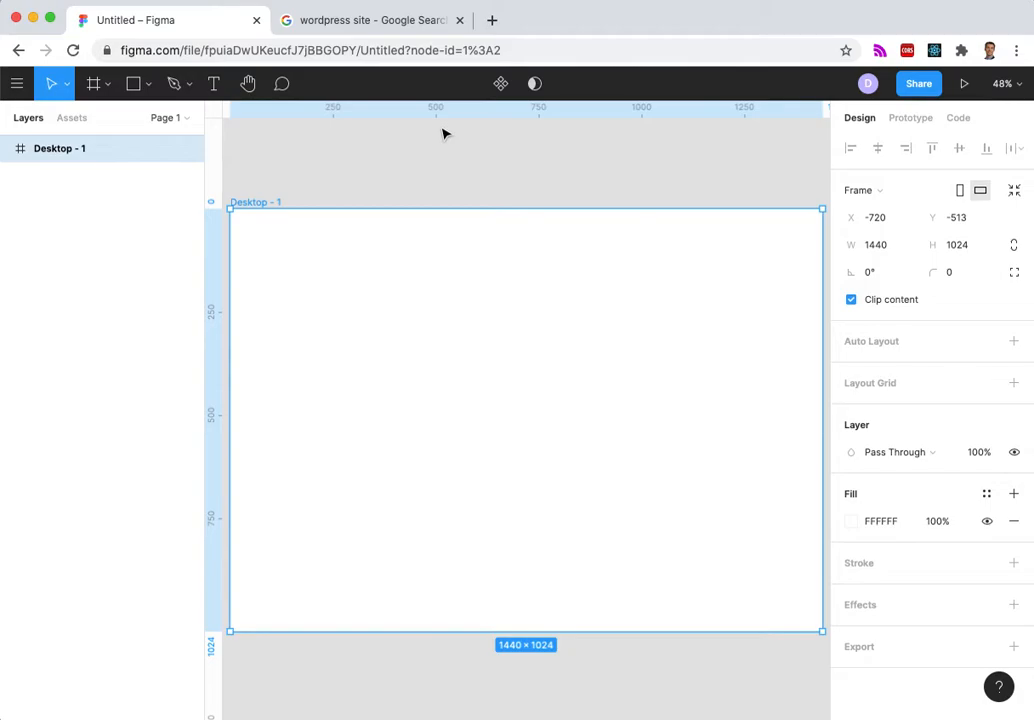
# Draw a header rectangle about 1440 × 472 across the full width at the top of the Desktop frame.
pyautogui.click(135, 88)
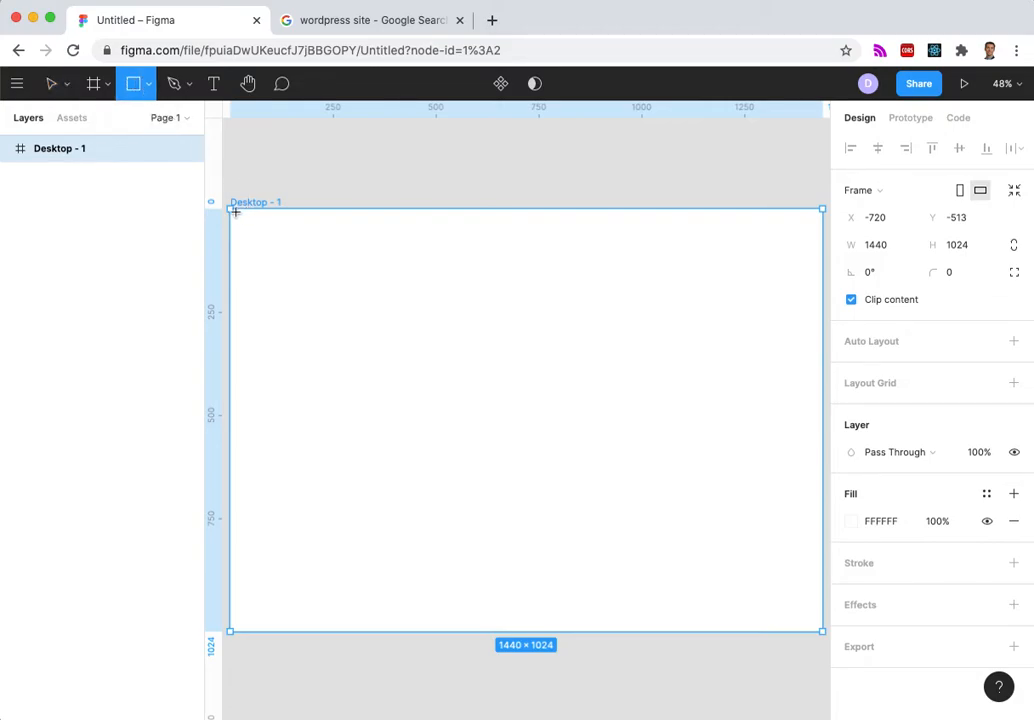
pyautogui.moveTo(231, 209)
pyautogui.mouseDown()
pyautogui.moveTo(233, 228)
pyautogui.moveTo(313, 286)
pyautogui.moveTo(824, 385)
pyautogui.moveTo(771, 408)
pyautogui.mouseUp()
pyautogui.moveTo(226, 563)
pyautogui.mouseDown()
pyautogui.moveTo(292, 560)
pyautogui.moveTo(272, 558)
pyautogui.mouseUp()
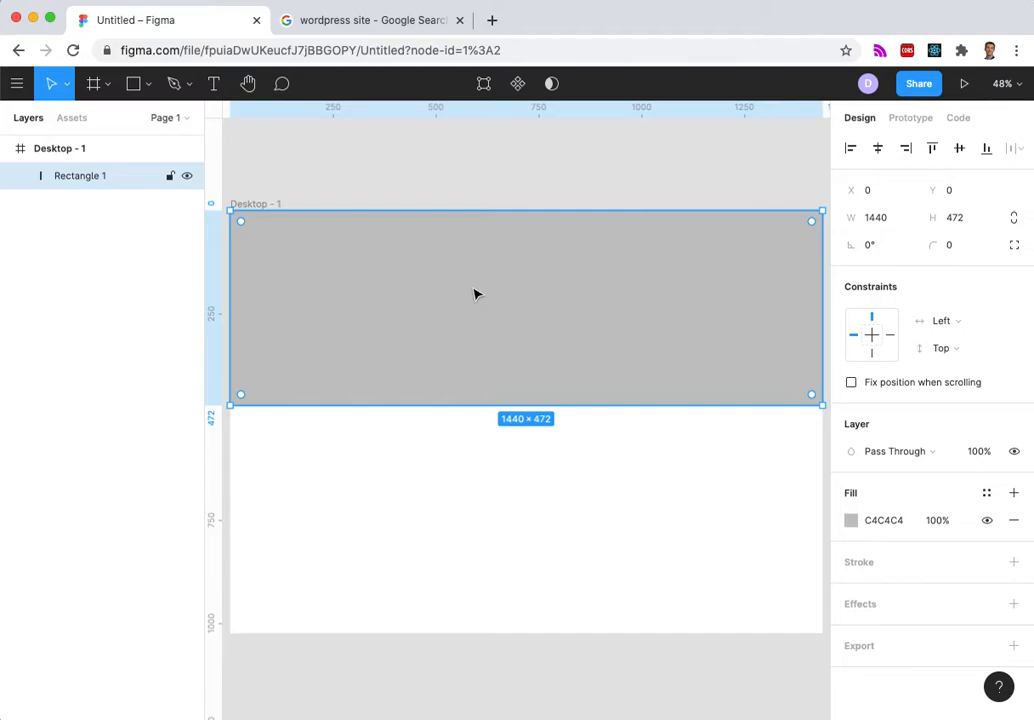
# View the Unsplash plugin's page among the Figma community plugins and return to the design file.
pyautogui.rightClick(427, 310)
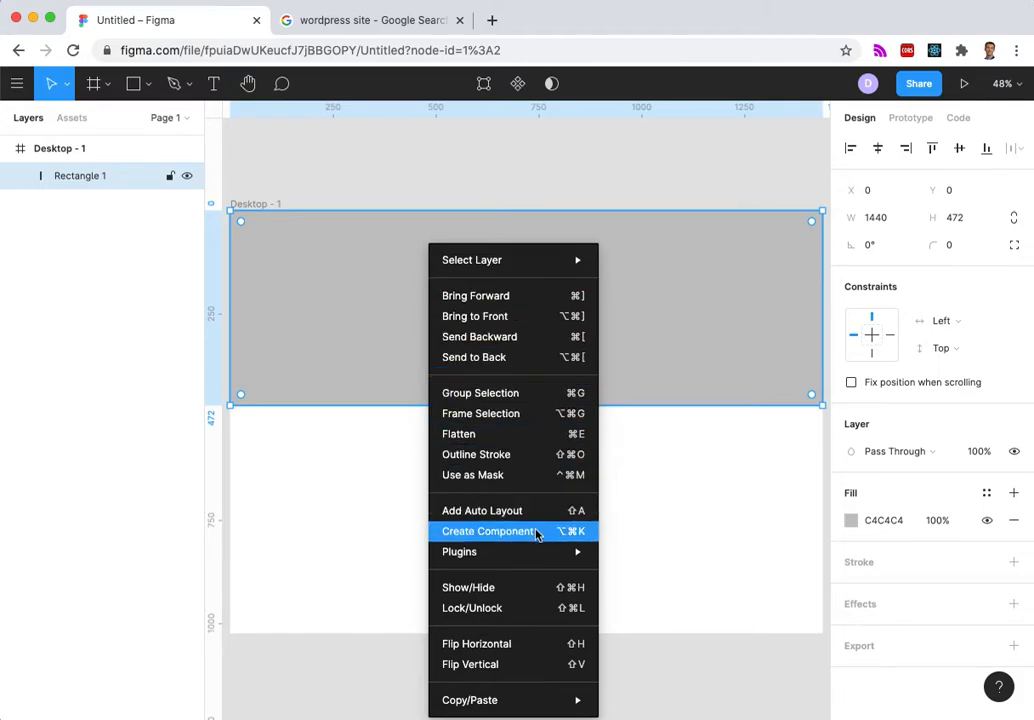
pyautogui.moveTo(529, 554)
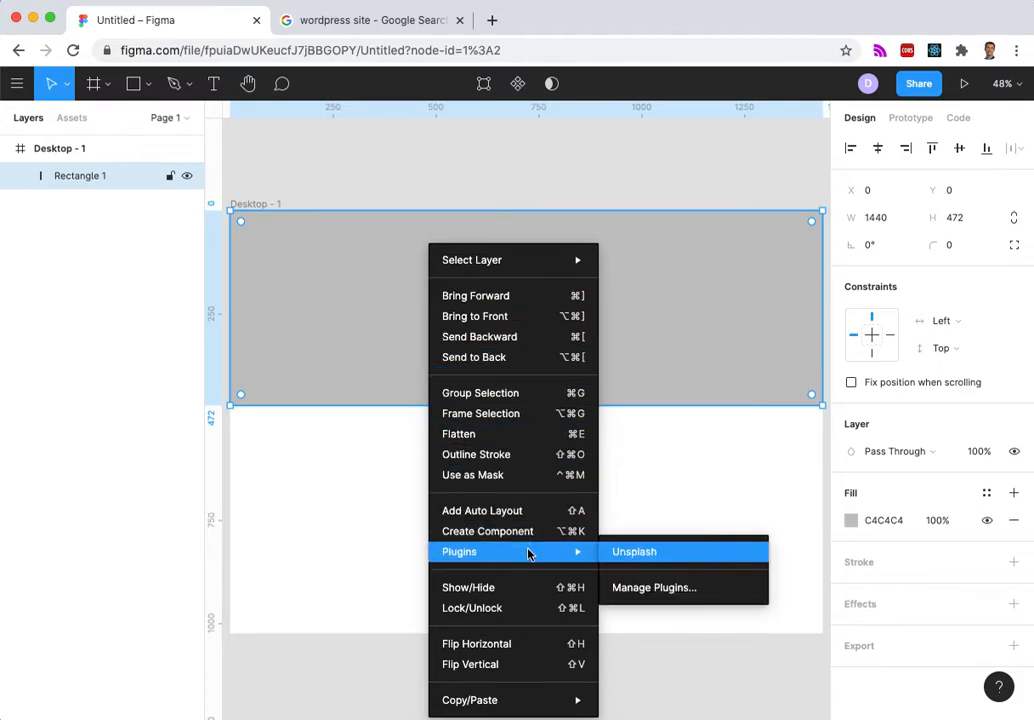
pyautogui.click(647, 590)
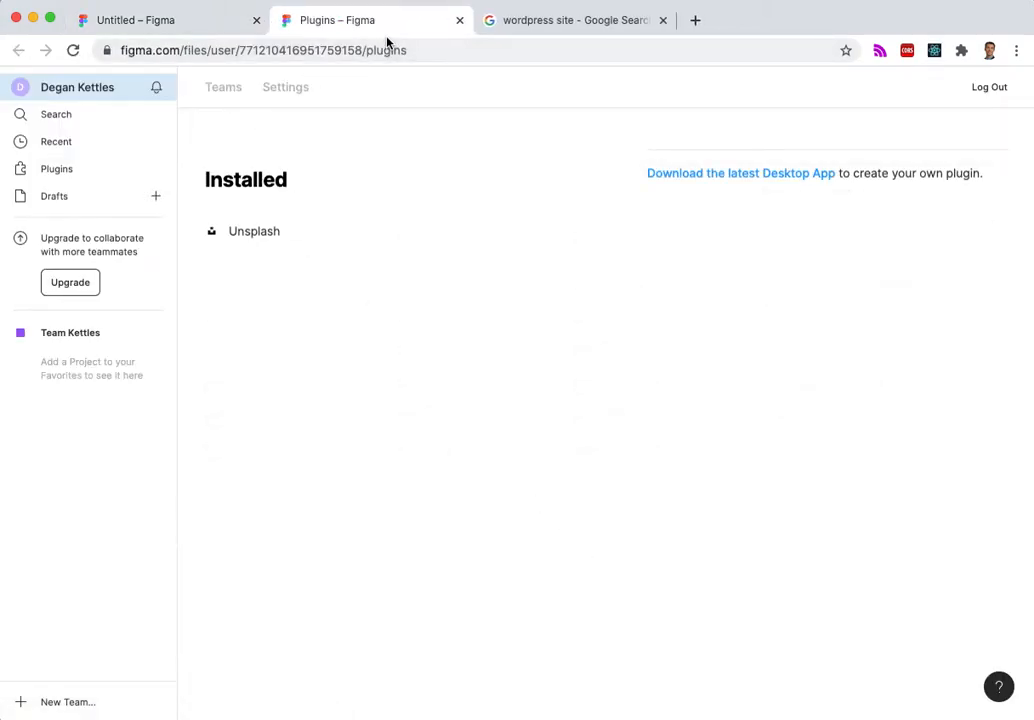
pyautogui.click(54, 169)
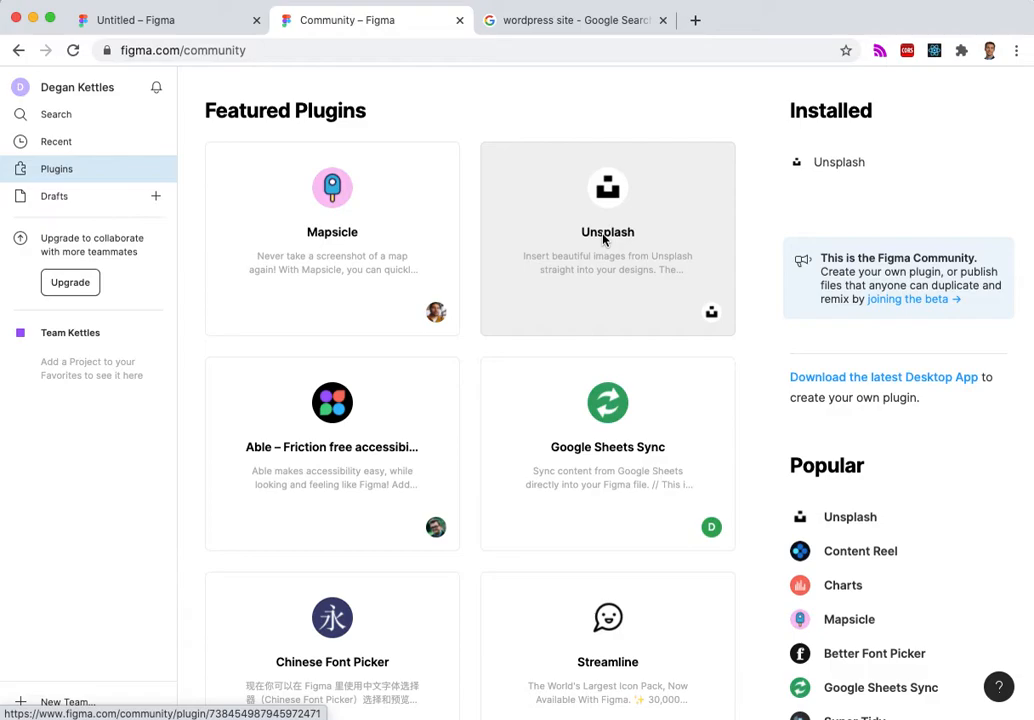
pyautogui.click(604, 239)
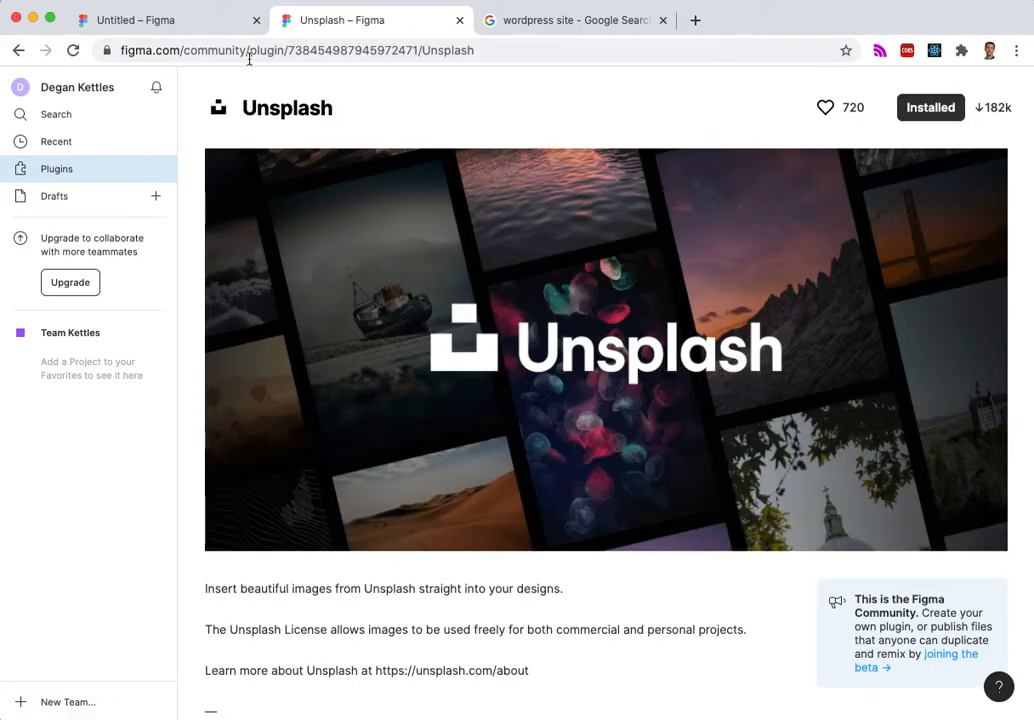
pyautogui.click(192, 23)
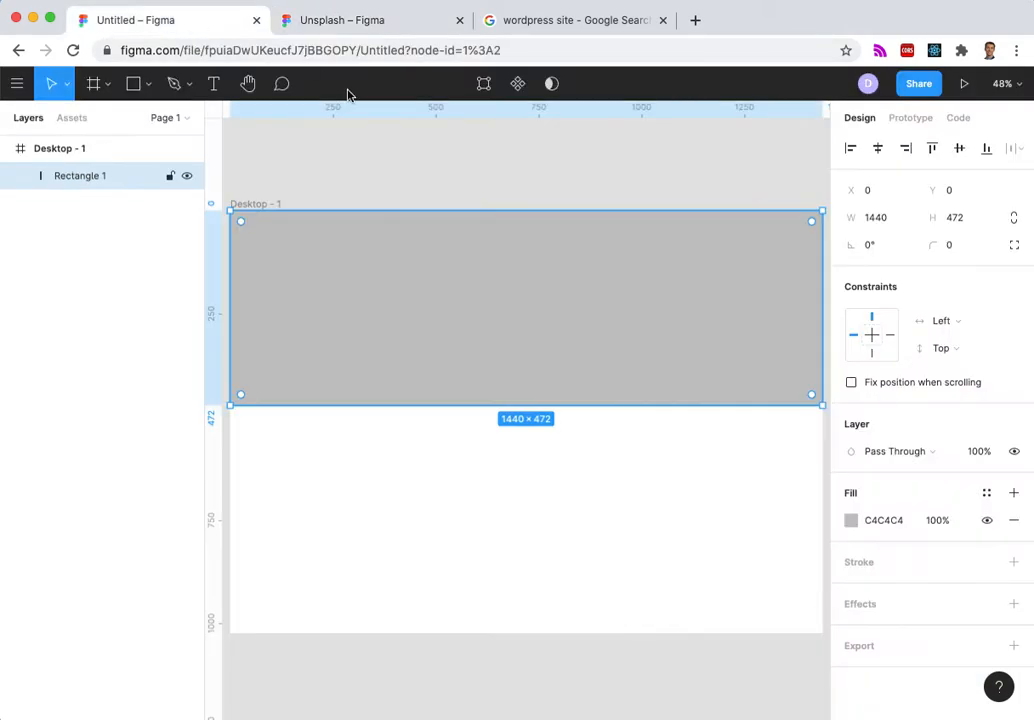
# Run the Unsplash plugin on the header rectangle and search its photos for "barbecue".
pyautogui.rightClick(405, 296)
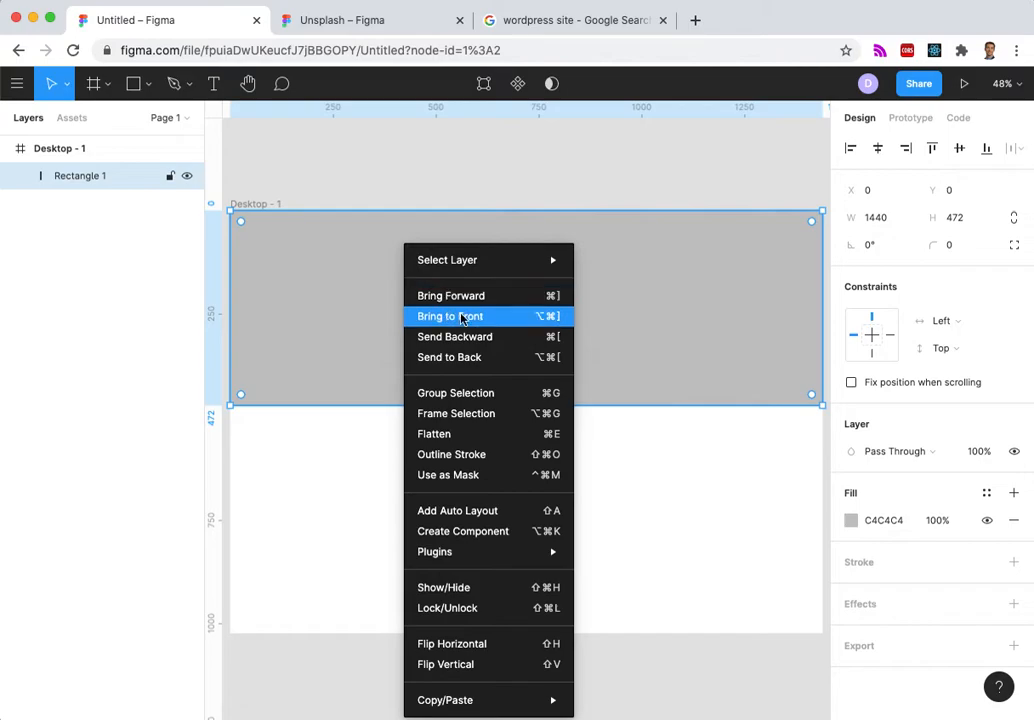
pyautogui.moveTo(503, 552)
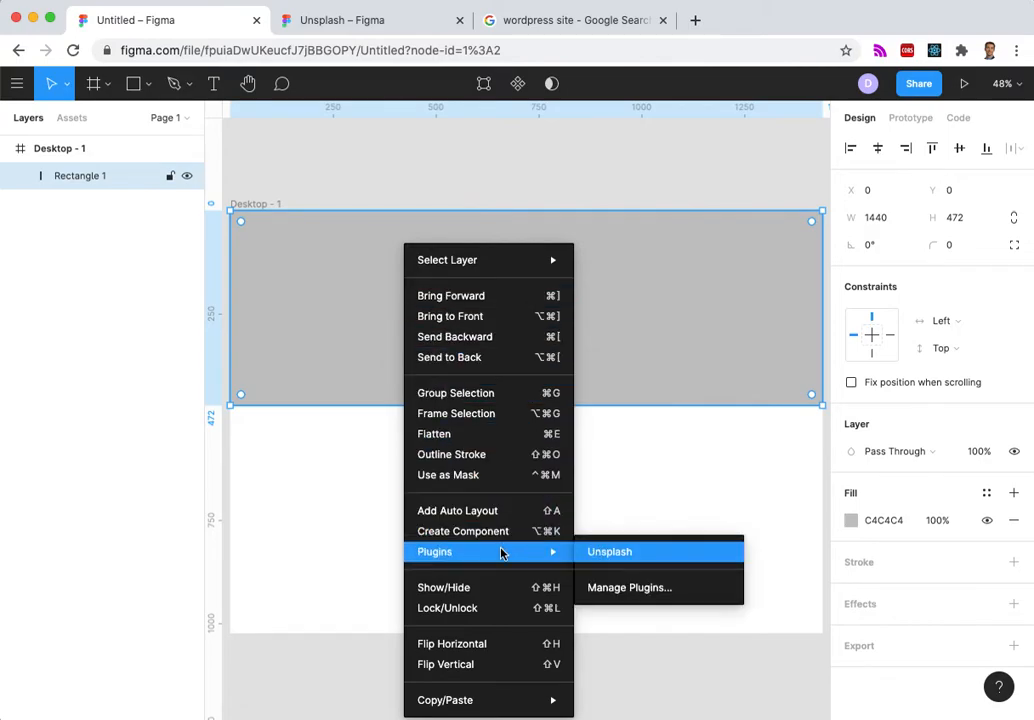
pyautogui.click(625, 556)
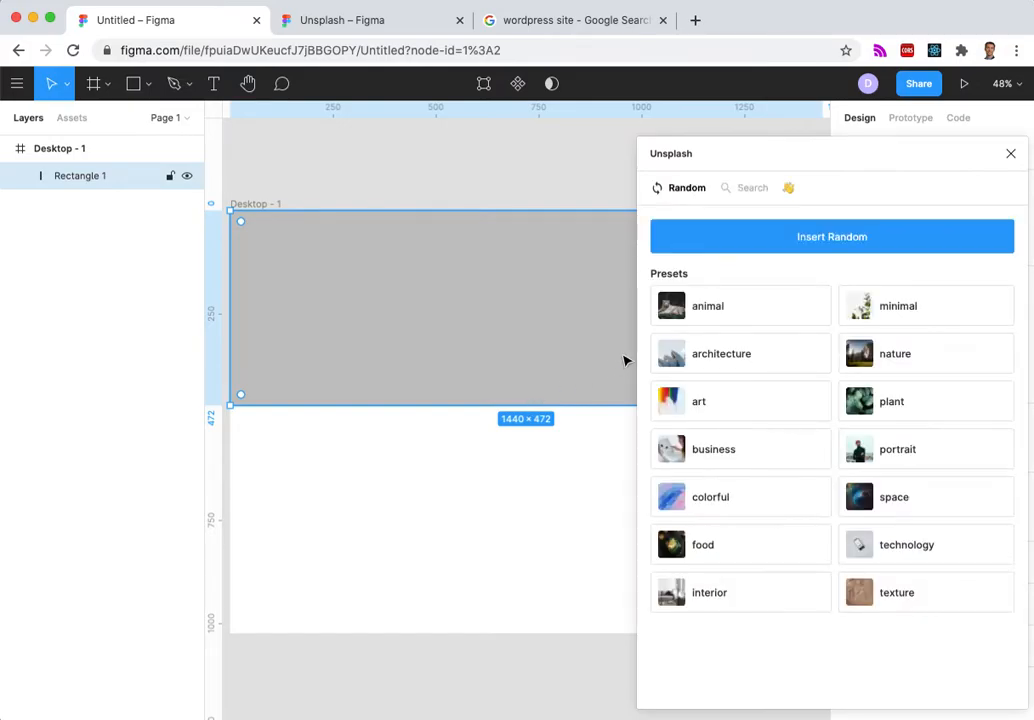
pyautogui.click(752, 190)
pyautogui.click(706, 226)
pyautogui.write('barbecue')
pyautogui.press('Return')
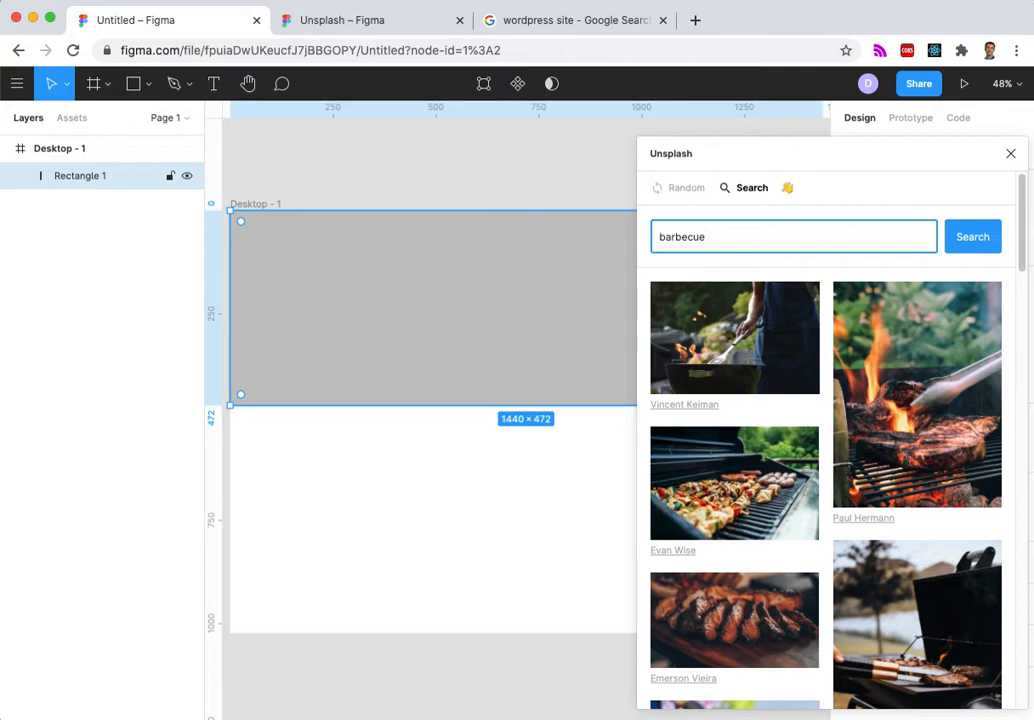
# Fill the header rectangle with the photo of a cook holding a spatula over a flaming grill and close the plugin.
pyautogui.click(886, 433)
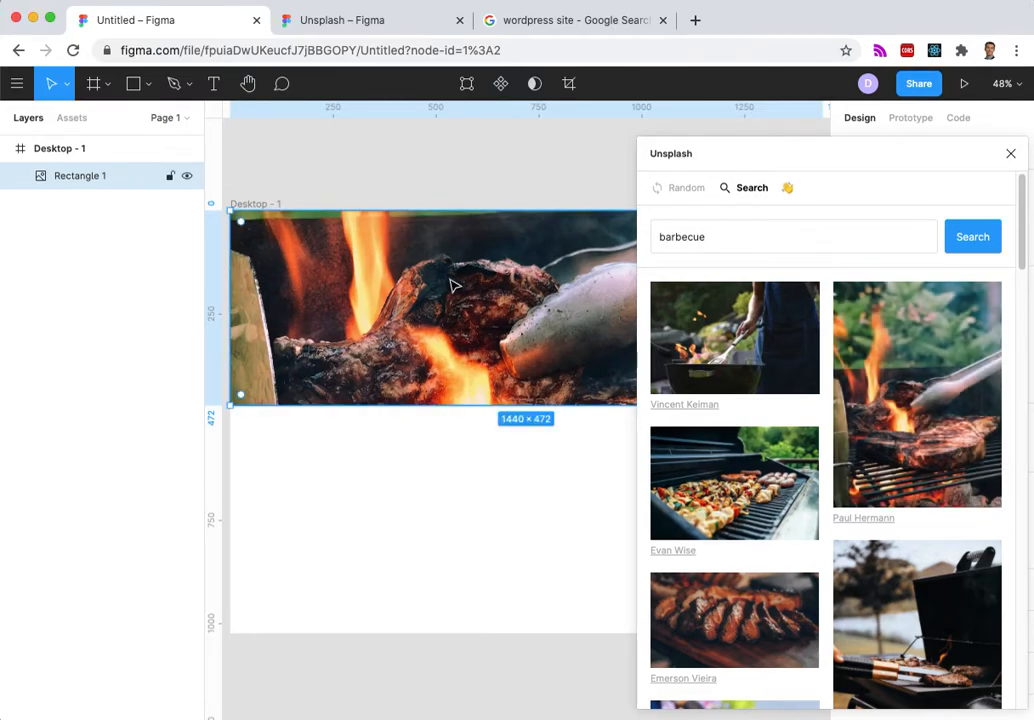
pyautogui.click(750, 340)
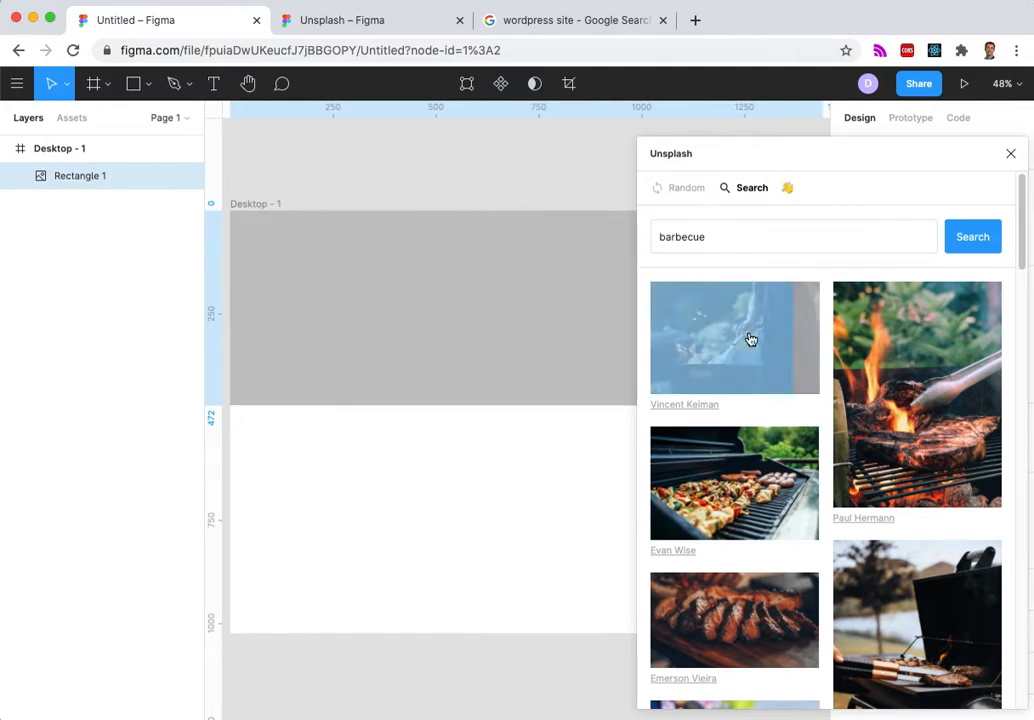
pyautogui.click(1011, 155)
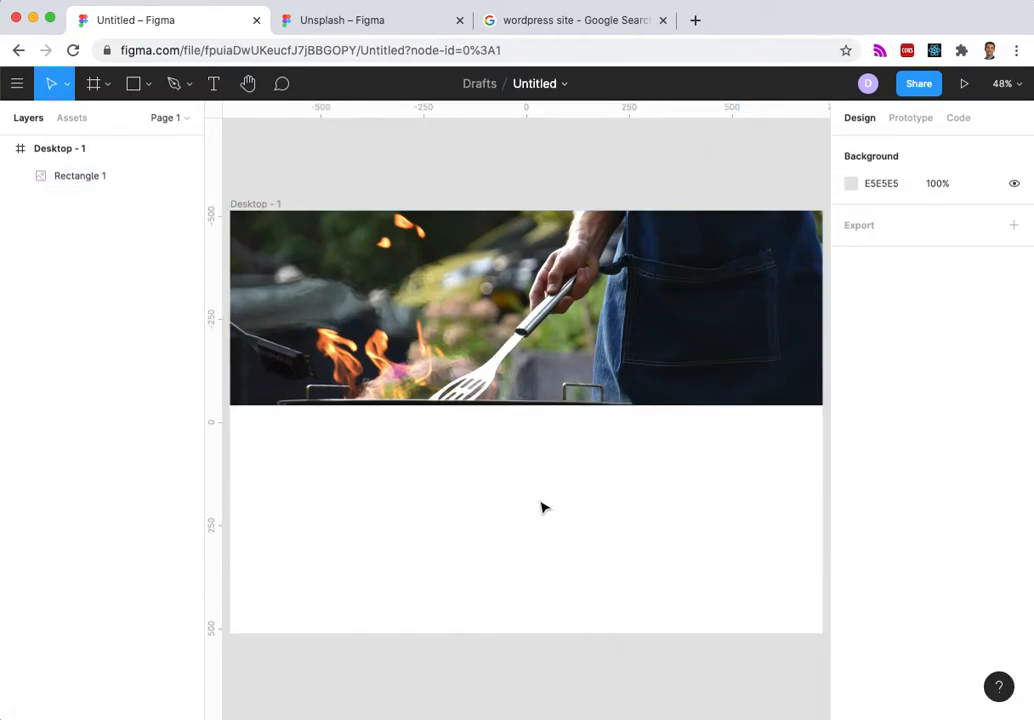
# Add a text box about 769 × 130 below the header image reading "Dave's Barbecue Sauce".
pyautogui.click(214, 86)
pyautogui.moveTo(375, 435); pyautogui.dragTo(691, 489)
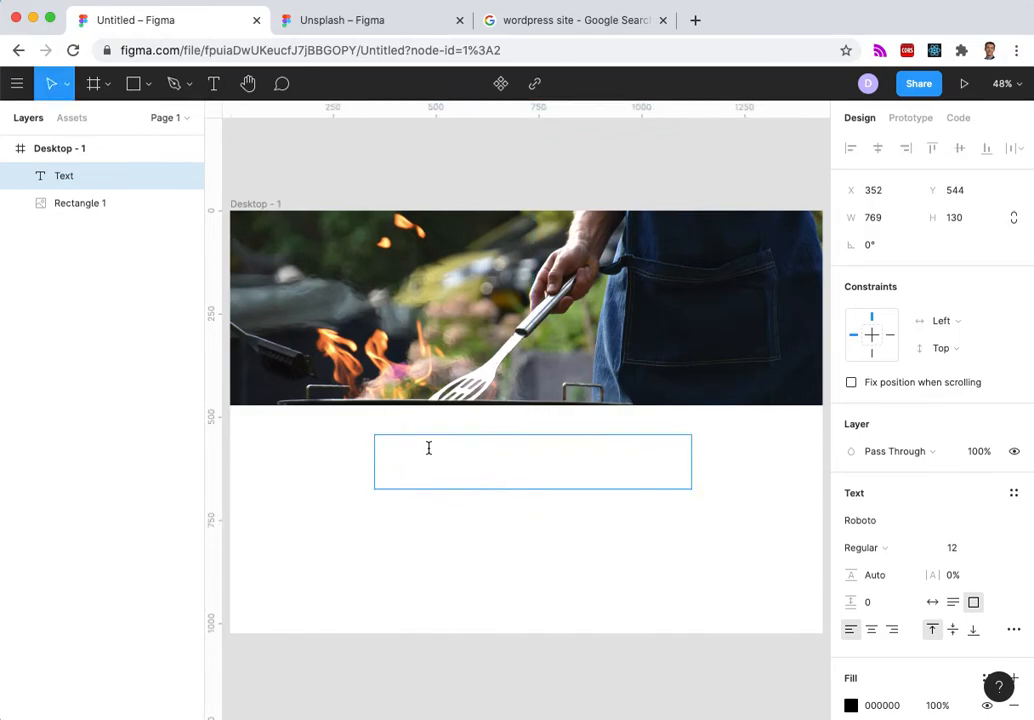
pyautogui.write("Dave's Barbecue Sauce")
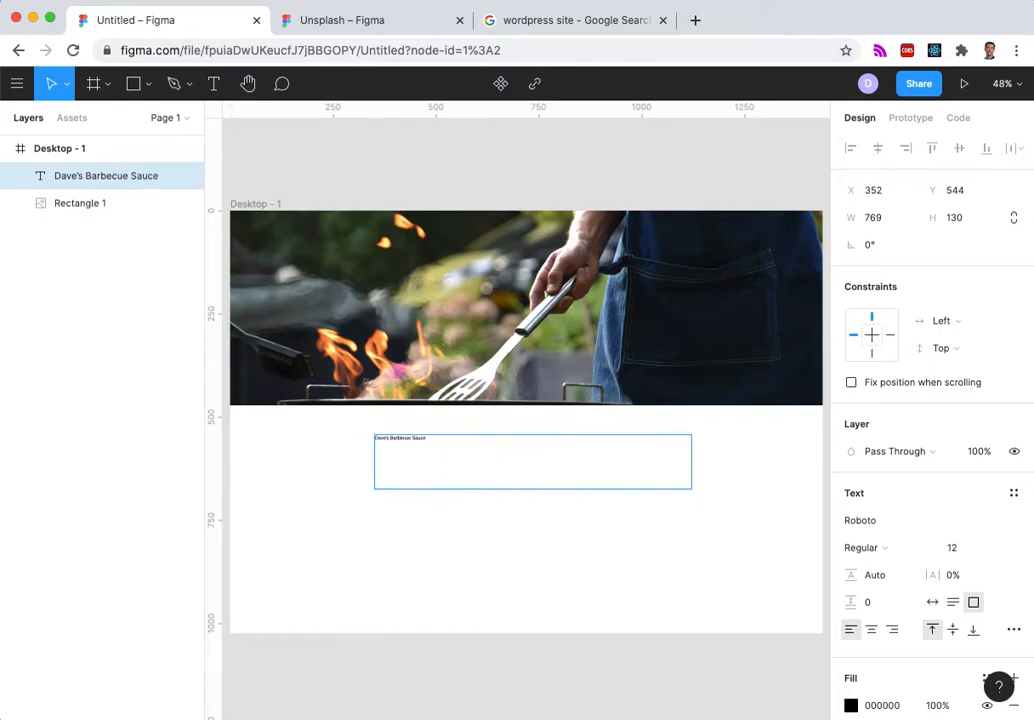
# Set the font size of the "Dave's Barbecue Sauce" text to 48 and finish editing it.
pyautogui.hotkey('ctrl', 'a')
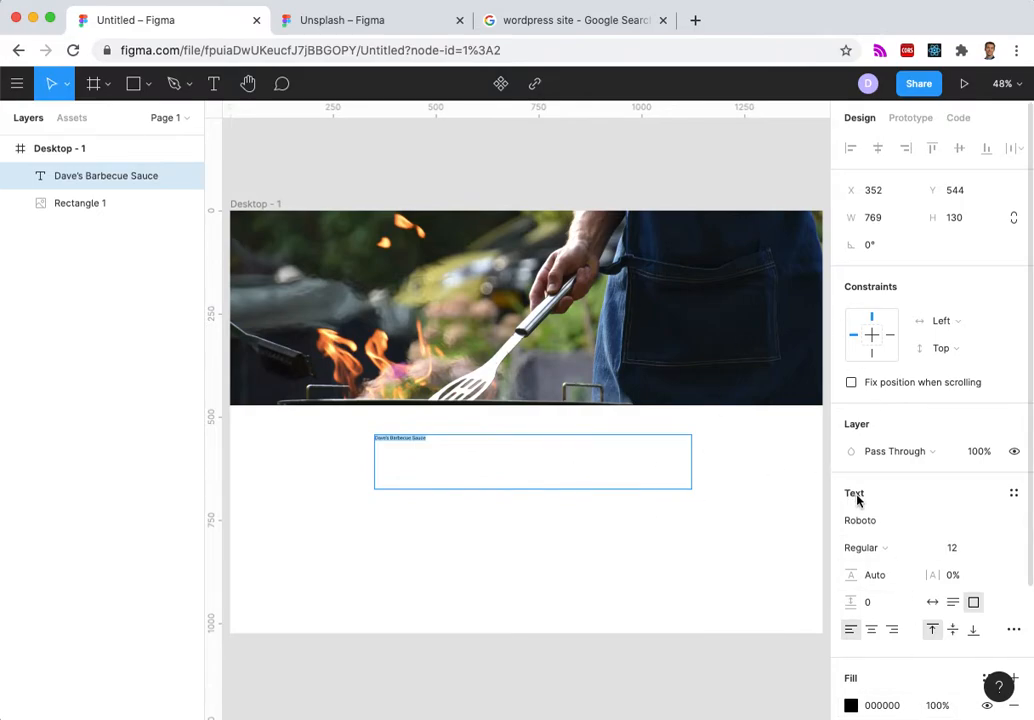
pyautogui.click(994, 551)
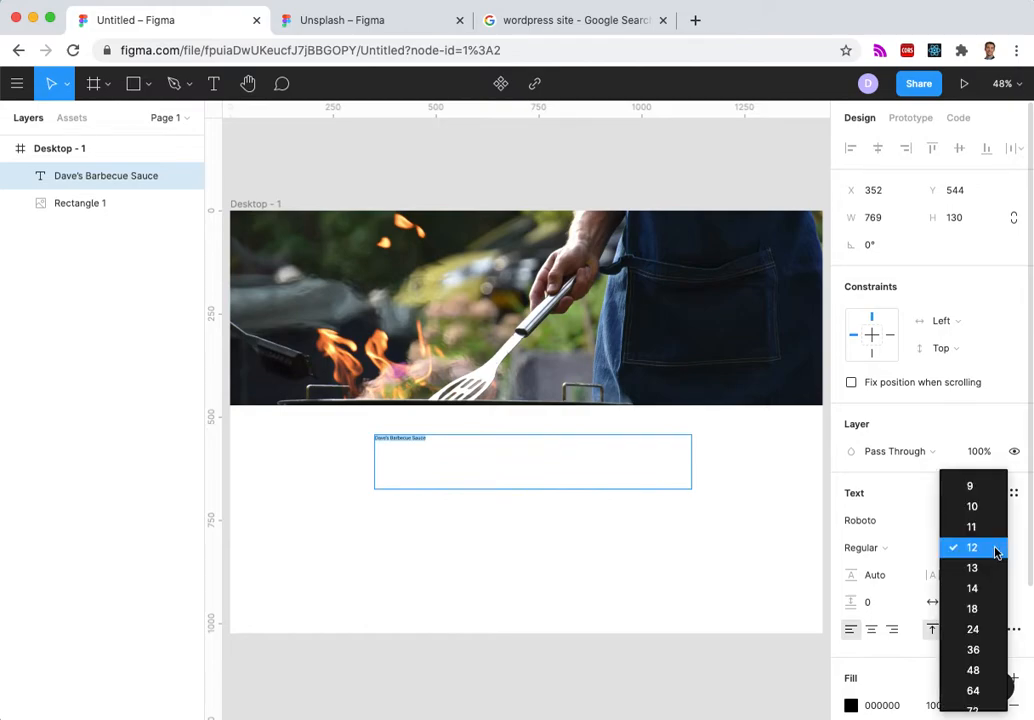
pyautogui.click(975, 649)
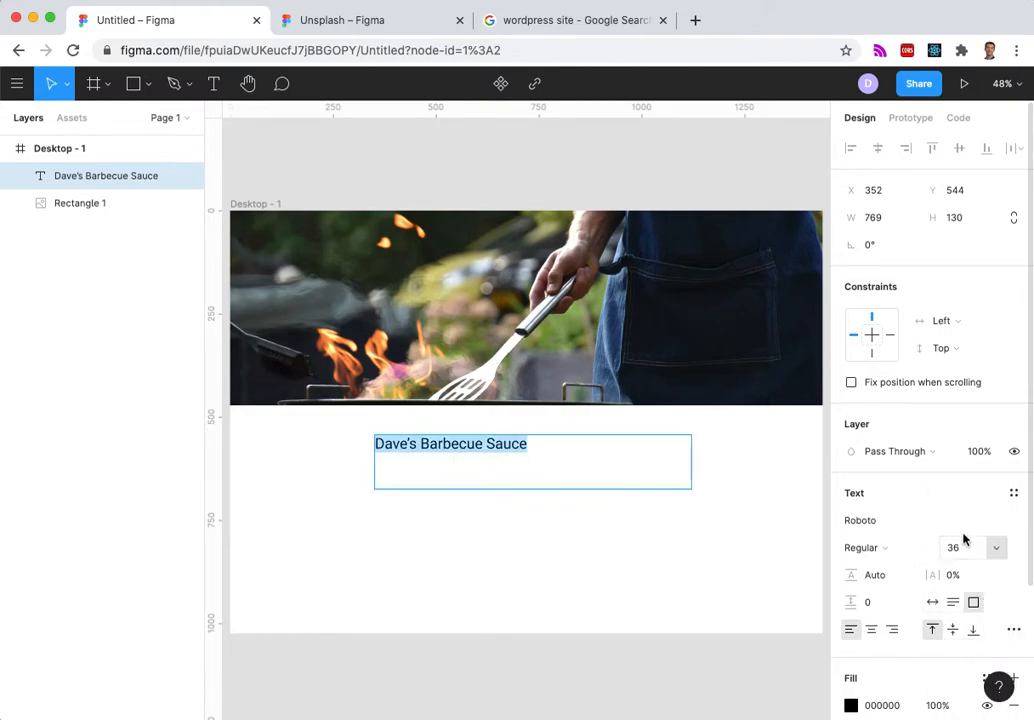
pyautogui.click(994, 551)
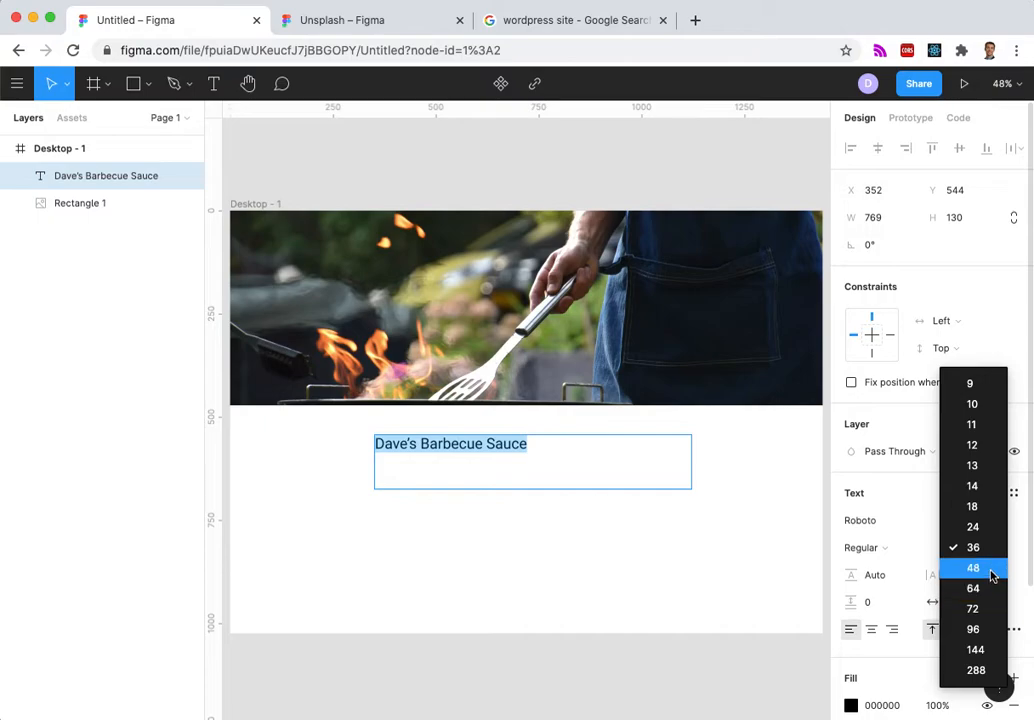
pyautogui.click(992, 568)
pyautogui.doubleClick(541, 456)
pyautogui.click(543, 447)
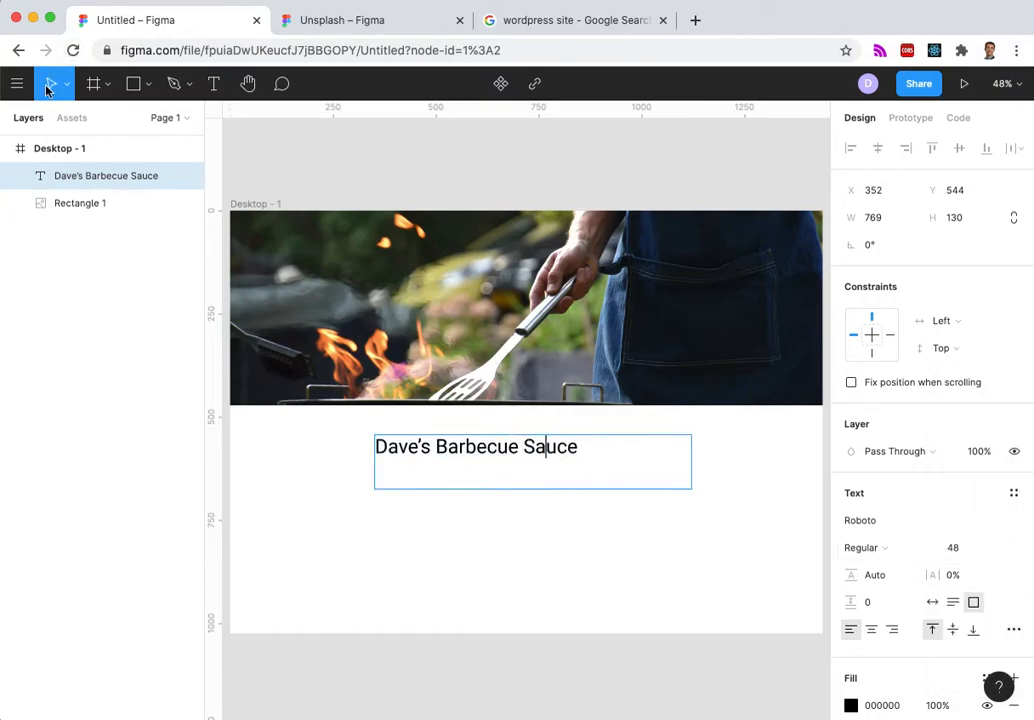
pyautogui.press('Escape')
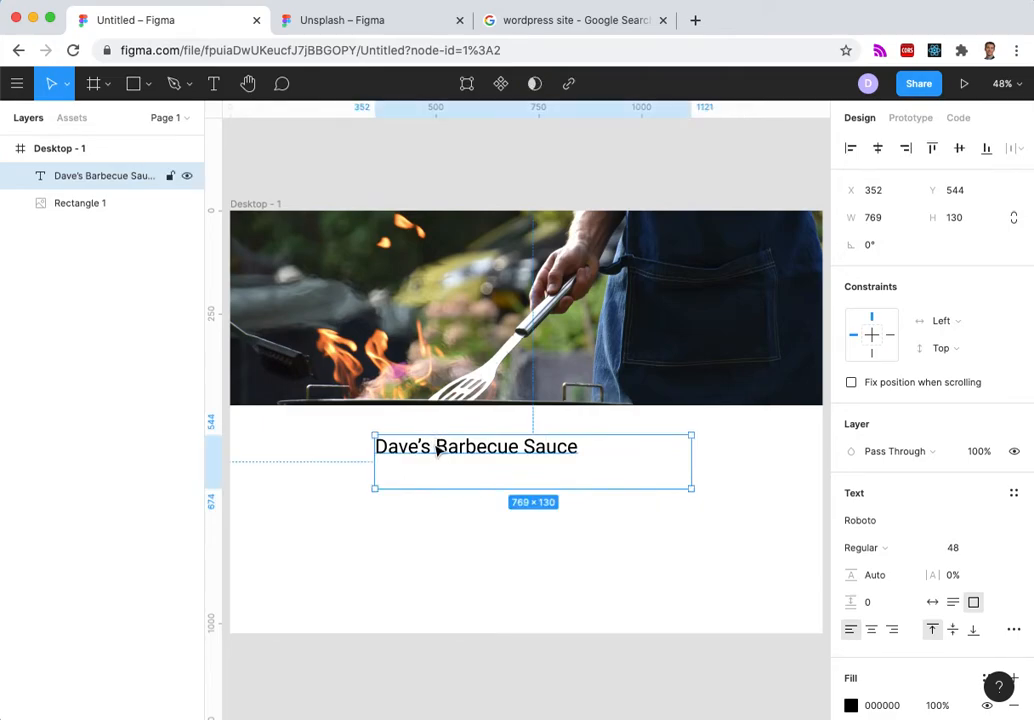
# Move the "Dave's Barbecue Sauce" heading so its text sits roughly centred beneath the header image.
pyautogui.moveTo(432, 452); pyautogui.dragTo(512, 450)
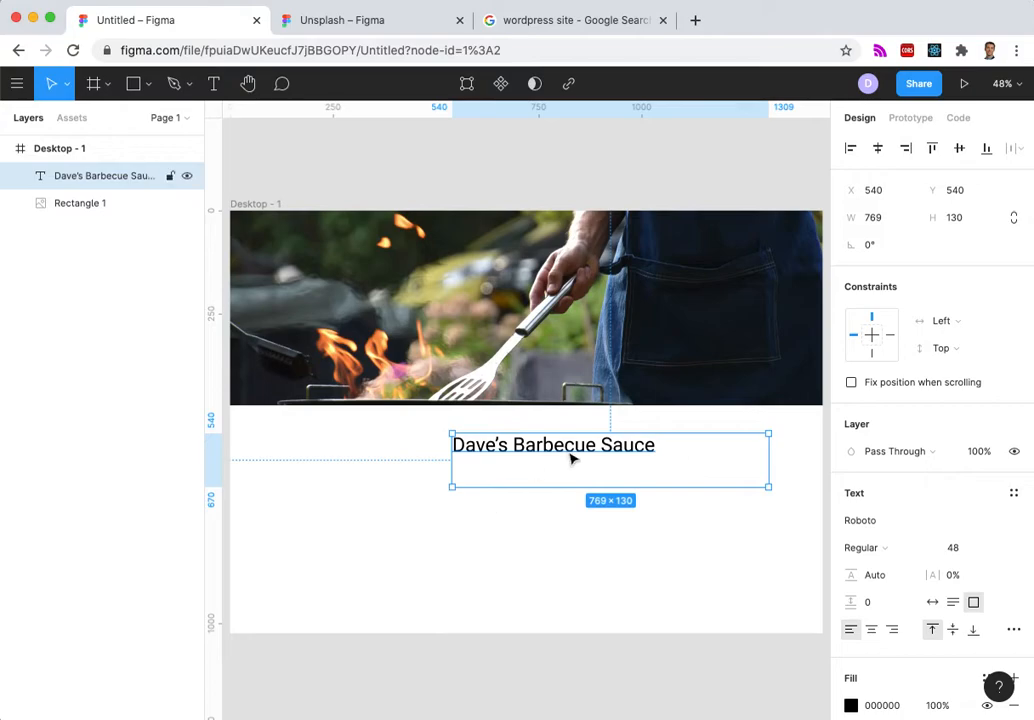
pyautogui.click(476, 578)
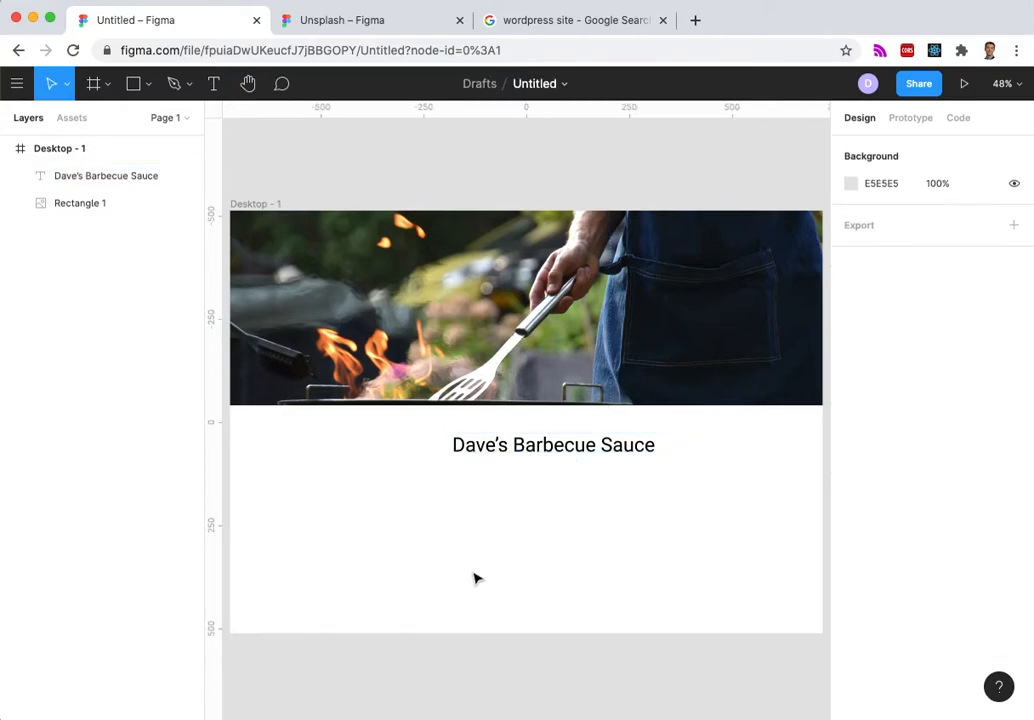
pyautogui.click(556, 451)
pyautogui.moveTo(556, 451); pyautogui.dragTo(538, 454)
pyautogui.click(530, 560)
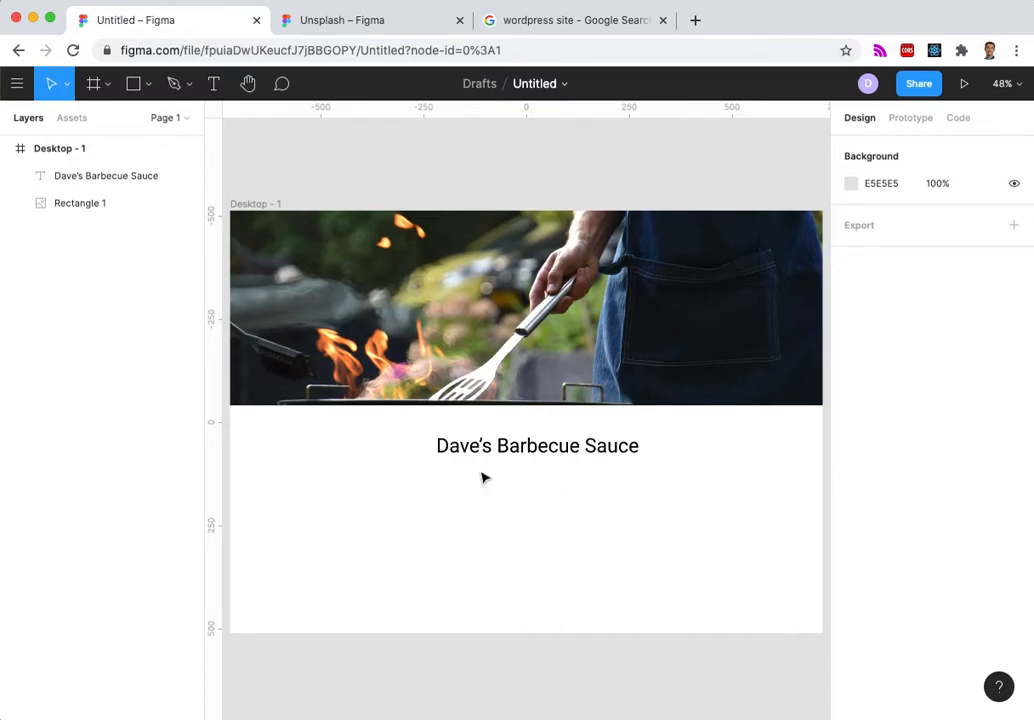
# Draw a rectangle about 427 × 107 centred below the "Dave's Barbecue Sauce" heading.
pyautogui.click(150, 90)
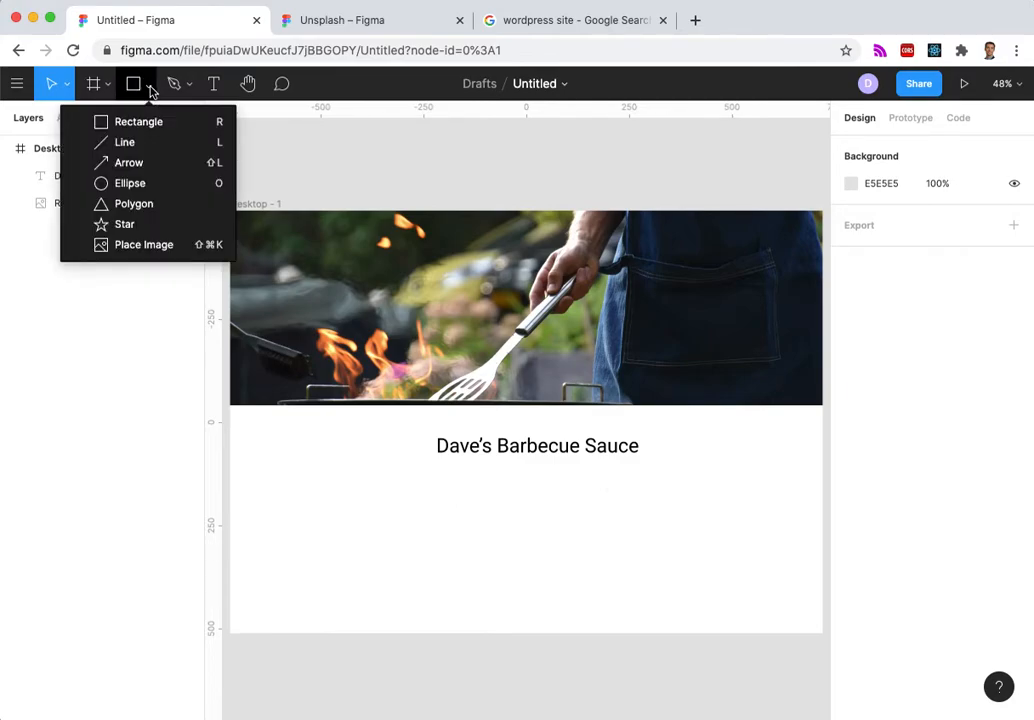
pyautogui.click(125, 131)
pyautogui.moveTo(457, 467); pyautogui.dragTo(632, 512)
pyautogui.click(493, 550)
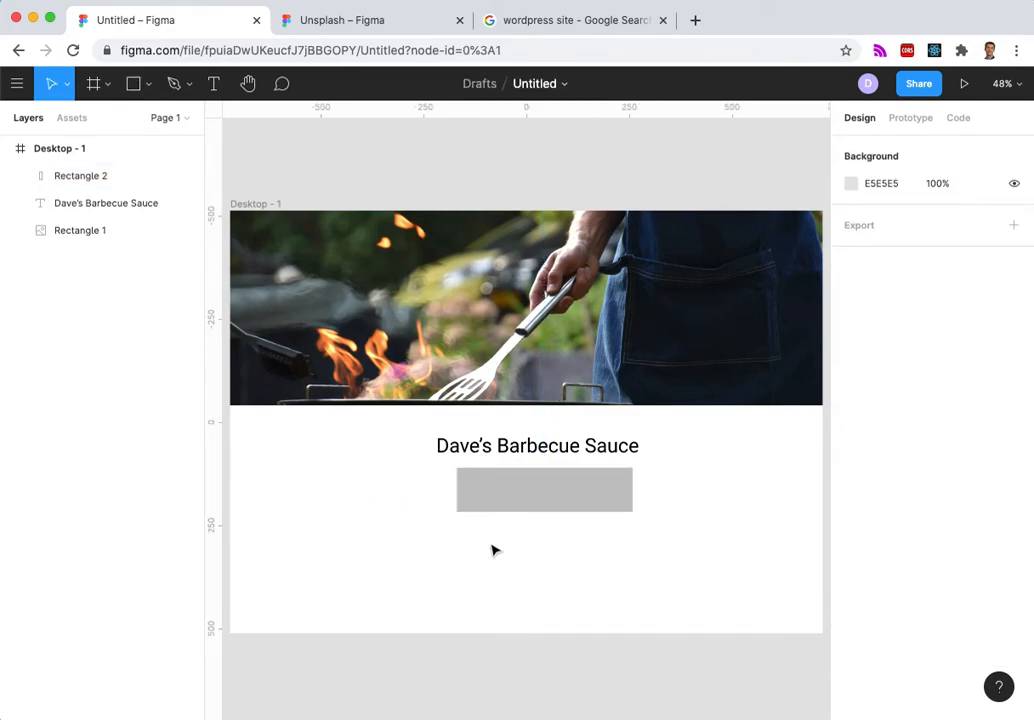
# Add a text box about 399 × 76 below the grey rectangle reading "Log in".
pyautogui.click(213, 86)
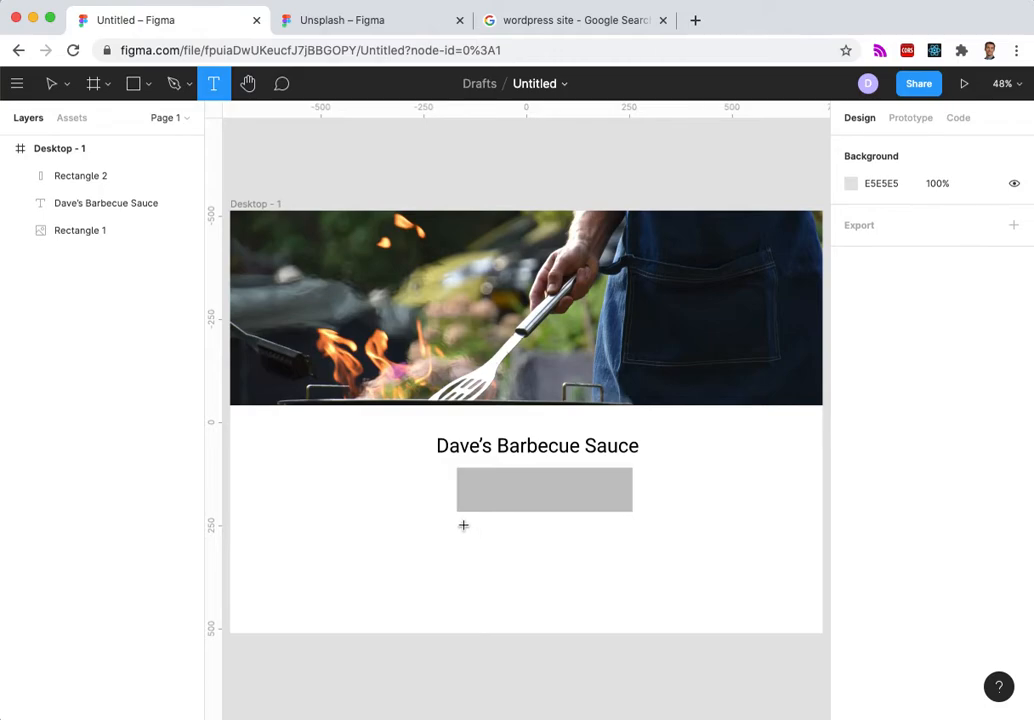
pyautogui.moveTo(463, 525); pyautogui.dragTo(627, 556)
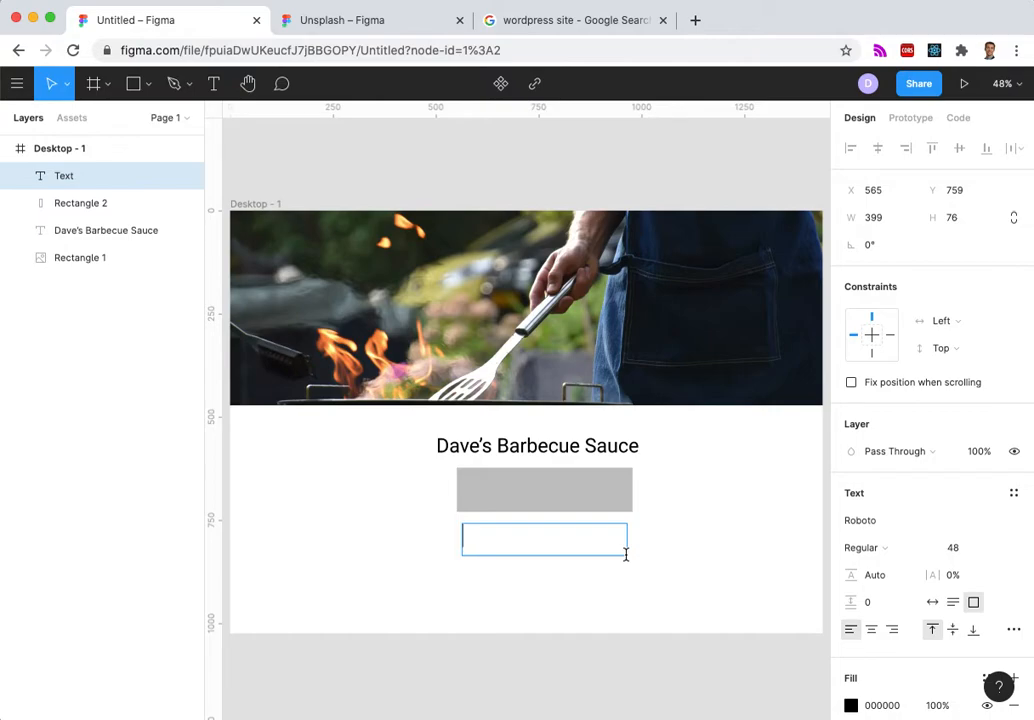
pyautogui.write('Log in')
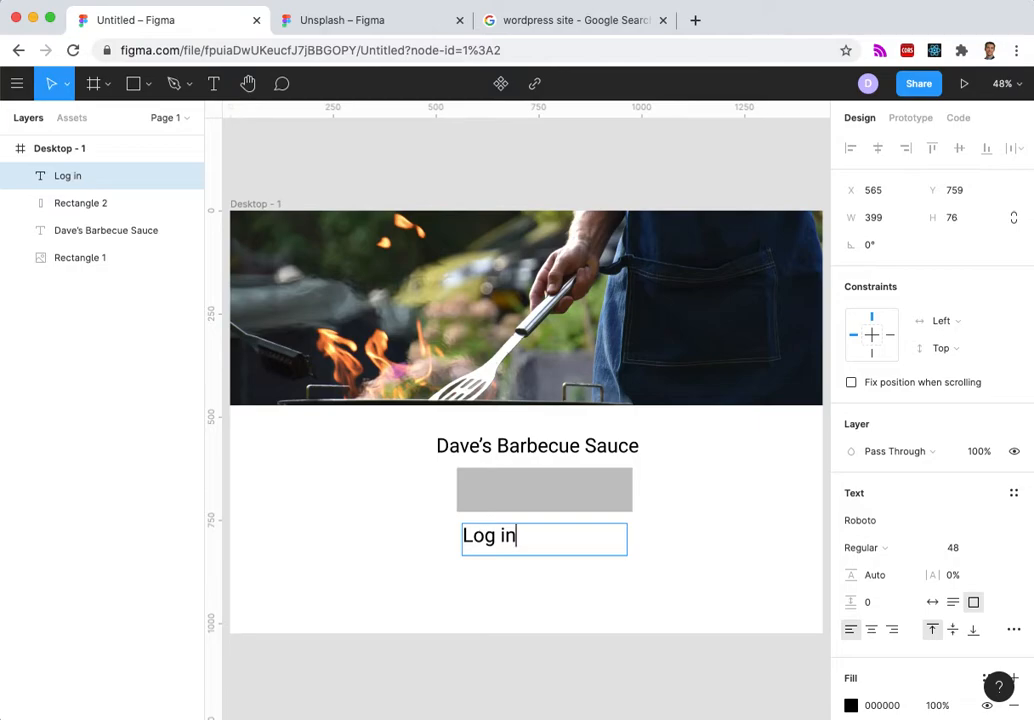
pyautogui.press('Escape')
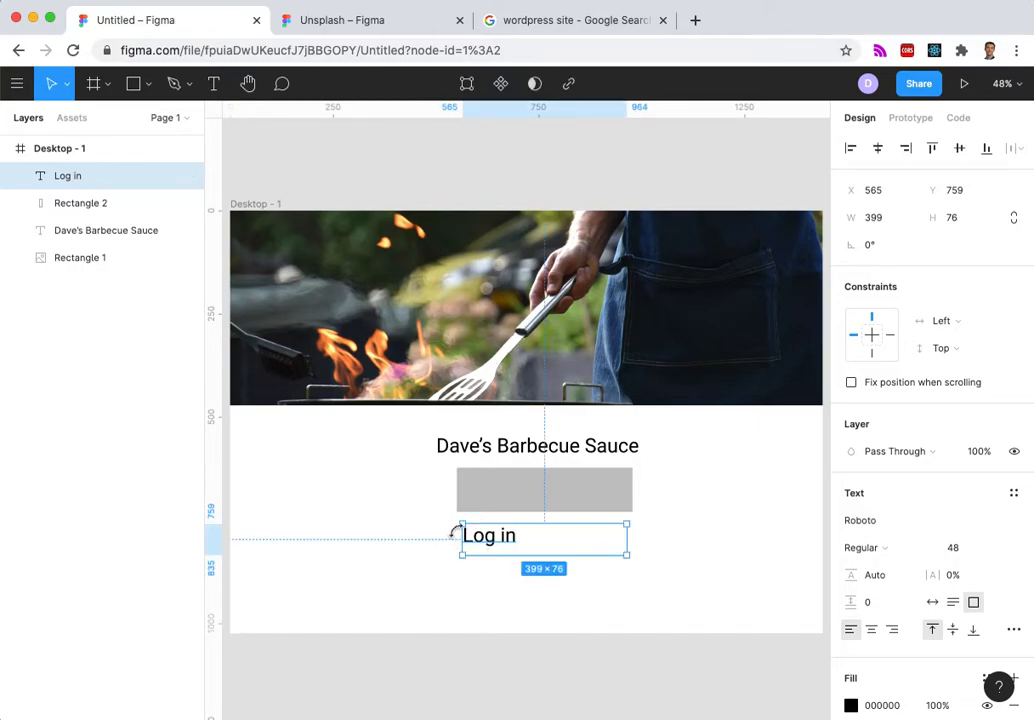
pyautogui.click(332, 535)
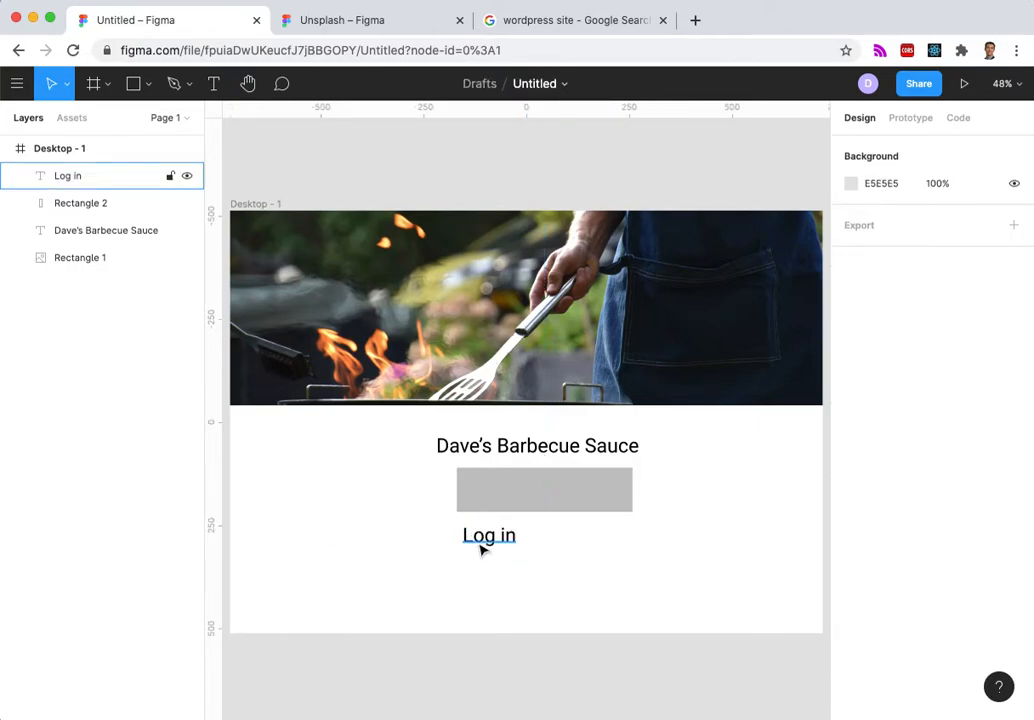
# Move the "Log in" text onto the middle of the grey rectangle and shrink its text box to about 230 × 83.
pyautogui.moveTo(481, 549); pyautogui.dragTo(540, 504)
pyautogui.moveTo(683, 481); pyautogui.dragTo(616, 479)
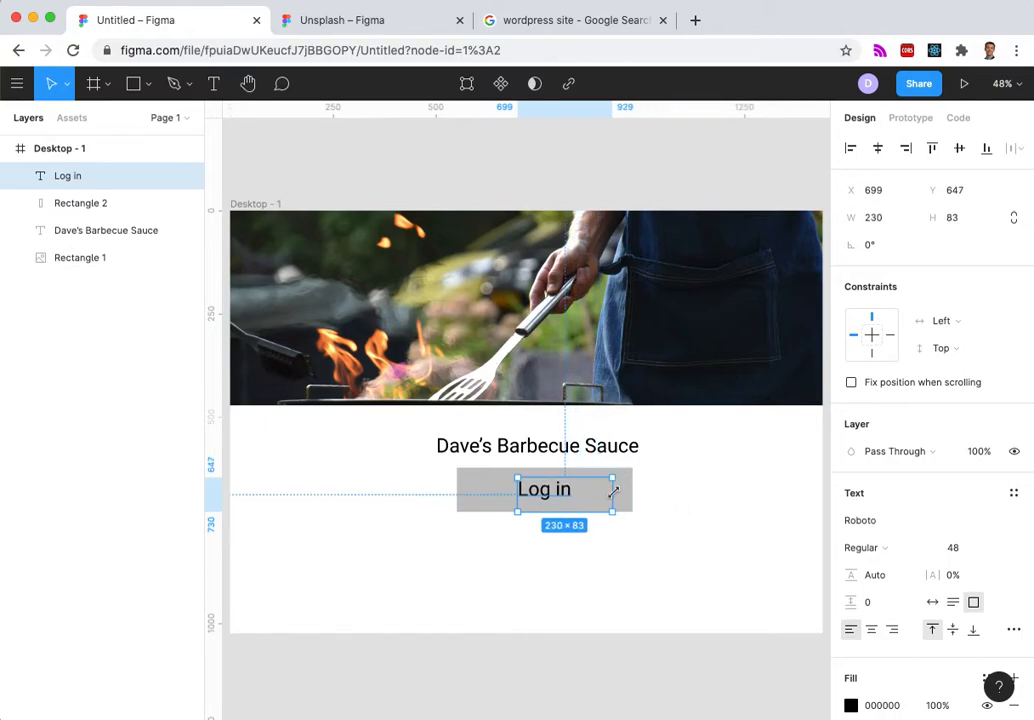
pyautogui.click(607, 588)
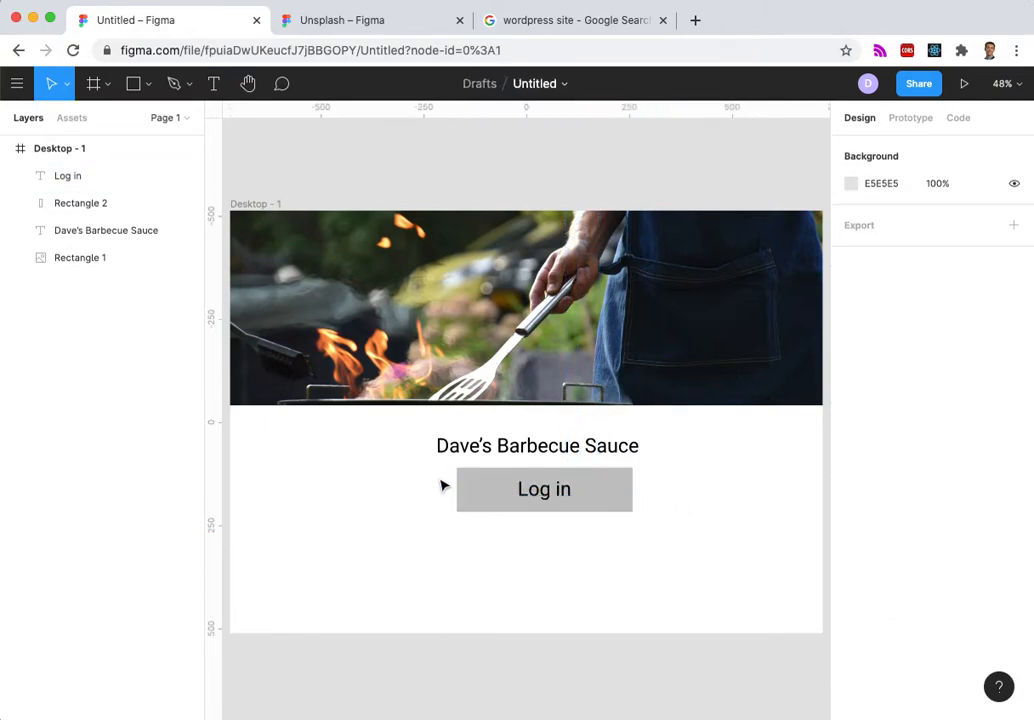
# Group the "Log in" text with the grey rectangle behind it.
pyautogui.moveTo(714, 558); pyautogui.dragTo(480, 500)
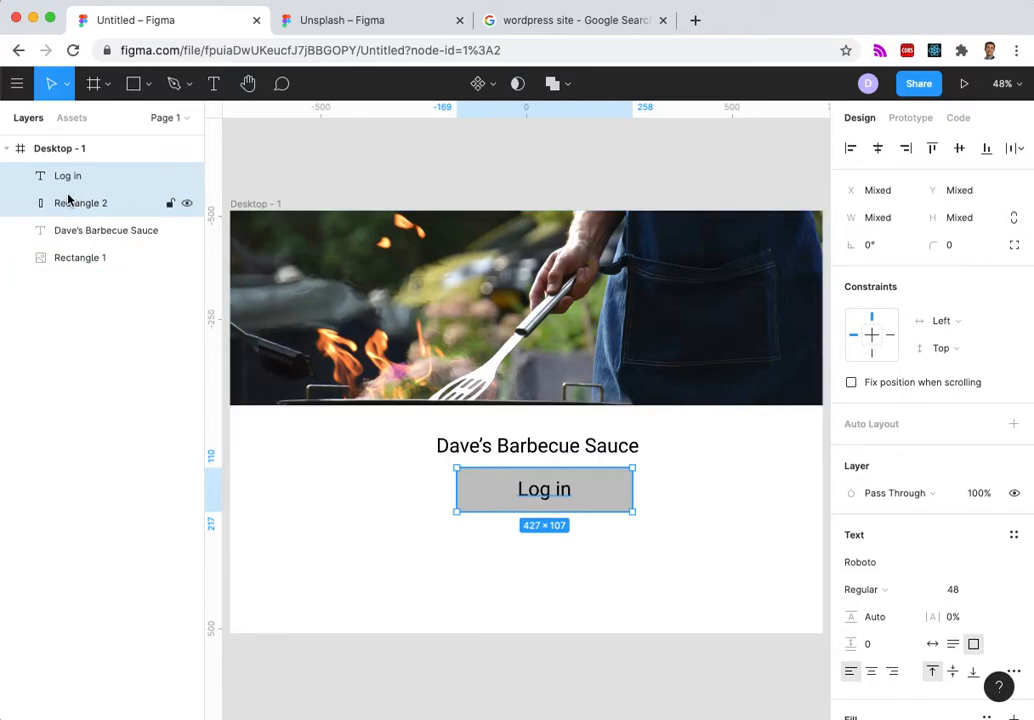
pyautogui.click(342, 533)
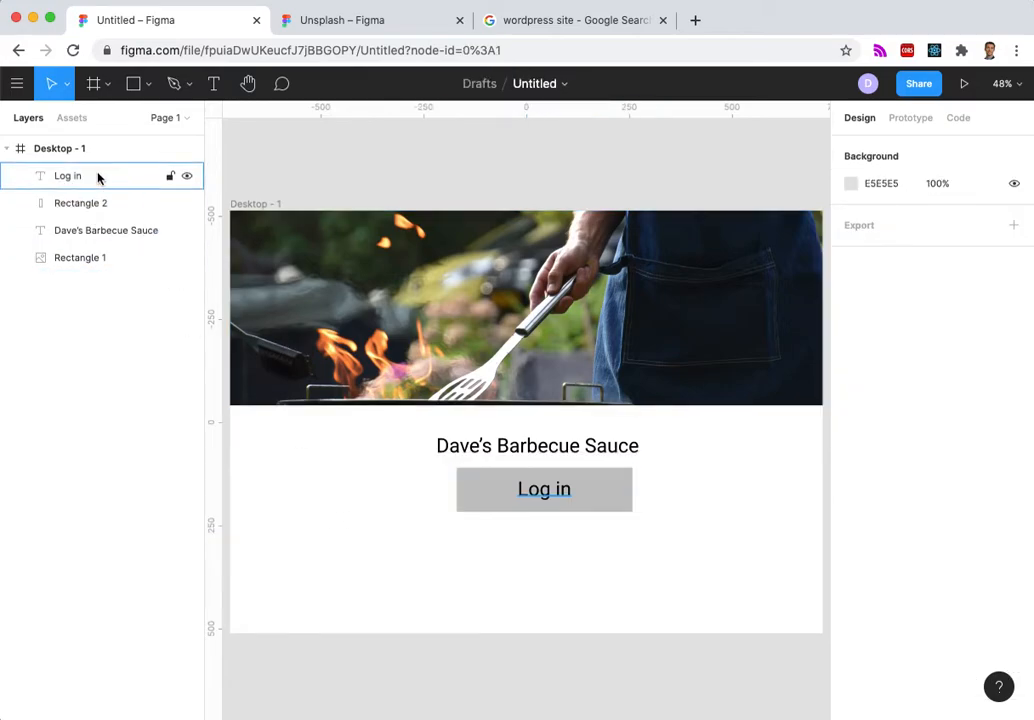
pyautogui.click(98, 177)
pyautogui.keyDown('shift'); pyautogui.click(92, 207); pyautogui.keyUp('shift')
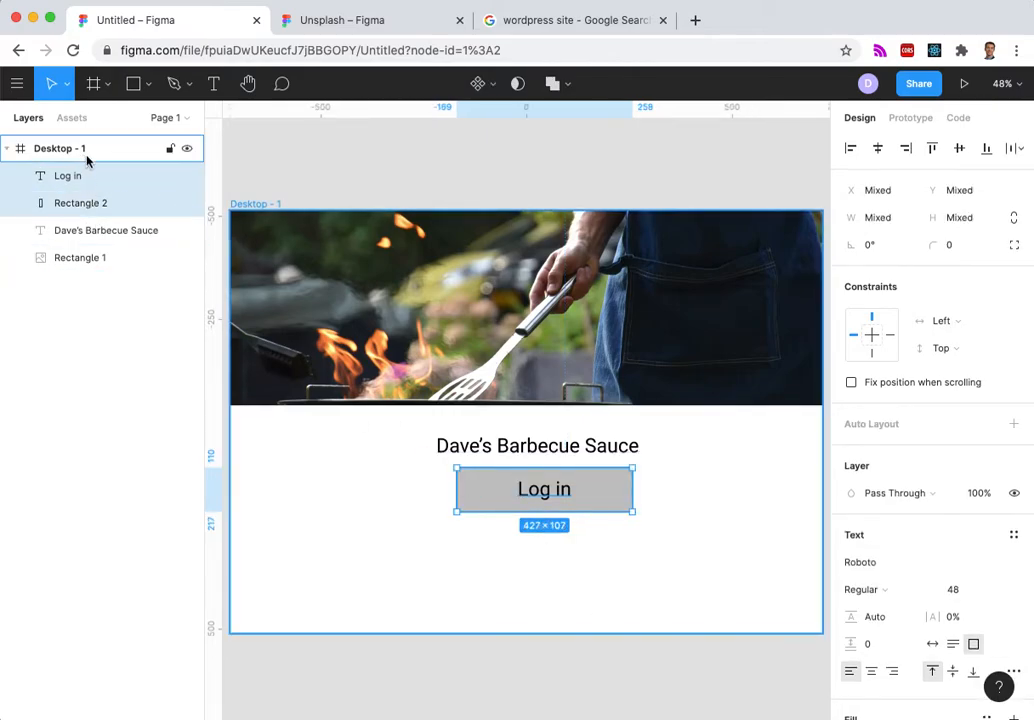
pyautogui.rightClick(131, 193)
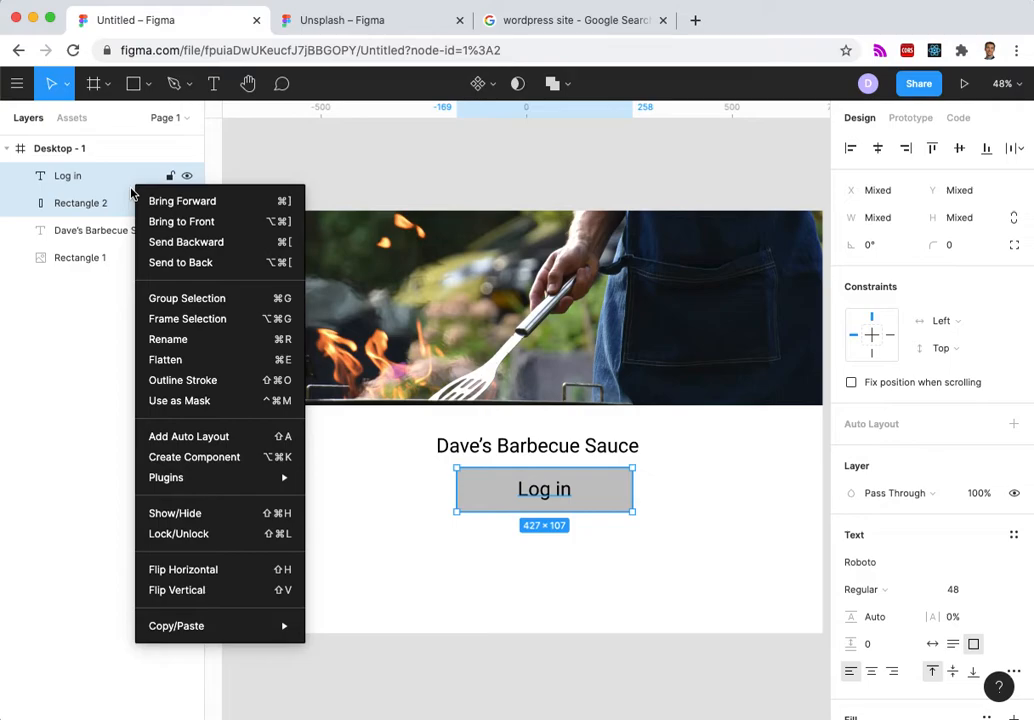
pyautogui.click(196, 298)
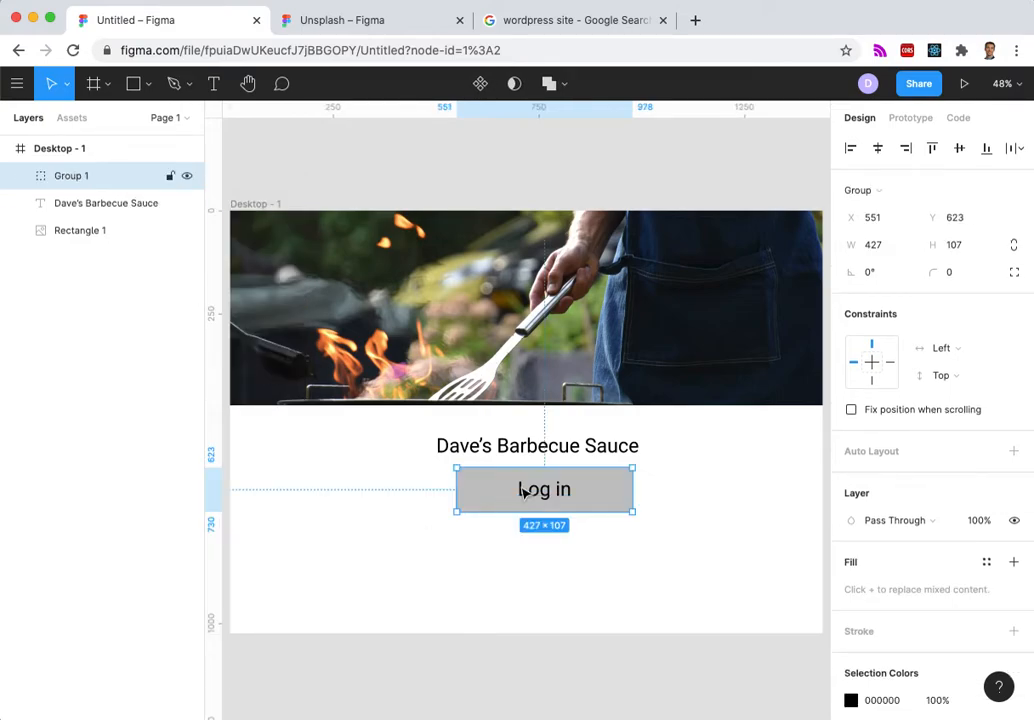
# Move the "Log in" button group to about X 539, Y 618 so it is centred under the heading.
pyautogui.moveTo(526, 490)
pyautogui.mouseDown()
pyautogui.moveTo(480, 554)
pyautogui.moveTo(425, 489)
pyautogui.moveTo(567, 613)
pyautogui.moveTo(538, 501)
pyautogui.moveTo(517, 494)
pyautogui.moveTo(518, 505)
pyautogui.mouseUp()
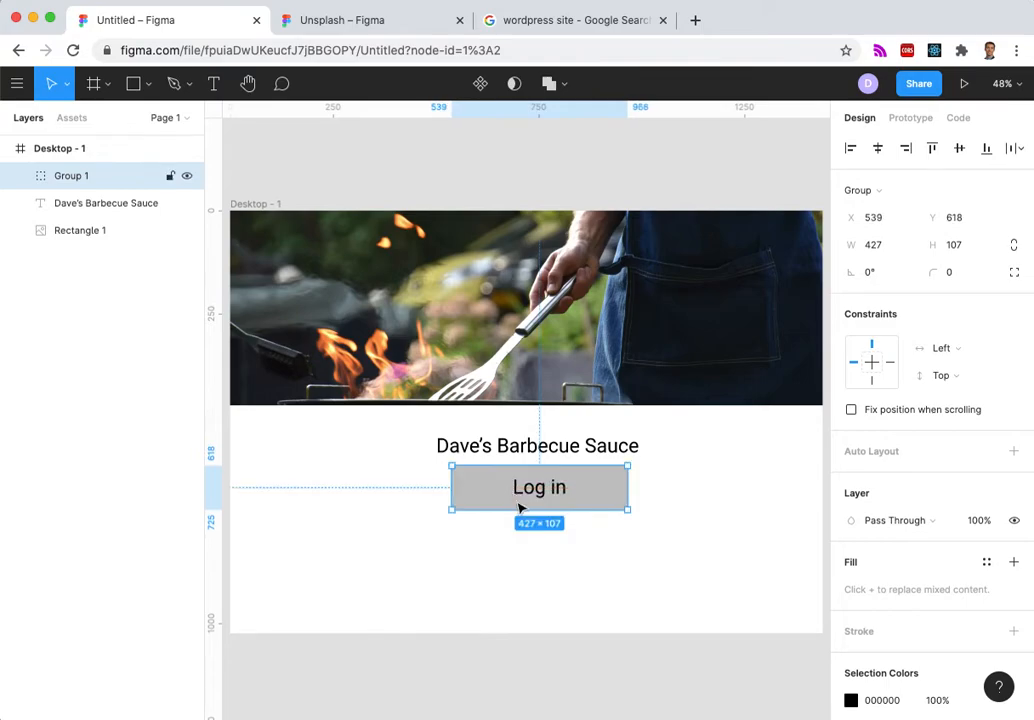
pyautogui.click(678, 568)
pyautogui.click(608, 489)
pyautogui.click(576, 589)
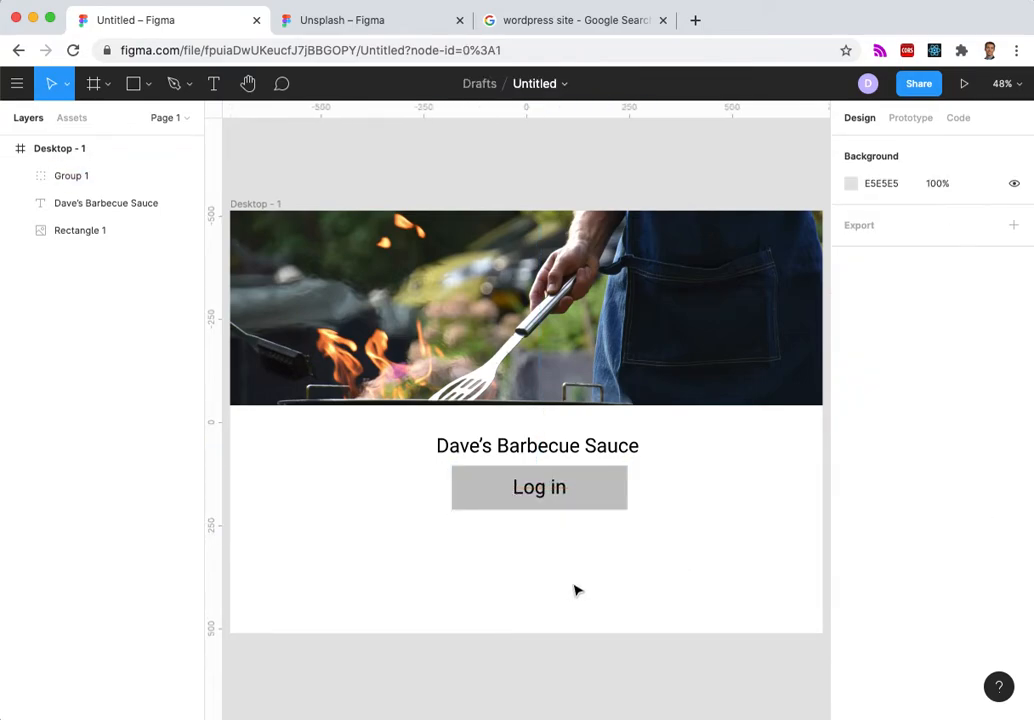
# Set the corner radius of the "Log in" button group to 25.
pyautogui.click(609, 499)
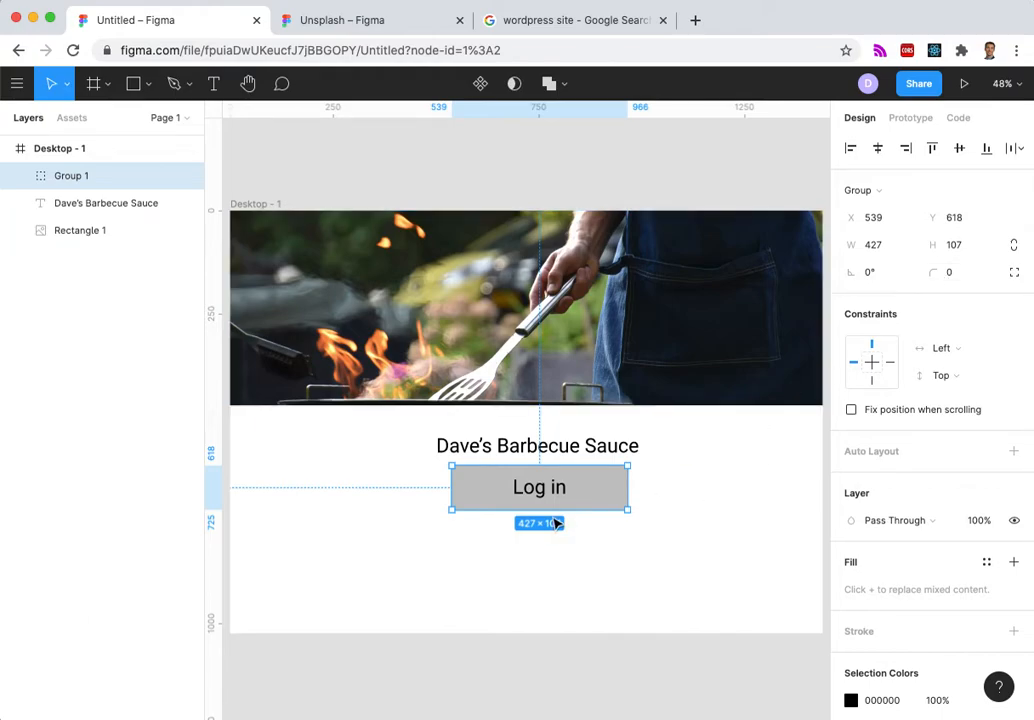
pyautogui.click(637, 549)
pyautogui.click(614, 505)
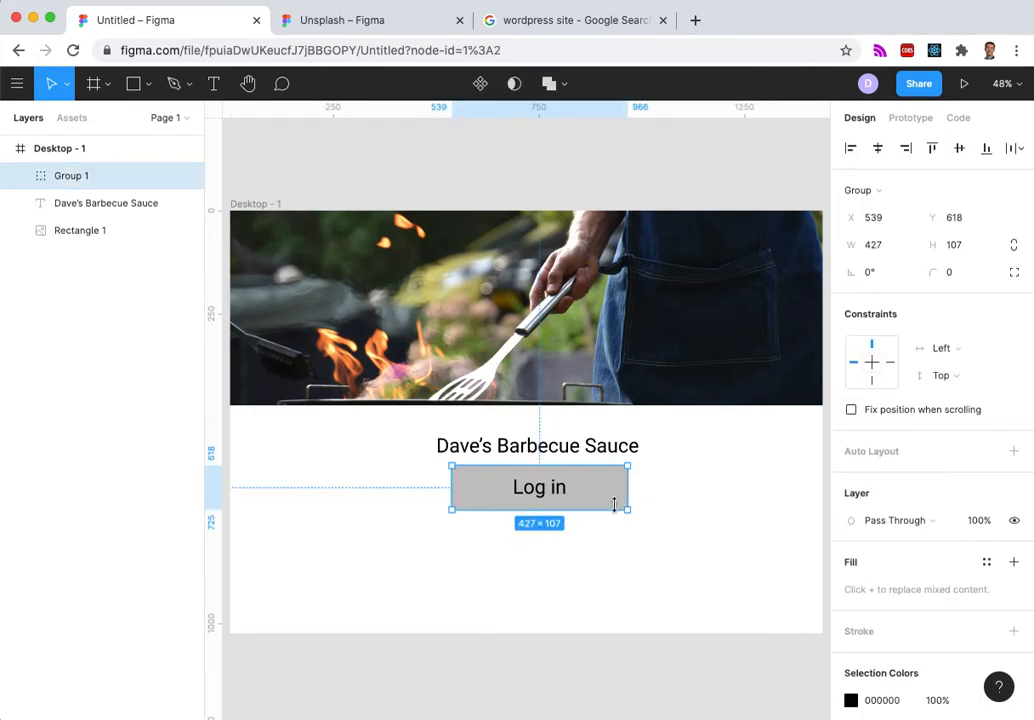
pyautogui.click(950, 278)
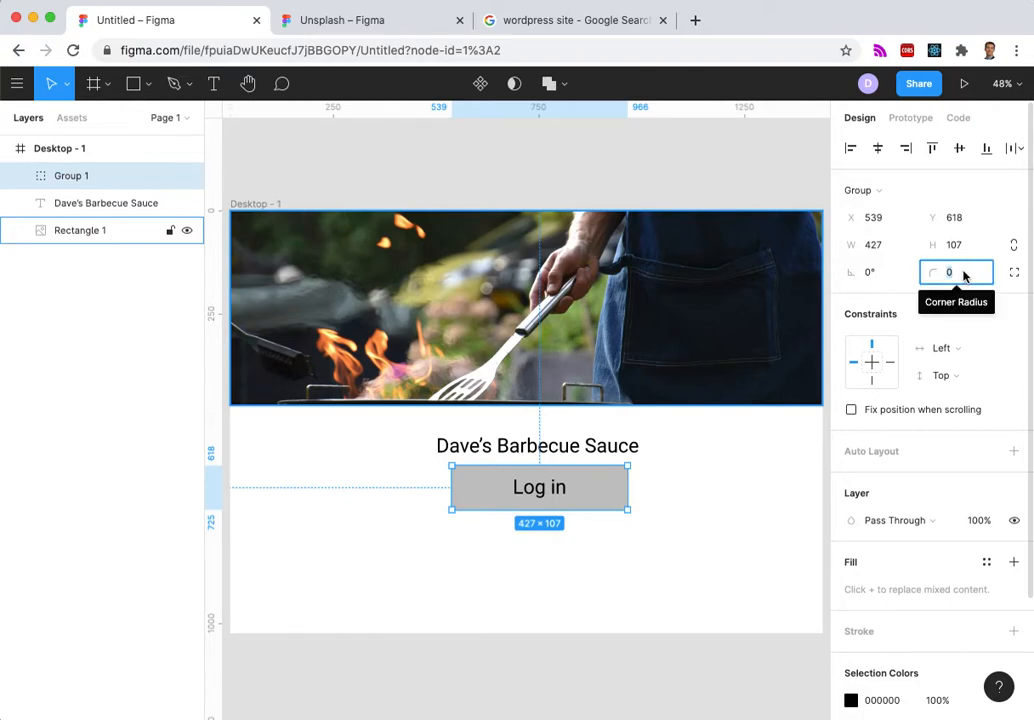
pyautogui.write('25')
pyautogui.press('Return')
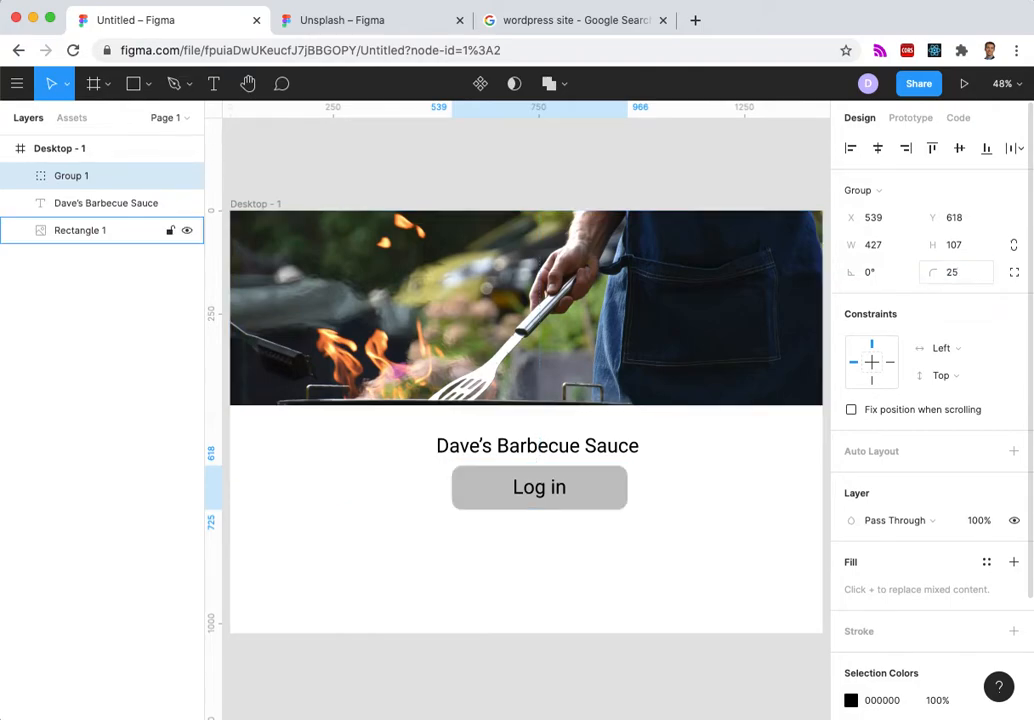
pyautogui.click(676, 572)
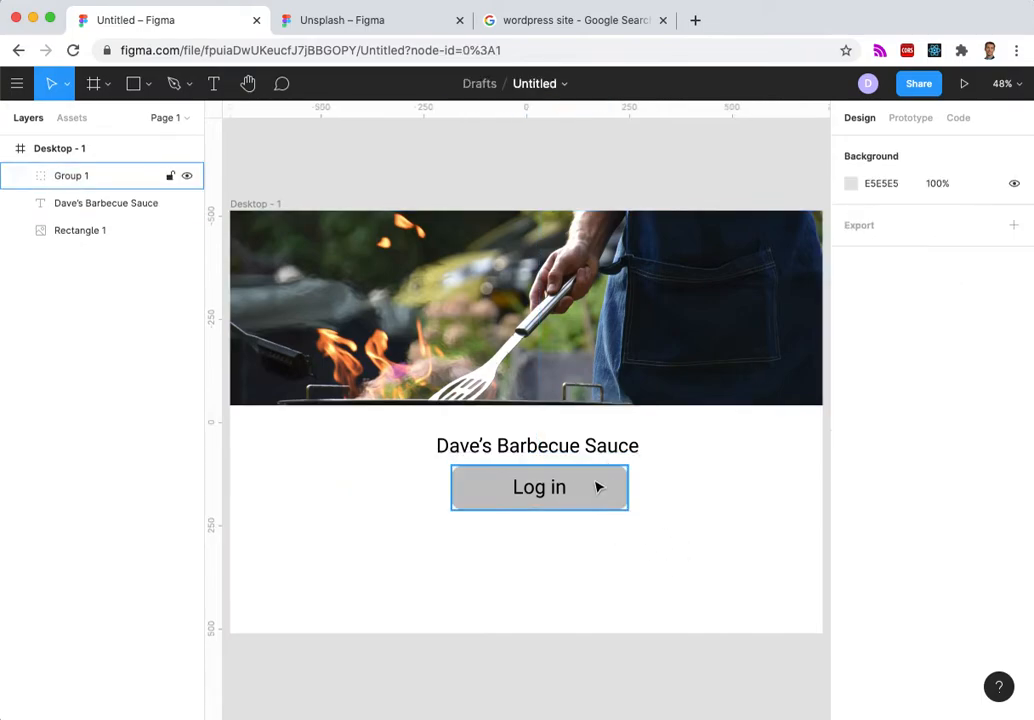
# Set the corner radius of the "Log in" button group to 50.
pyautogui.click(558, 495)
pyautogui.click(953, 275)
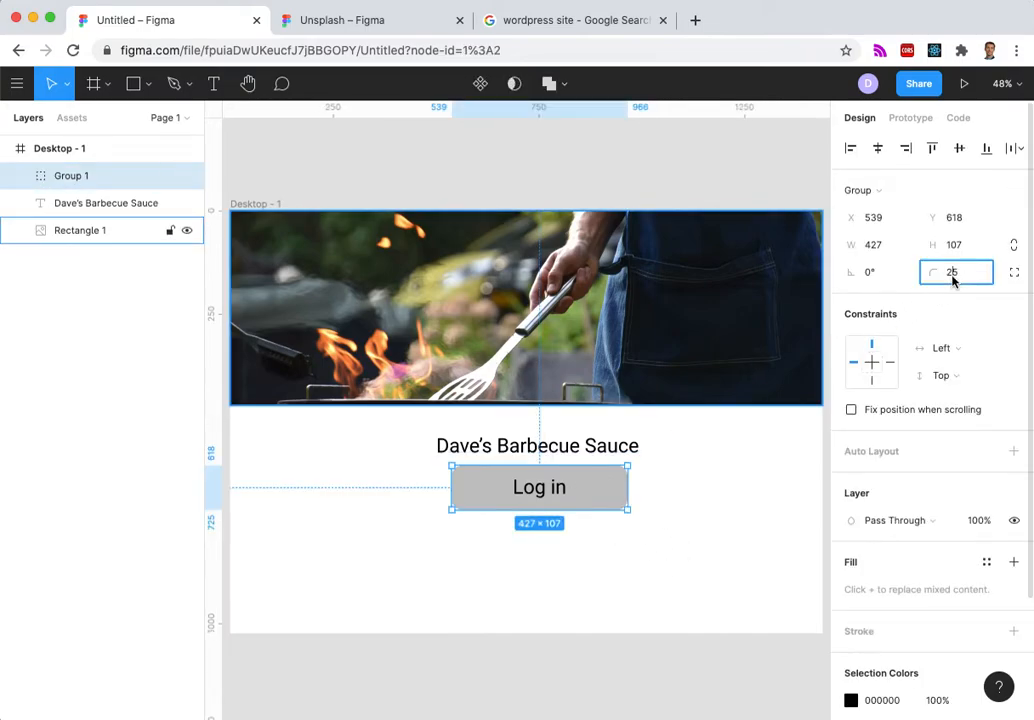
pyautogui.write('50')
pyautogui.click(700, 566)
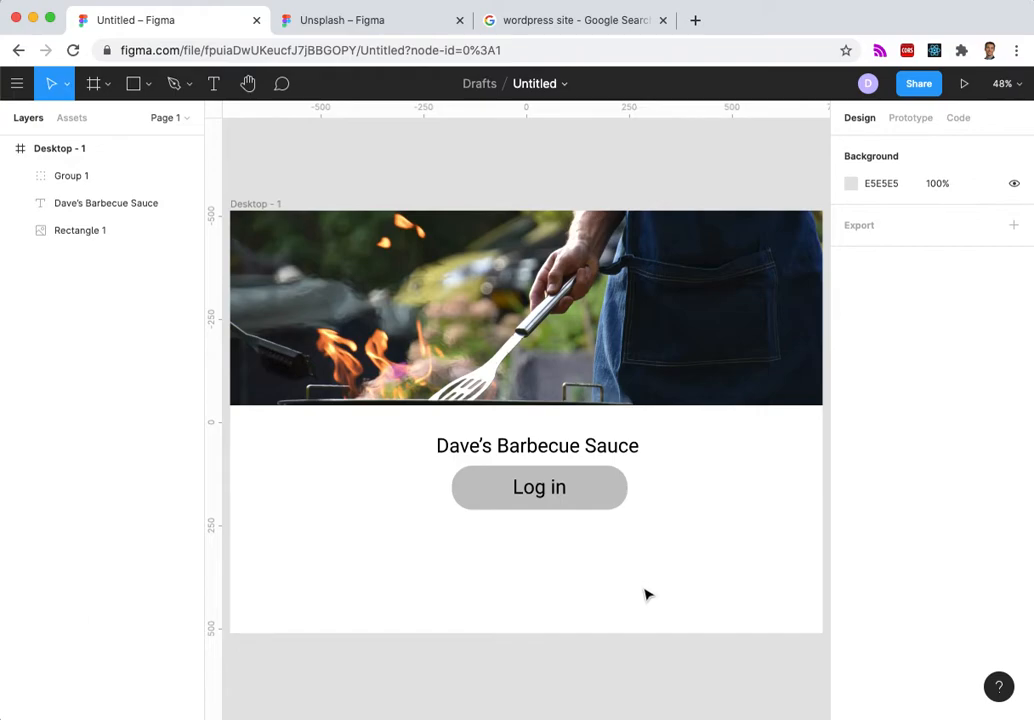
# Expand the "Log in" button group and fill its background rectangle with dark red 7E1C1C.
pyautogui.click(608, 496)
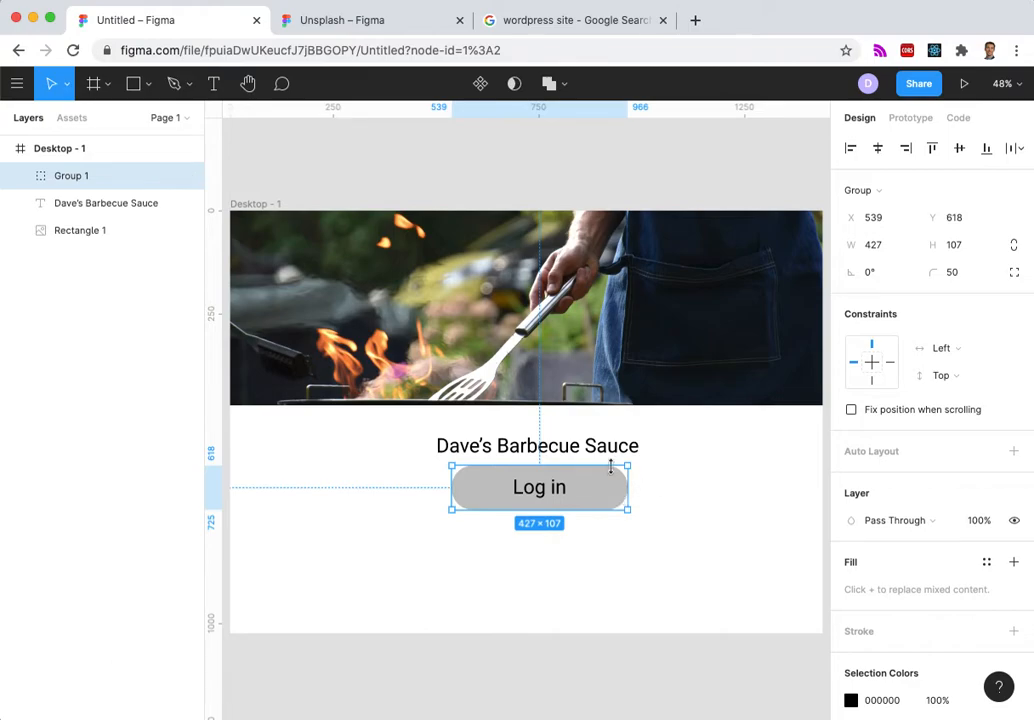
pyautogui.scroll(-2, 727, 544)
pyautogui.scroll(1, 727, 544)
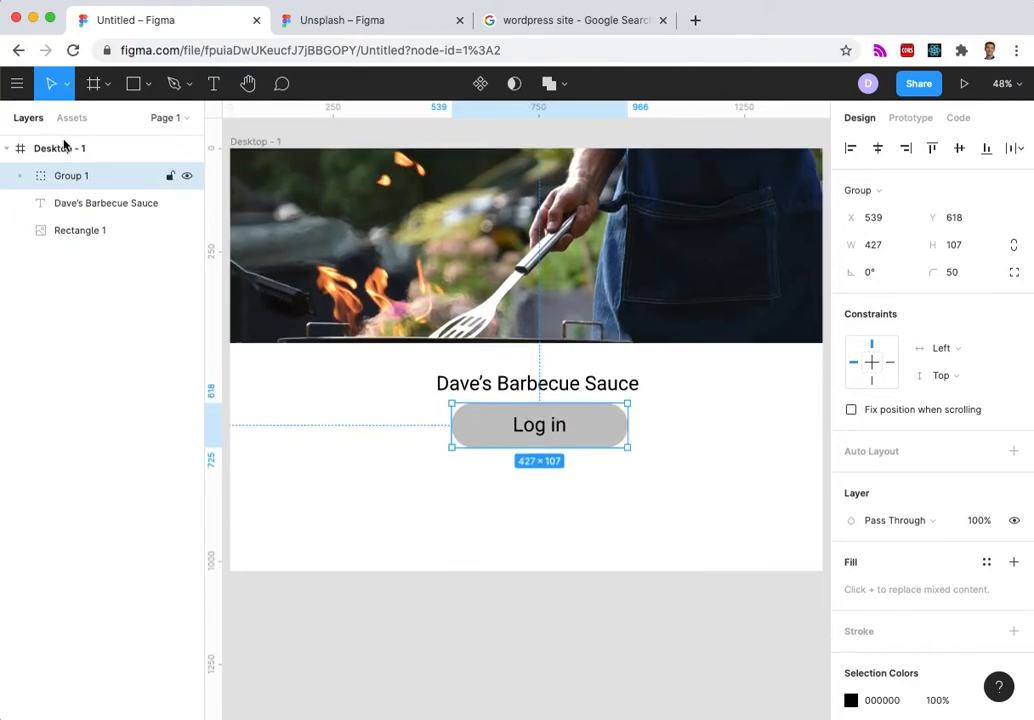
pyautogui.click(19, 178)
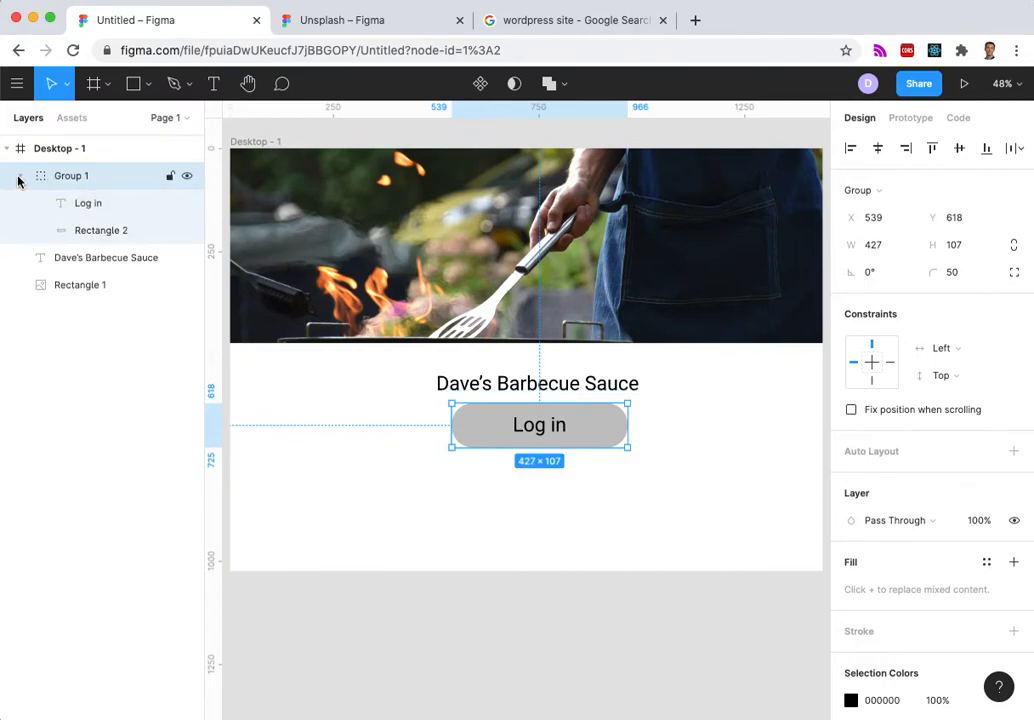
pyautogui.click(90, 234)
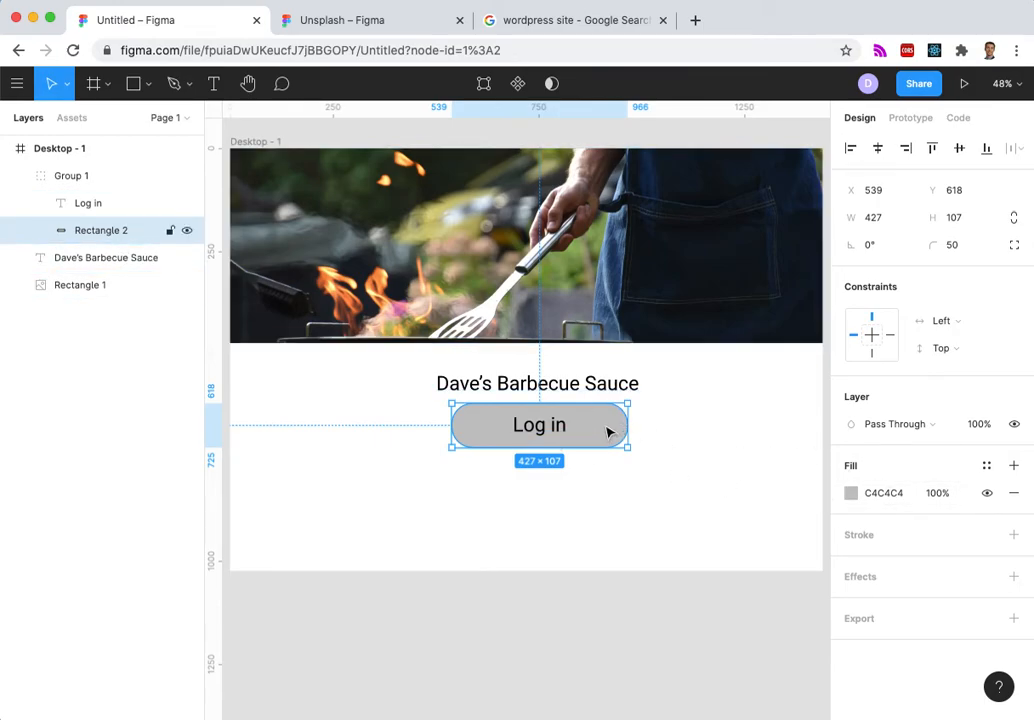
pyautogui.click(851, 494)
pyautogui.moveTo(793, 363); pyautogui.dragTo(786, 402)
pyautogui.click(796, 466)
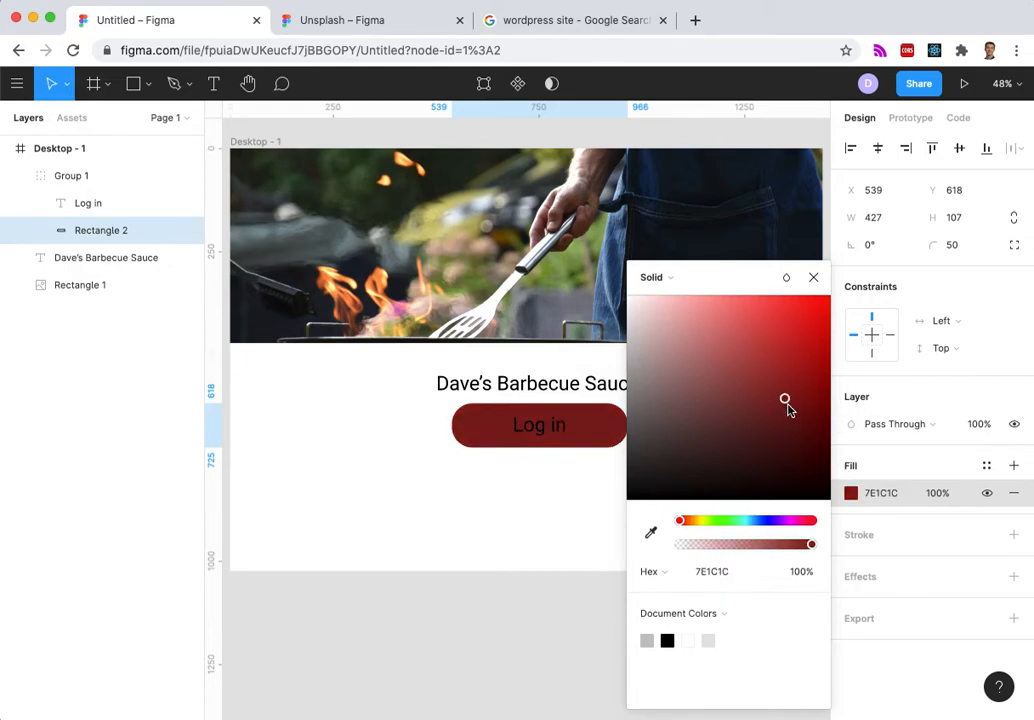
pyautogui.click(813, 277)
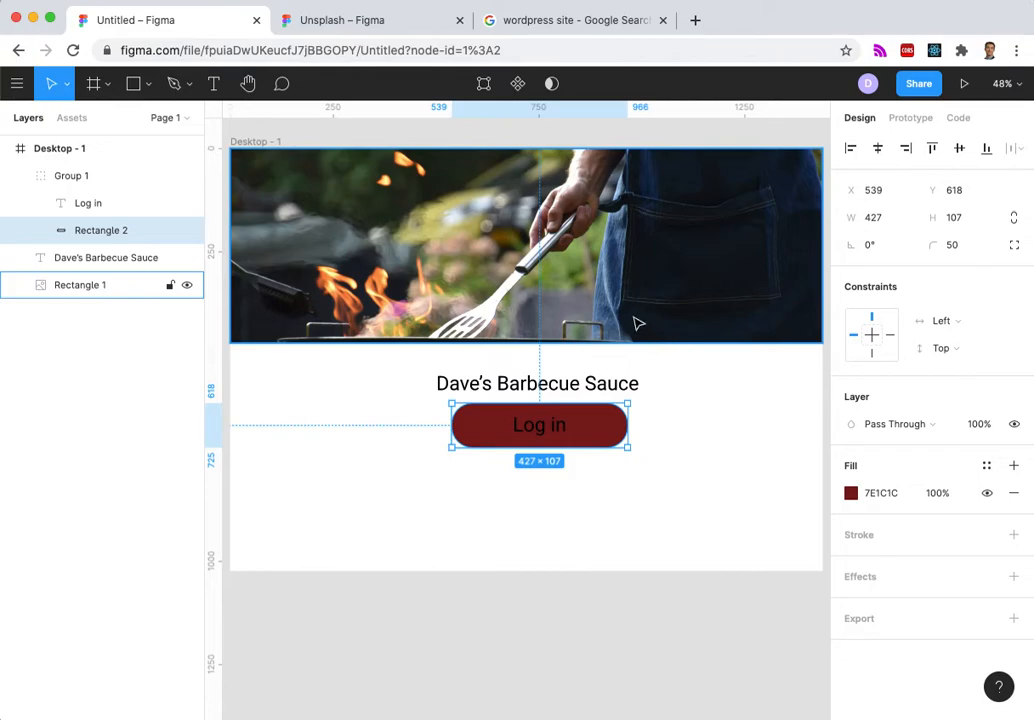
# Fill the button's background rectangle with the near-black colour 0D1216 sampled from the cook's apron in the header photo.
pyautogui.click(851, 493)
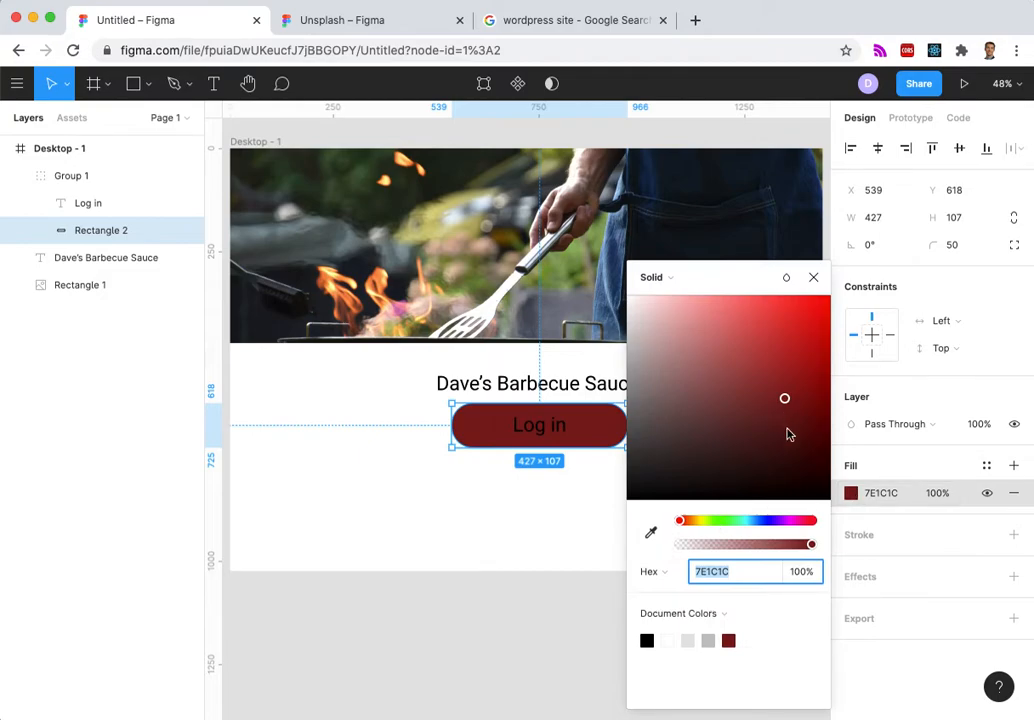
pyautogui.click(651, 535)
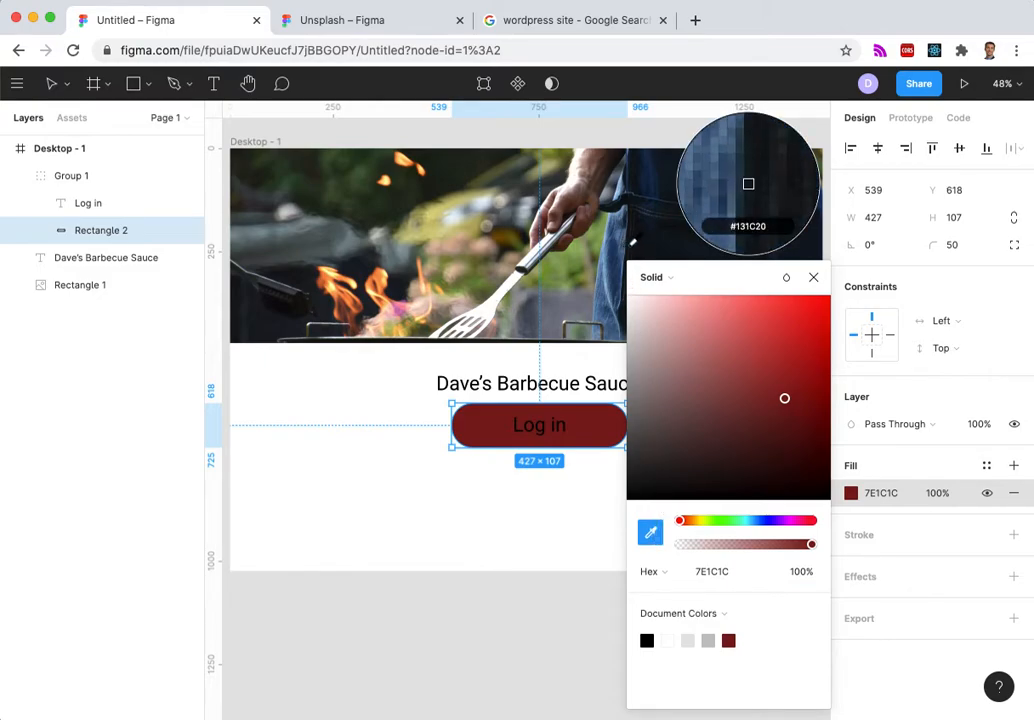
pyautogui.click(645, 244)
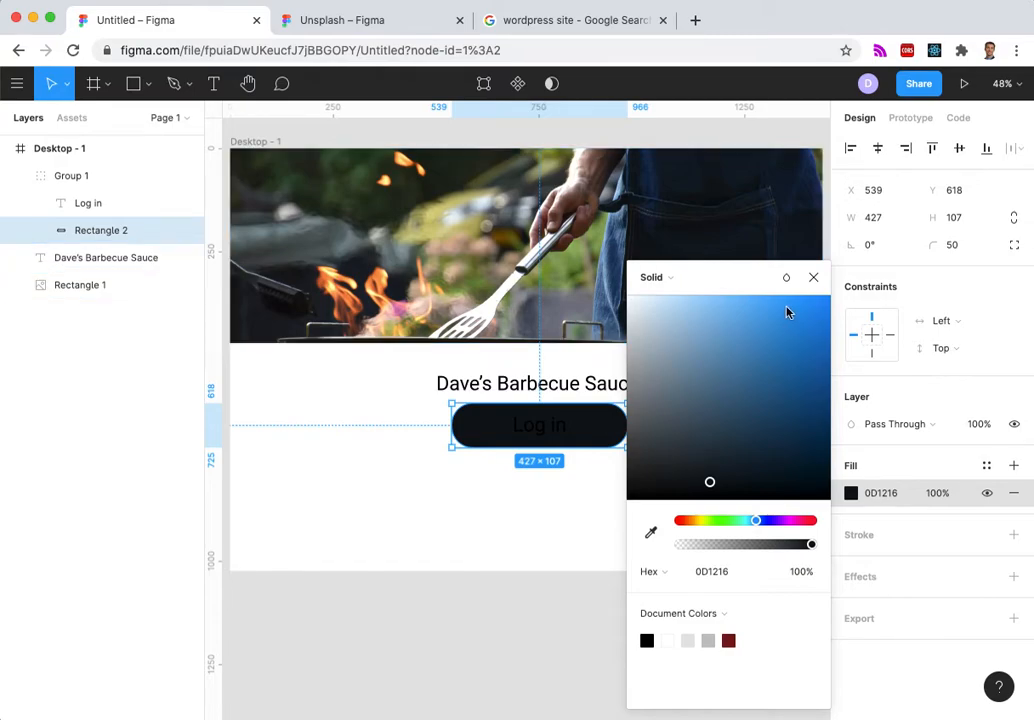
pyautogui.click(815, 283)
pyautogui.click(561, 563)
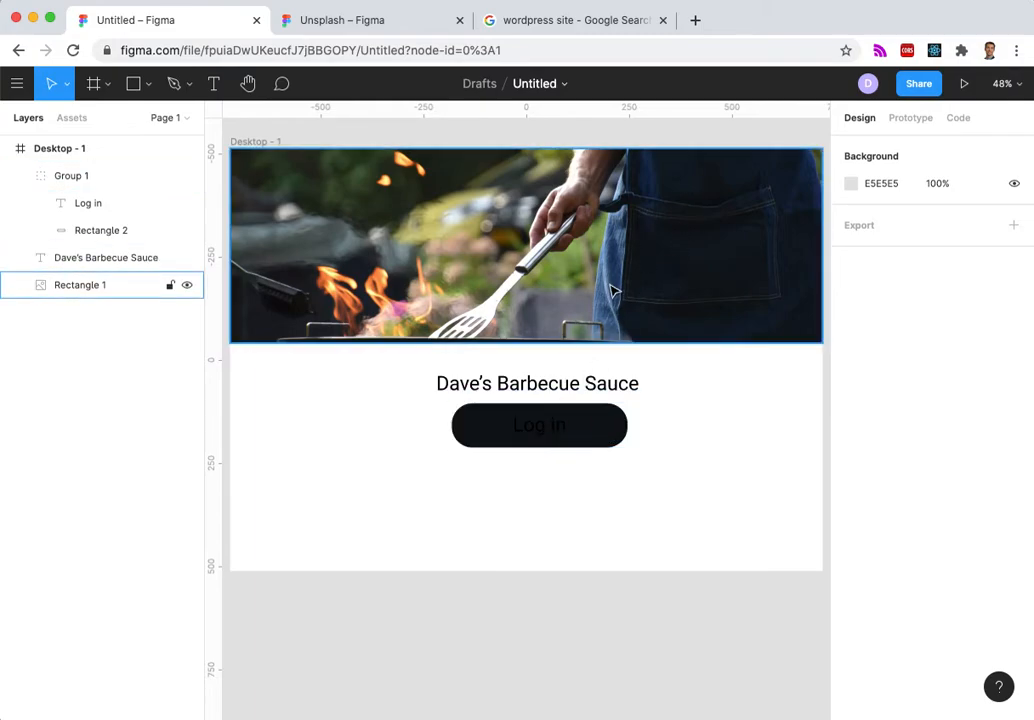
# Change the fill of the "Log in" button's text to white.
pyautogui.click(532, 436)
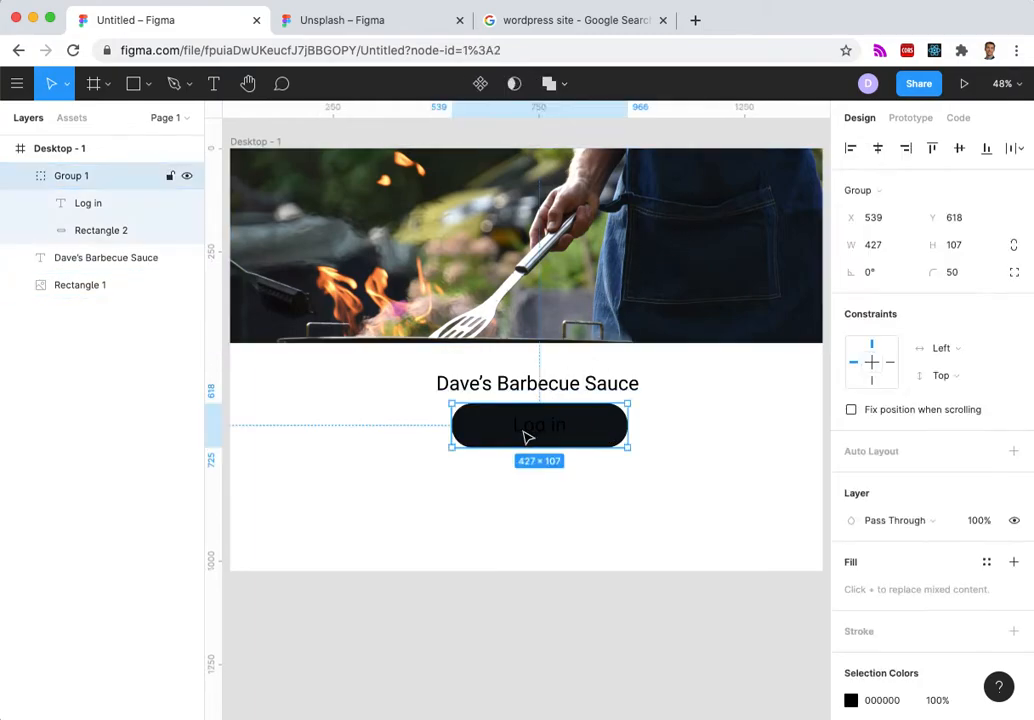
pyautogui.click(93, 205)
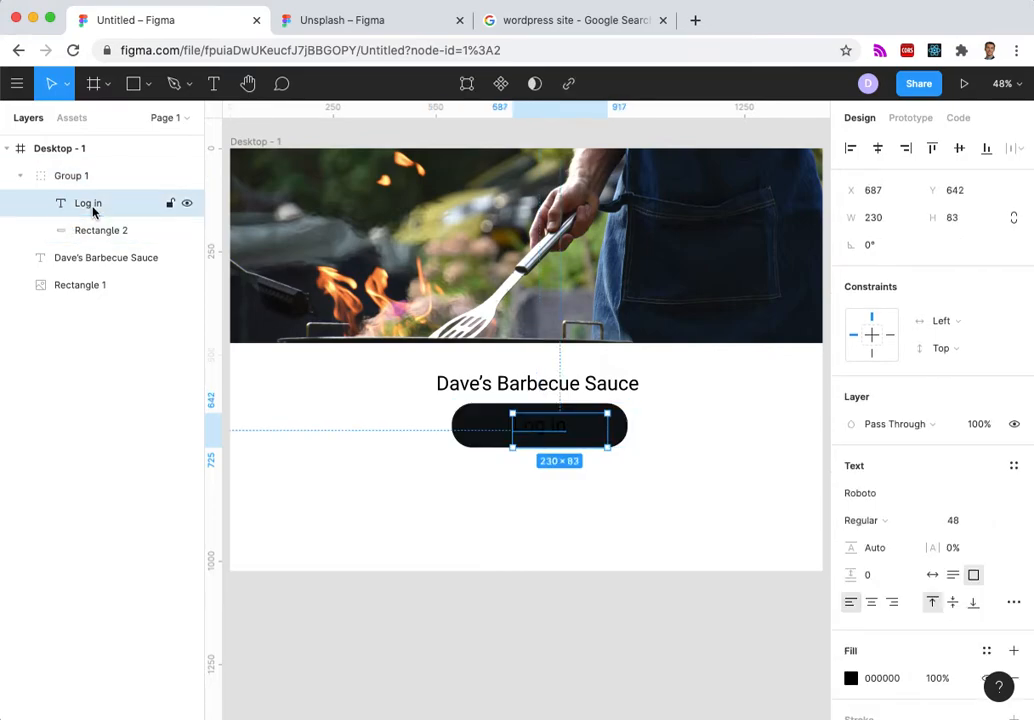
pyautogui.click(895, 678)
pyautogui.click(851, 678)
pyautogui.click(636, 311)
pyautogui.moveTo(636, 311); pyautogui.dragTo(609, 270)
pyautogui.click(487, 545)
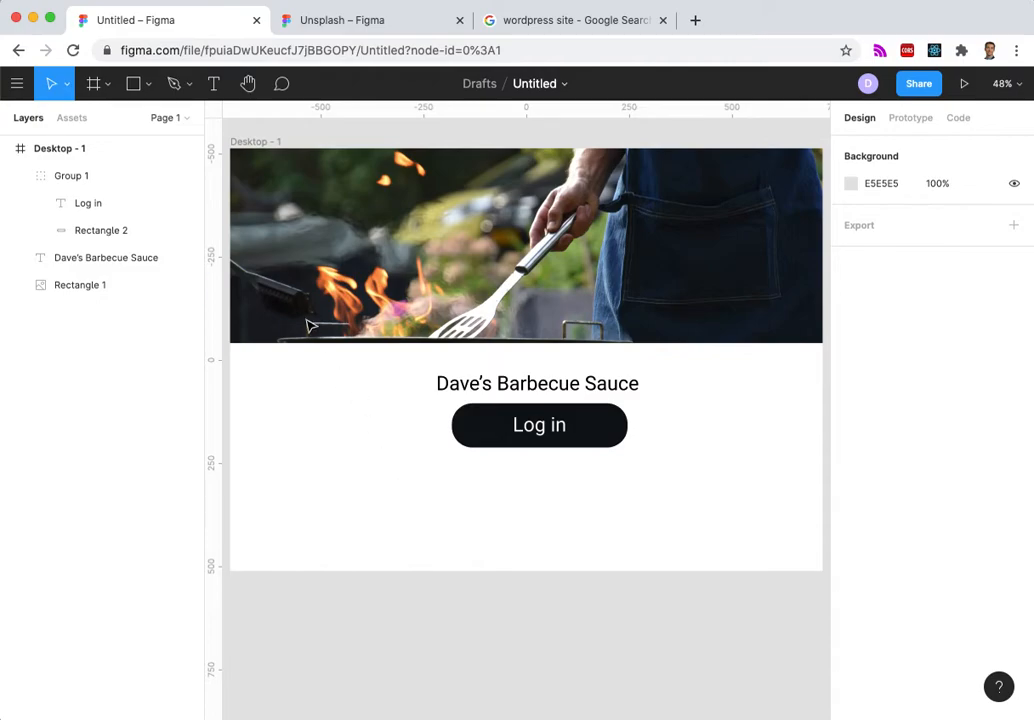
# Add a drop shadow effect with default settings to the background rectangle of the "Log in" button.
pyautogui.click(106, 233)
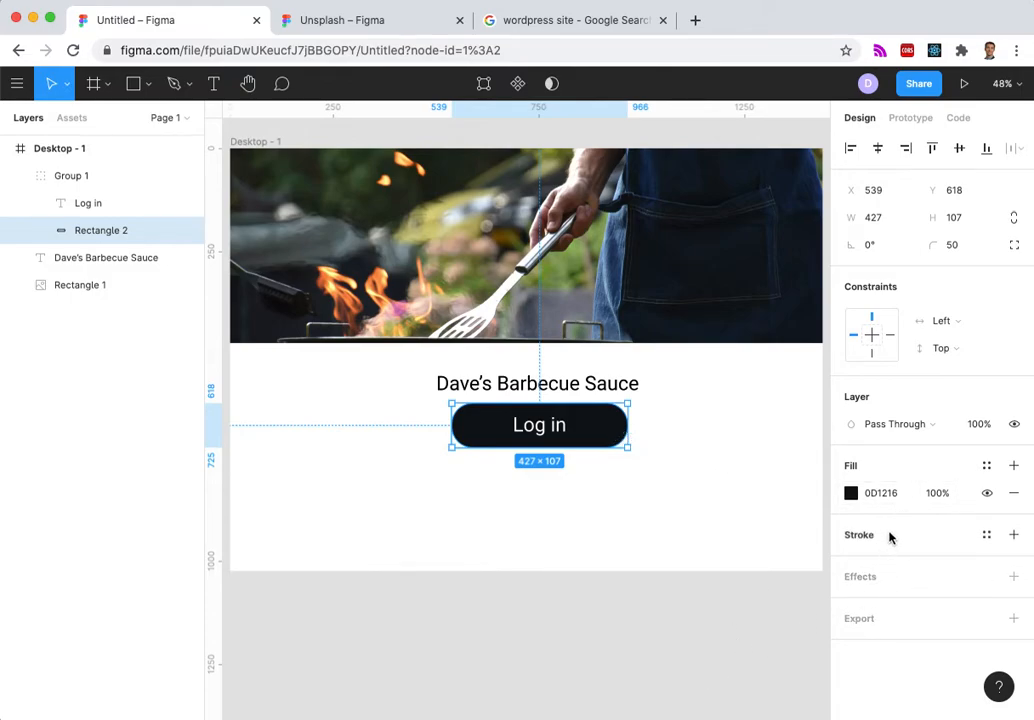
pyautogui.click(1013, 578)
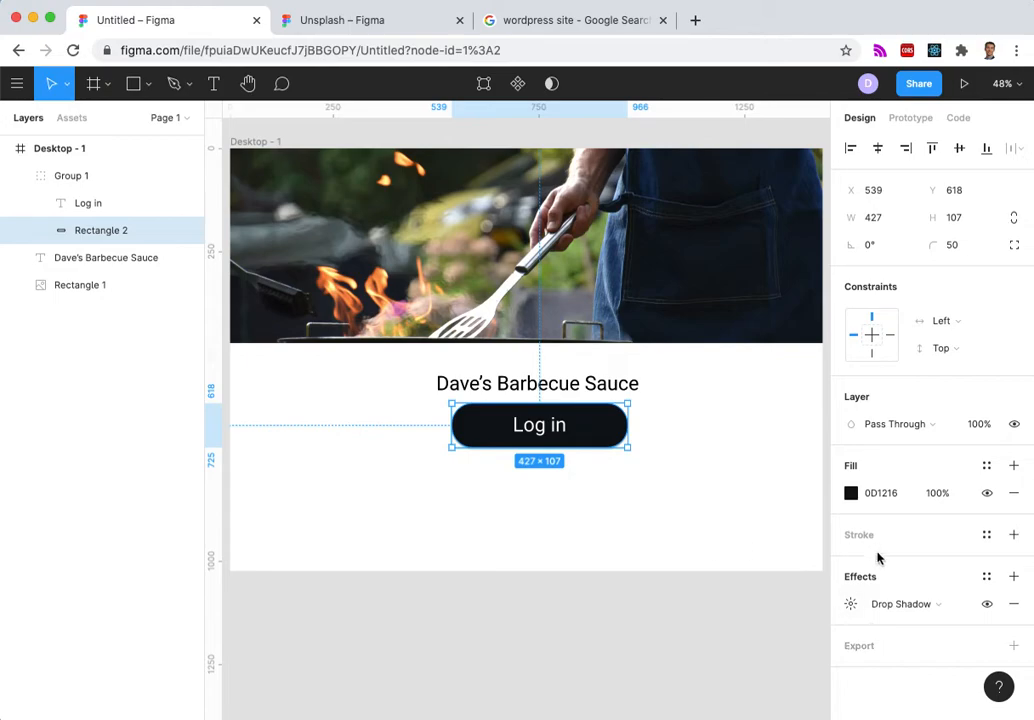
pyautogui.click(850, 604)
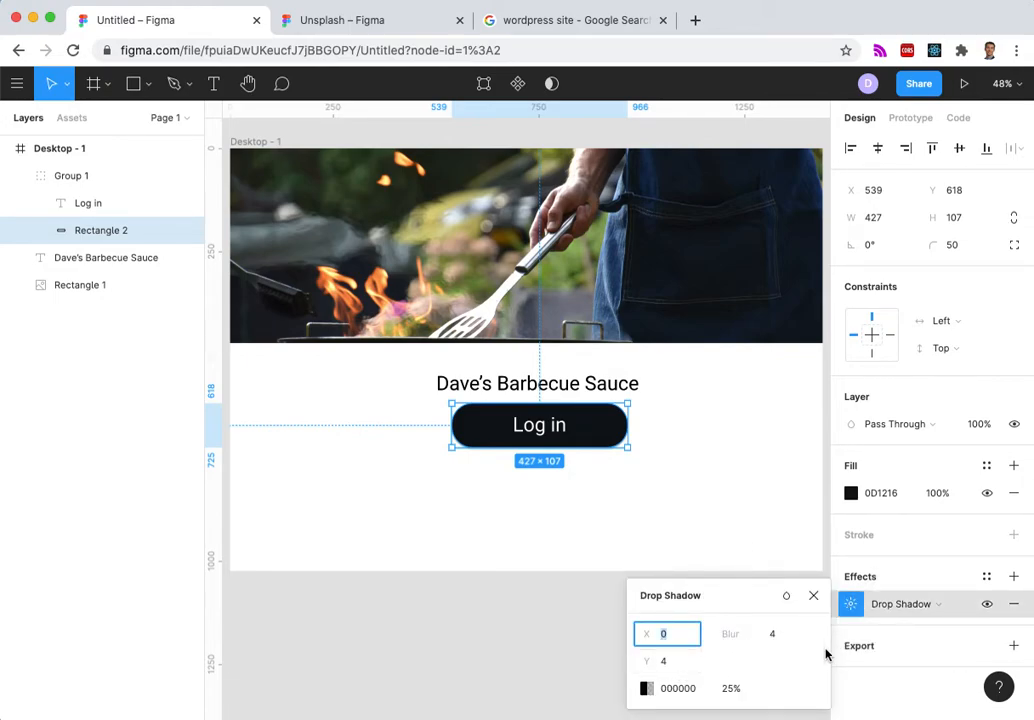
pyautogui.click(854, 610)
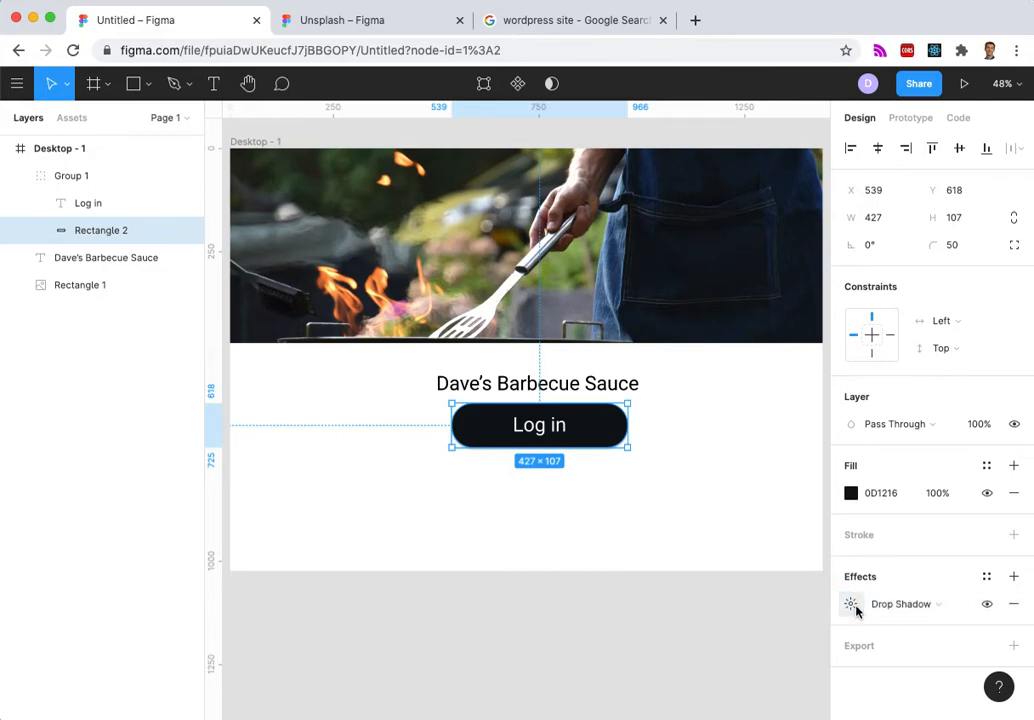
pyautogui.click(704, 526)
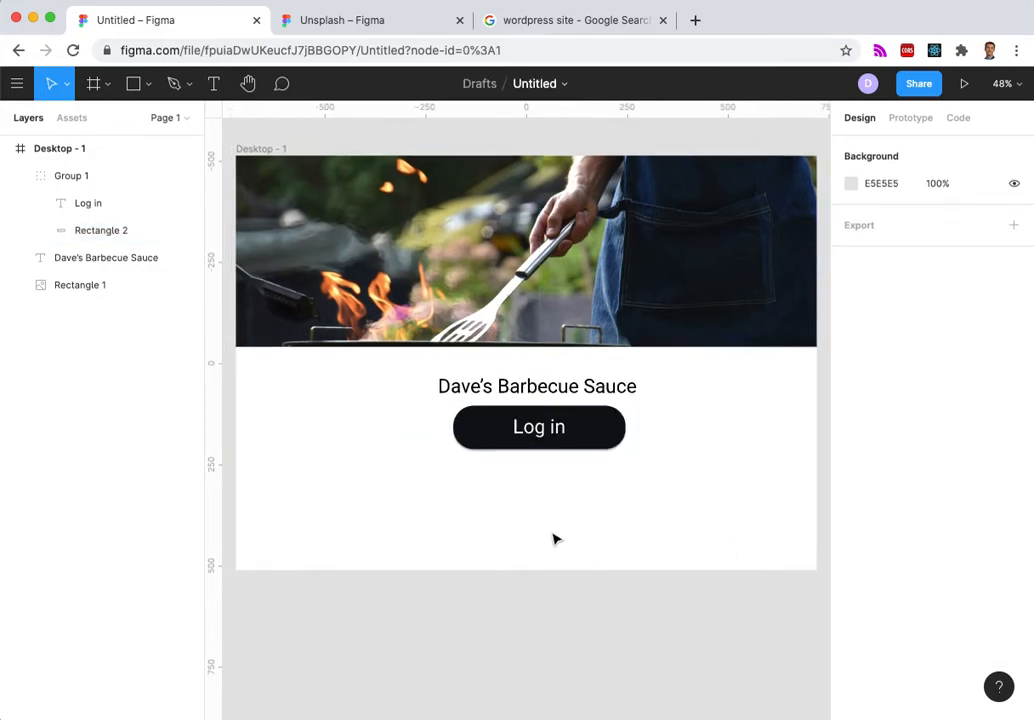
pyautogui.scroll(5, 556, 540)
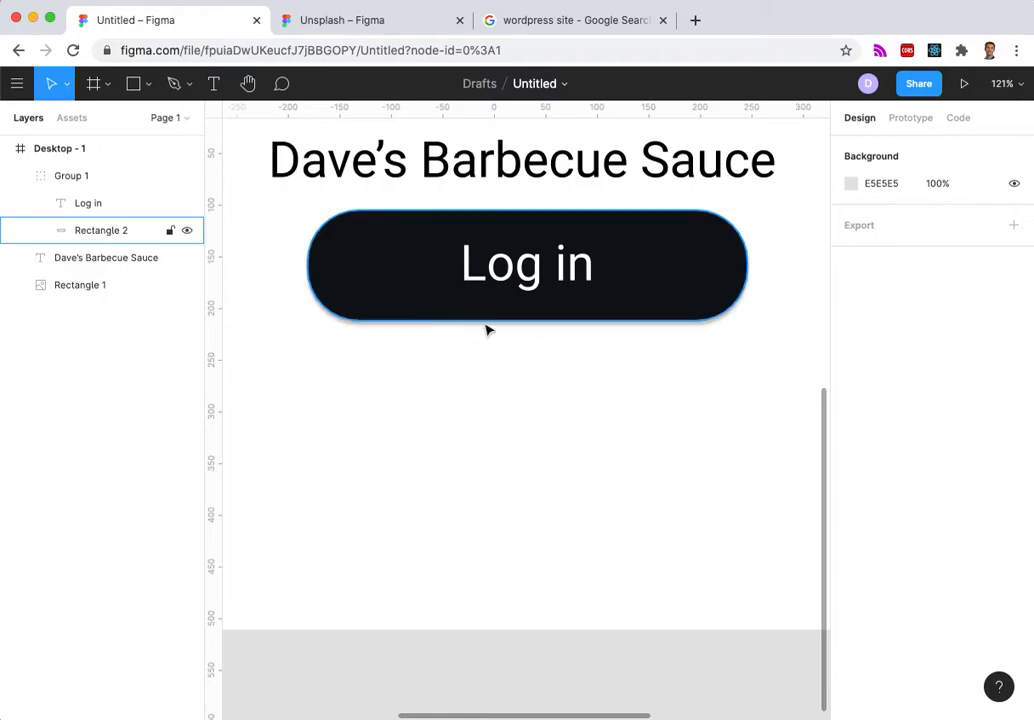
pyautogui.scroll(-5, 558, 540)
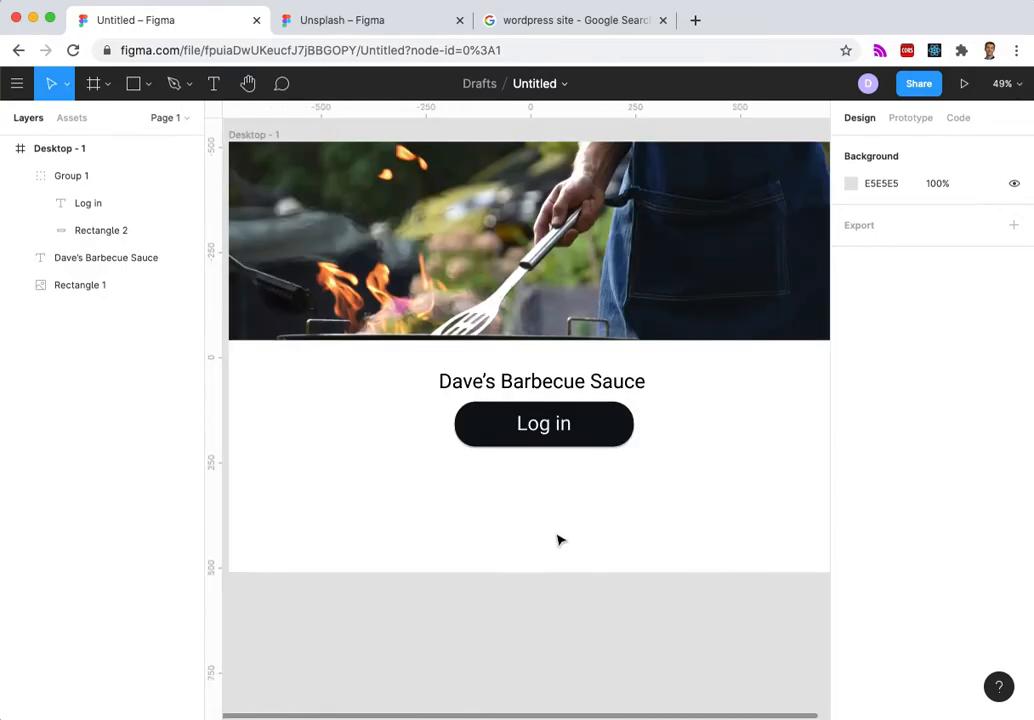
pyautogui.scroll(-2, 558, 540)
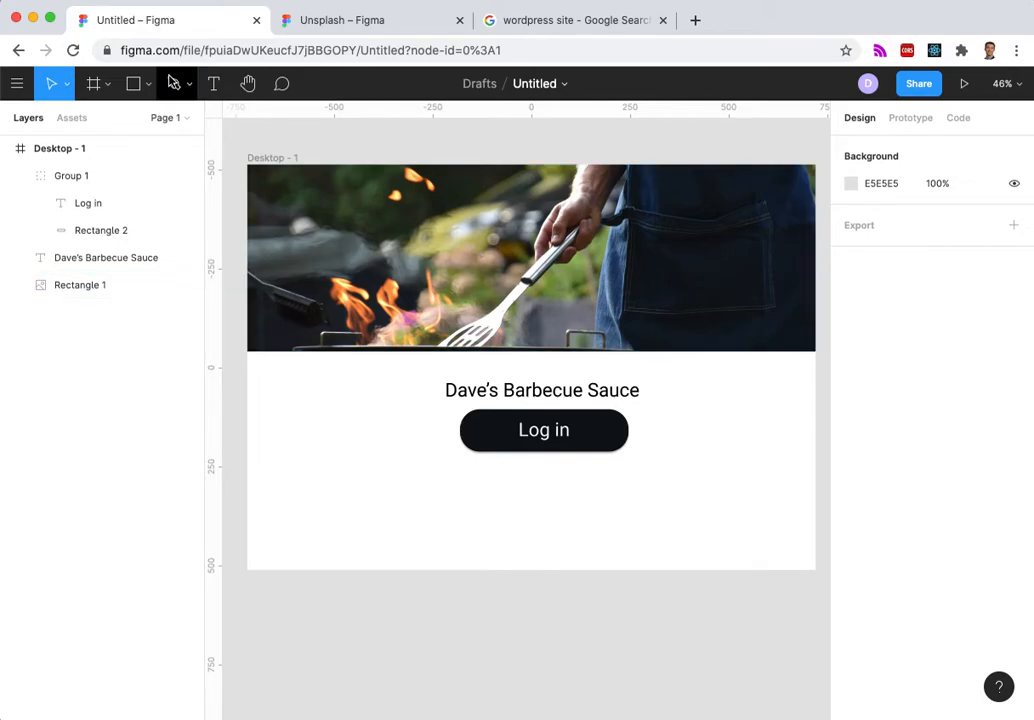
# Add a second Desktop preset frame, 1440 × 1024, and place it directly below the Desktop - 1 frame, left edges aligned.
pyautogui.click(91, 85)
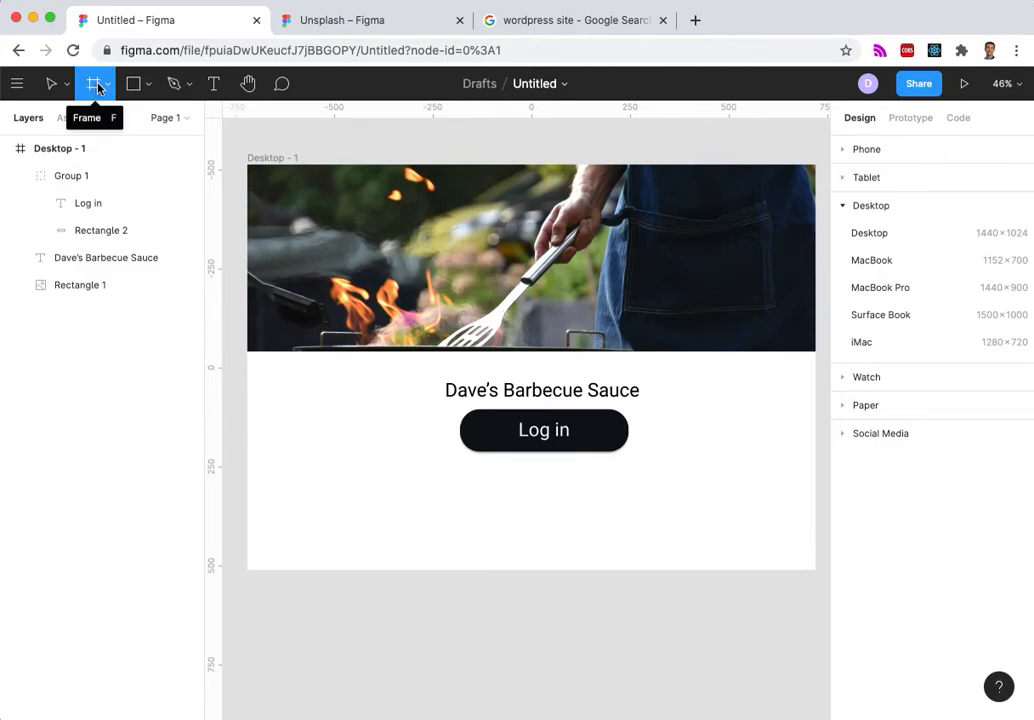
pyautogui.click(870, 233)
pyautogui.moveTo(644, 392); pyautogui.dragTo(352, 580)
pyautogui.scroll(-5, 357, 578)
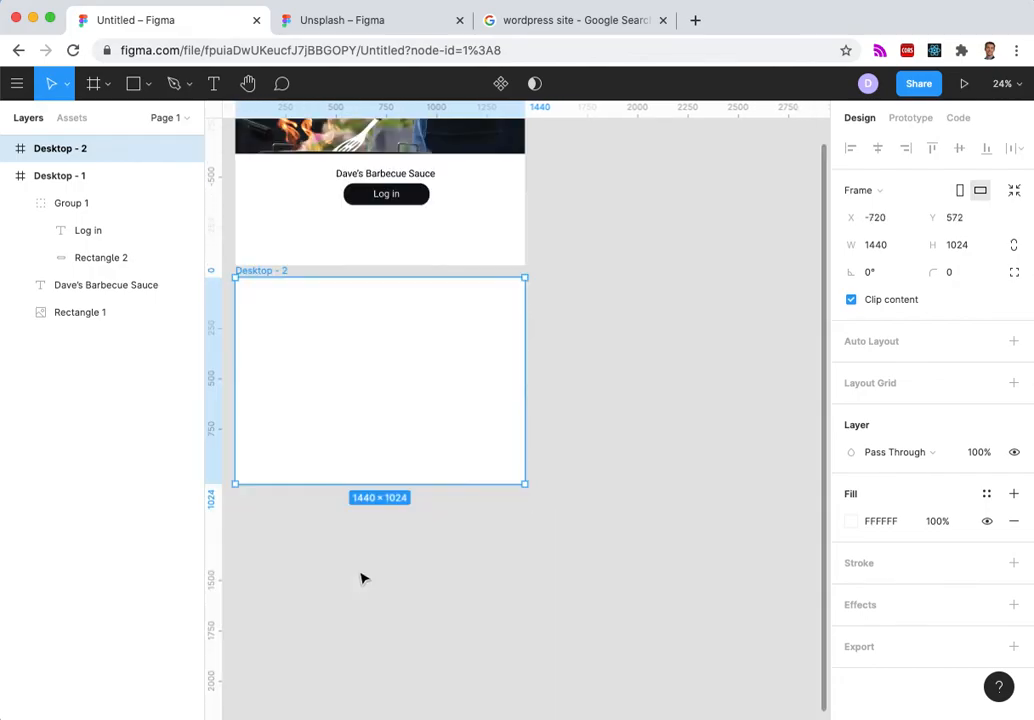
pyautogui.scroll(1, 362, 577)
pyautogui.scroll(1, 500, 350)
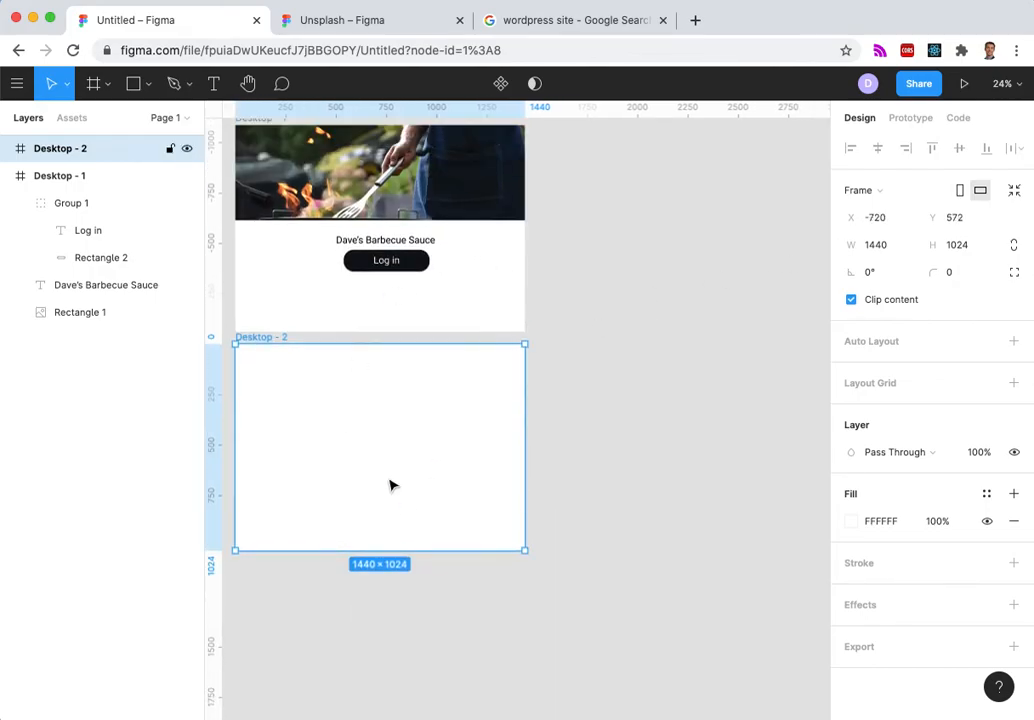
pyautogui.scroll(1, 365, 418)
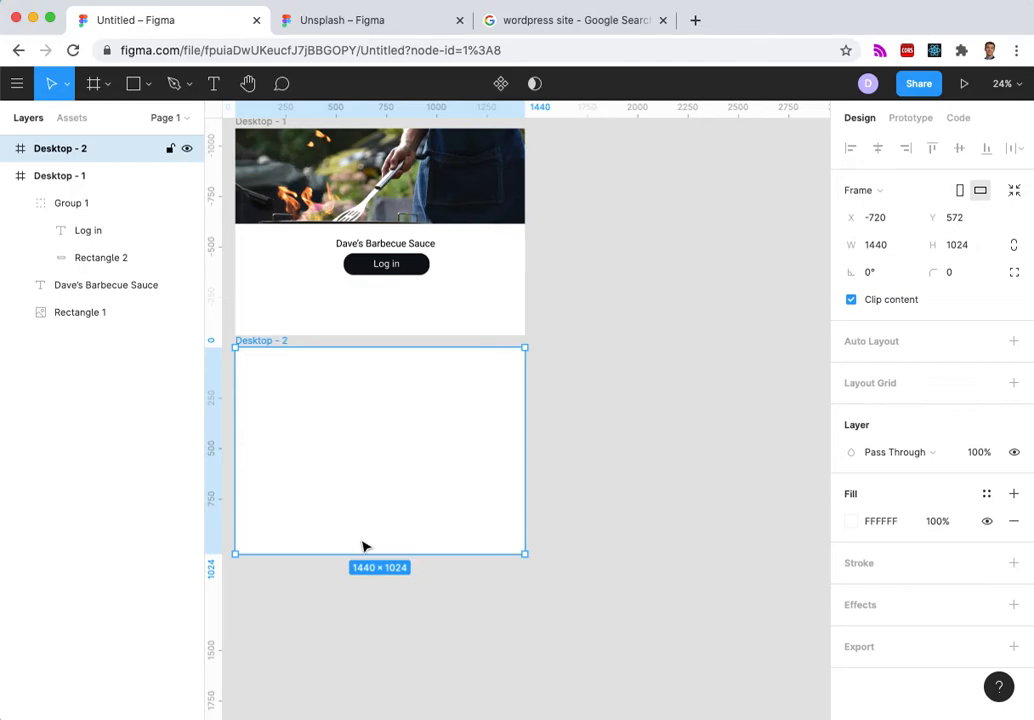
pyautogui.scroll(5, 366, 532)
pyautogui.scroll(2, 362, 548)
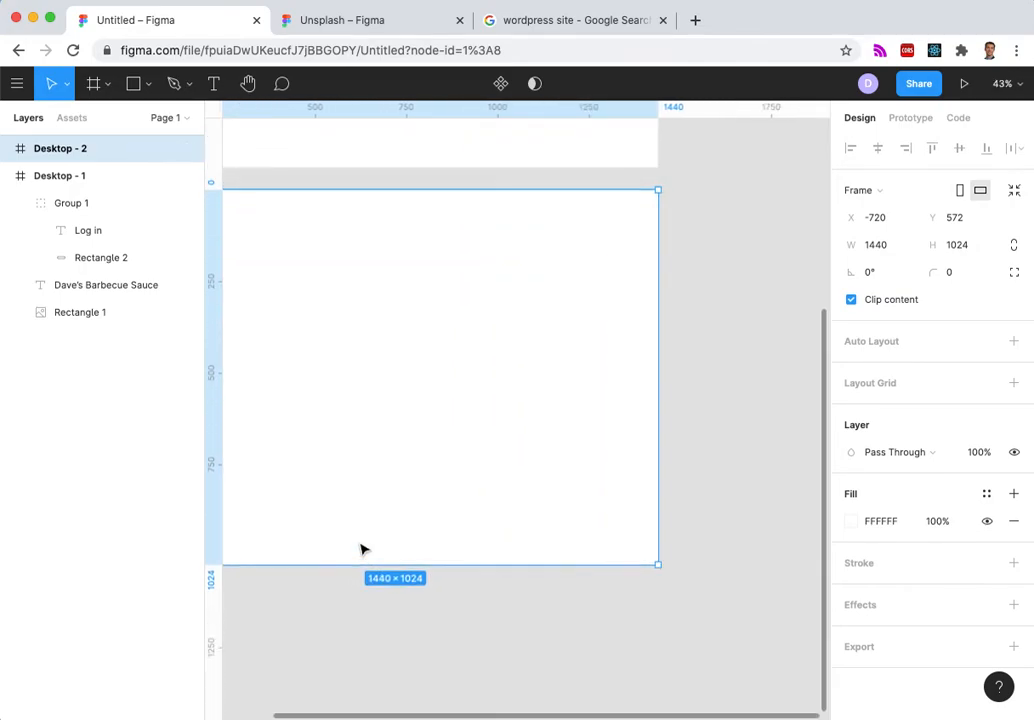
pyautogui.moveTo(380, 533); pyautogui.dragTo(490, 641)
pyautogui.scroll(1, 494, 641)
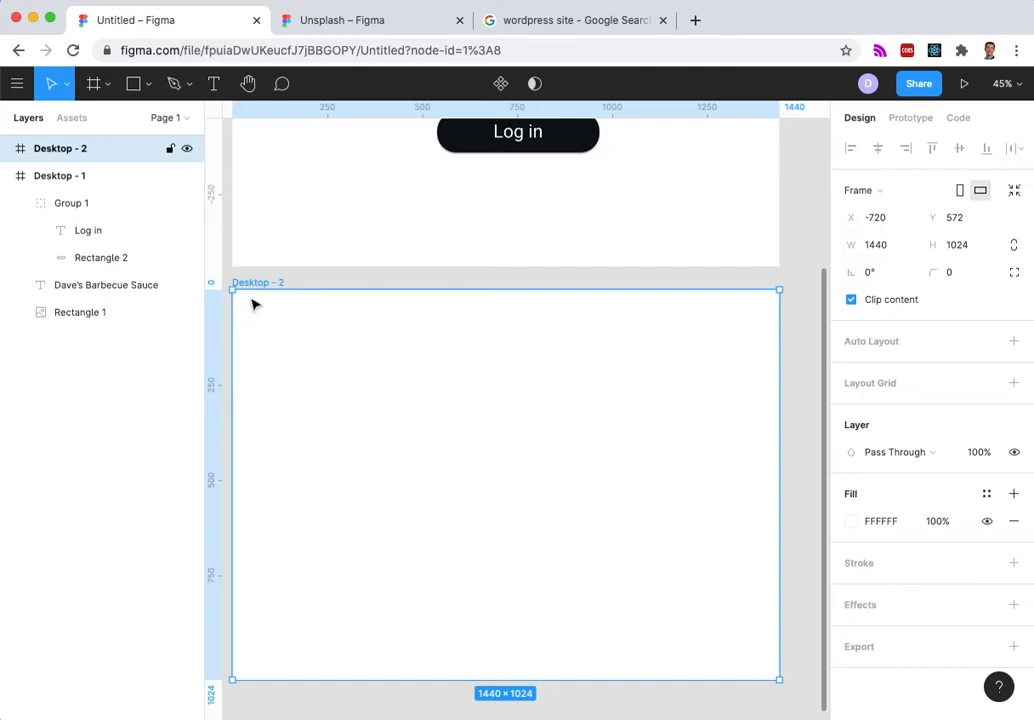
# Draw a full-width header rectangle of 1440 × 126 along the top edge of the Desktop - 2 frame.
pyautogui.scroll(5, 267, 348)
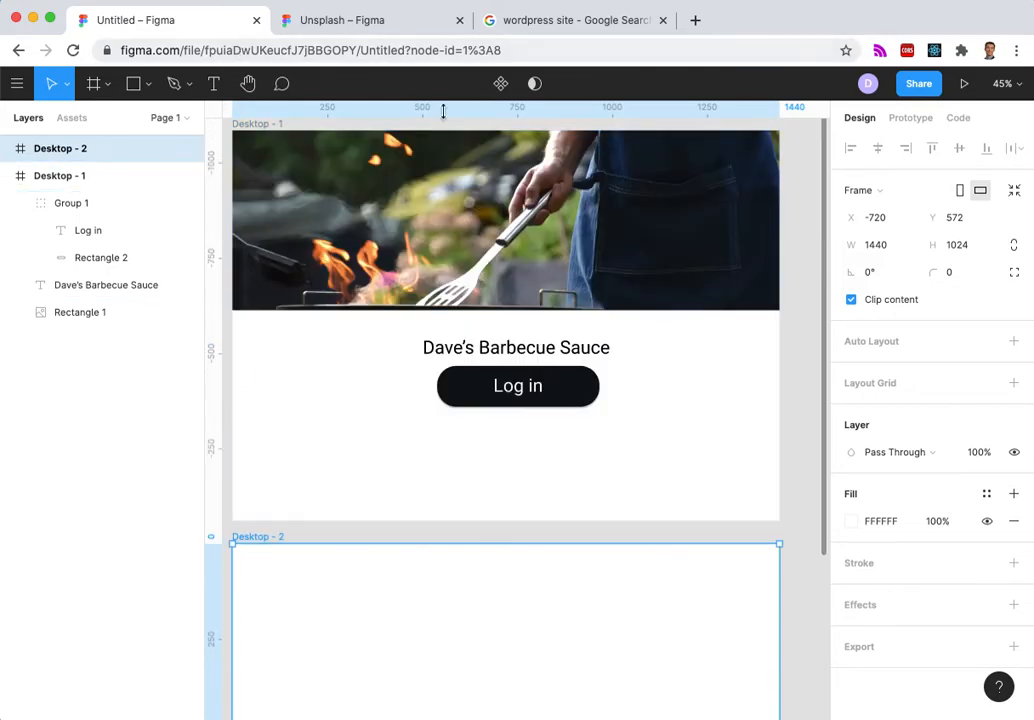
pyautogui.scroll(-3, 369, 429)
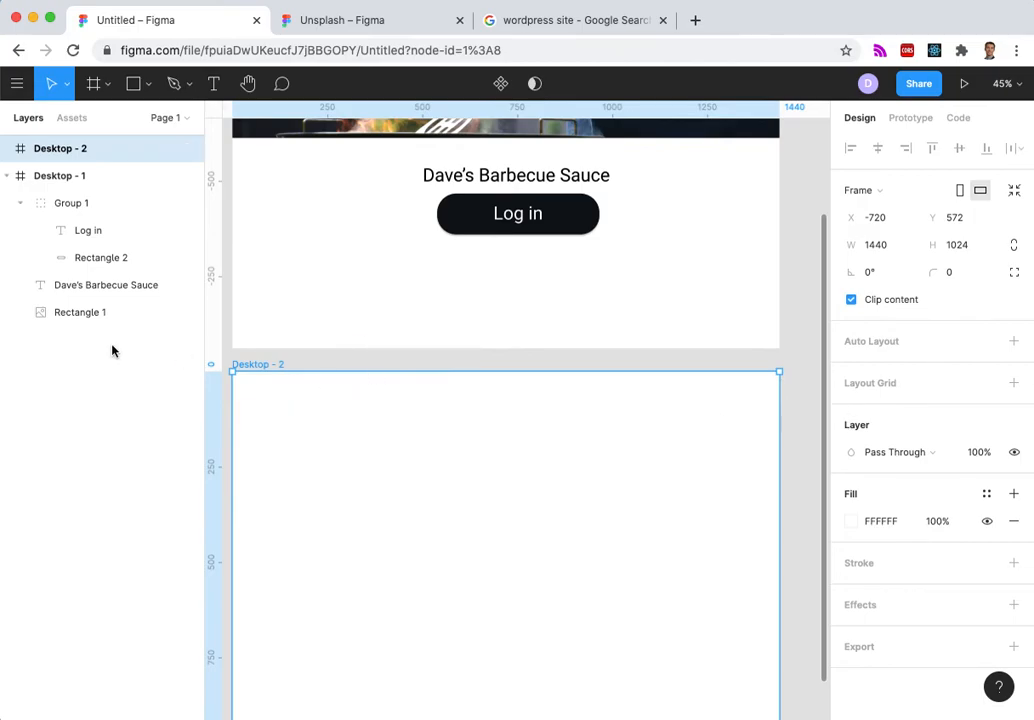
pyautogui.press('r')
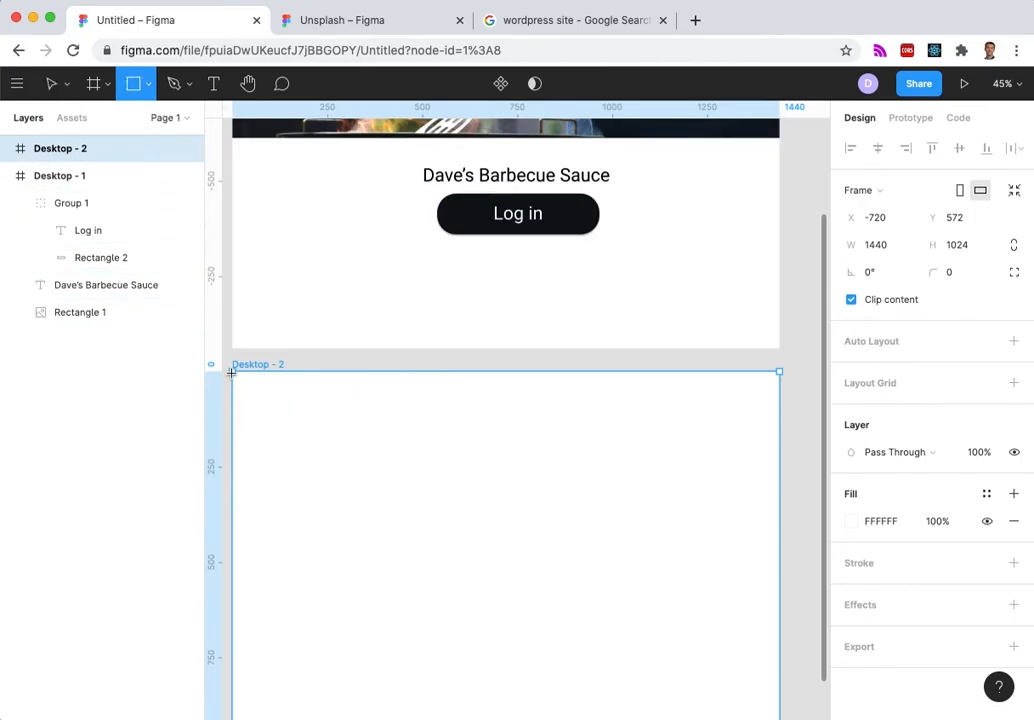
pyautogui.moveTo(232, 372); pyautogui.dragTo(779, 425)
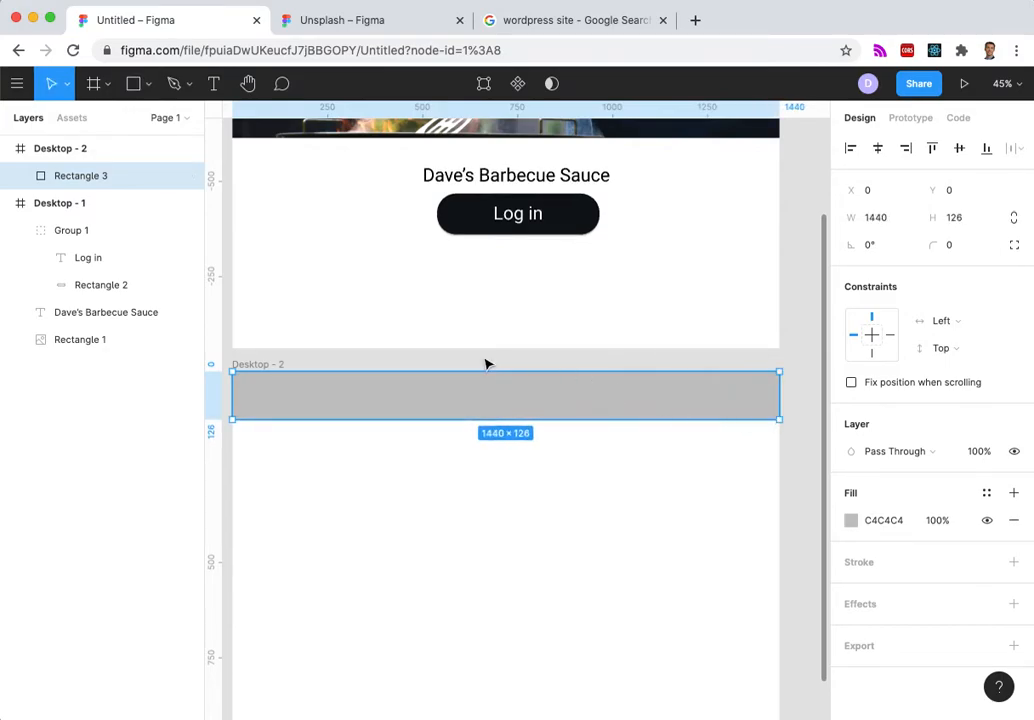
# Fill the header rectangle in Desktop - 2 with the near-black 0D1216 sampled from the "Log in" button.
pyautogui.click(851, 520)
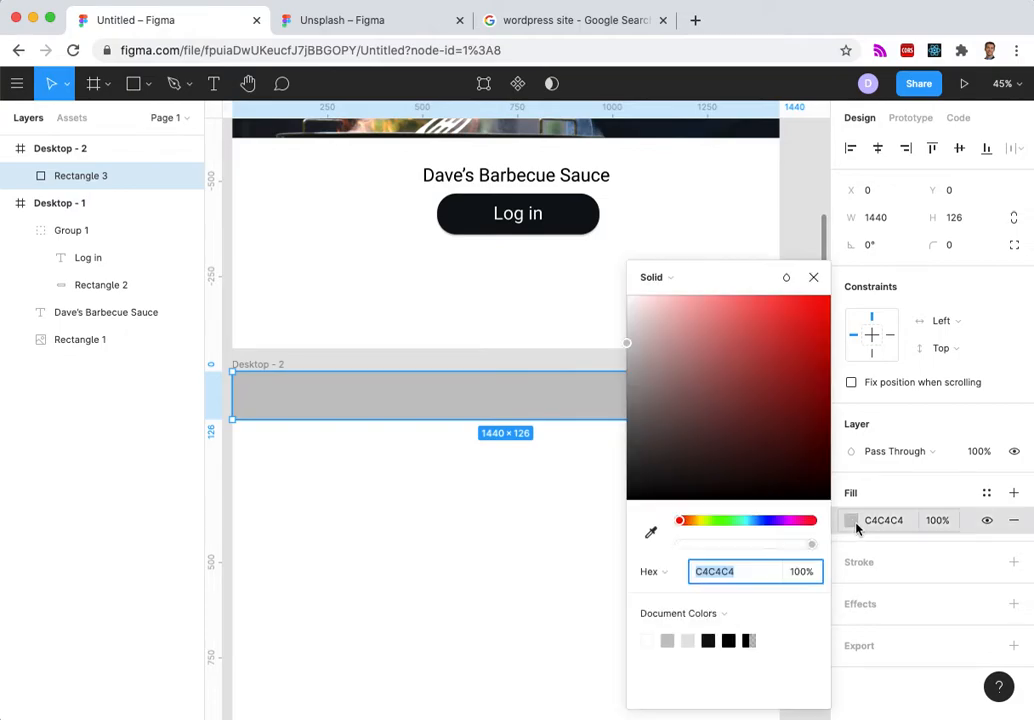
pyautogui.click(649, 536)
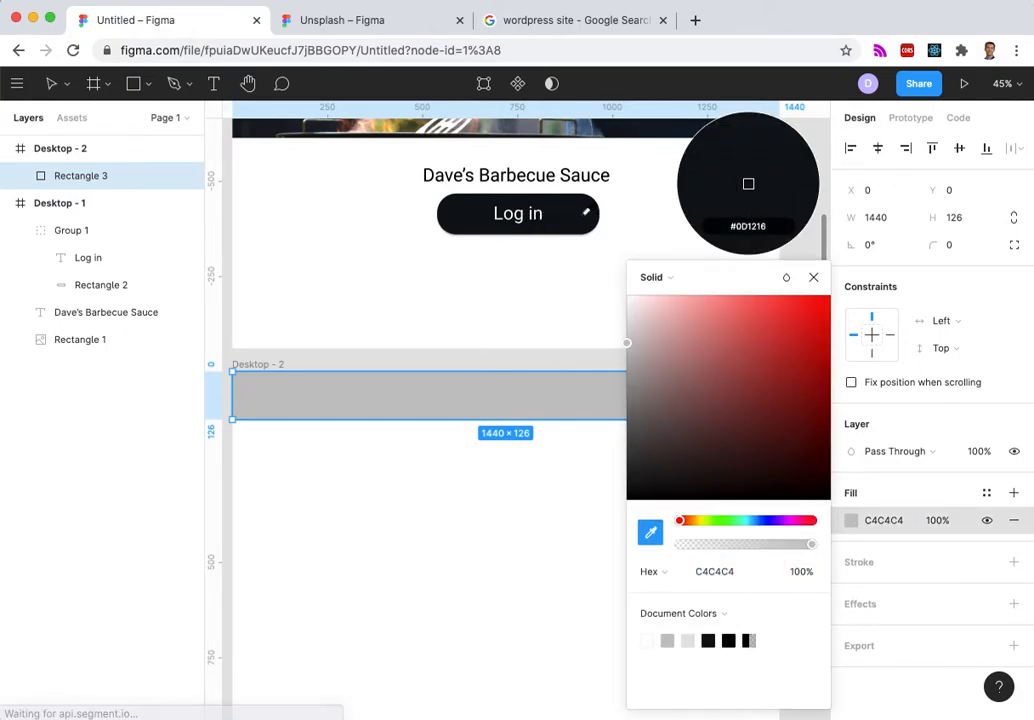
pyautogui.click(580, 214)
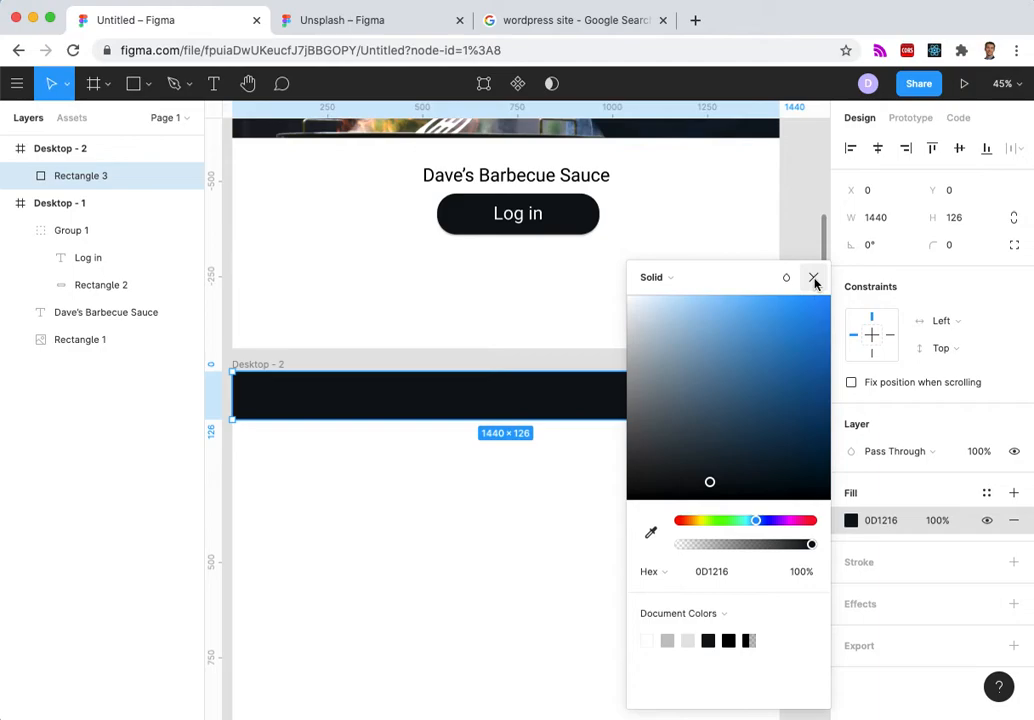
pyautogui.click(813, 279)
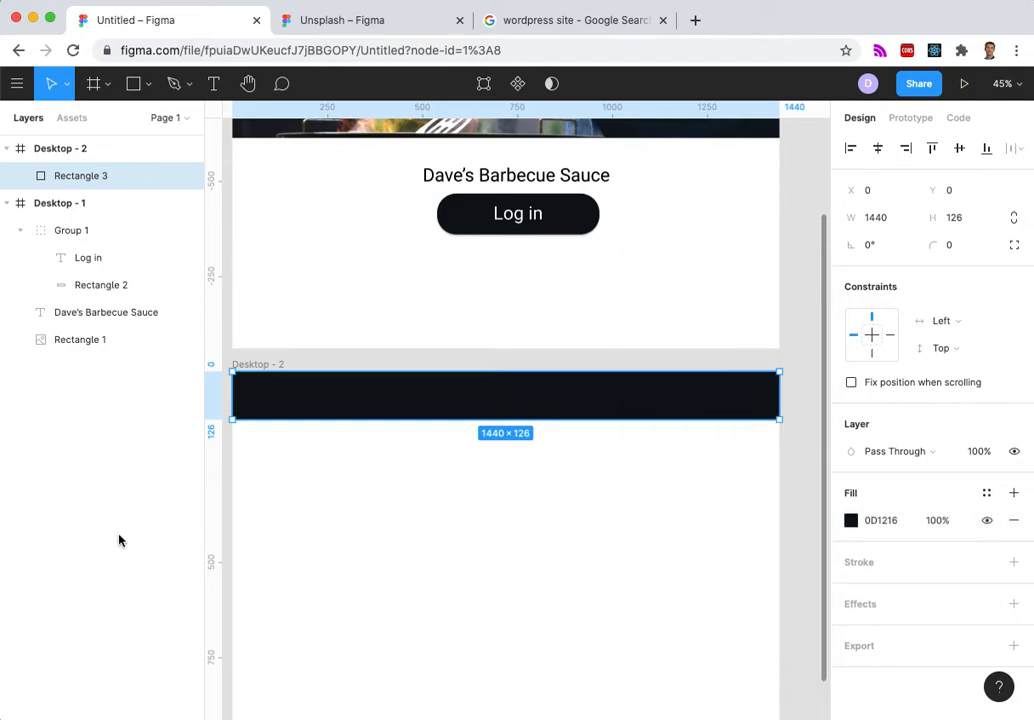
# Draw a thin full-width strip of 1440 × 29 just below the dark header rectangle in Desktop - 2.
pyautogui.click(137, 87)
pyautogui.moveTo(233, 424); pyautogui.dragTo(775, 430)
pyautogui.click(725, 399)
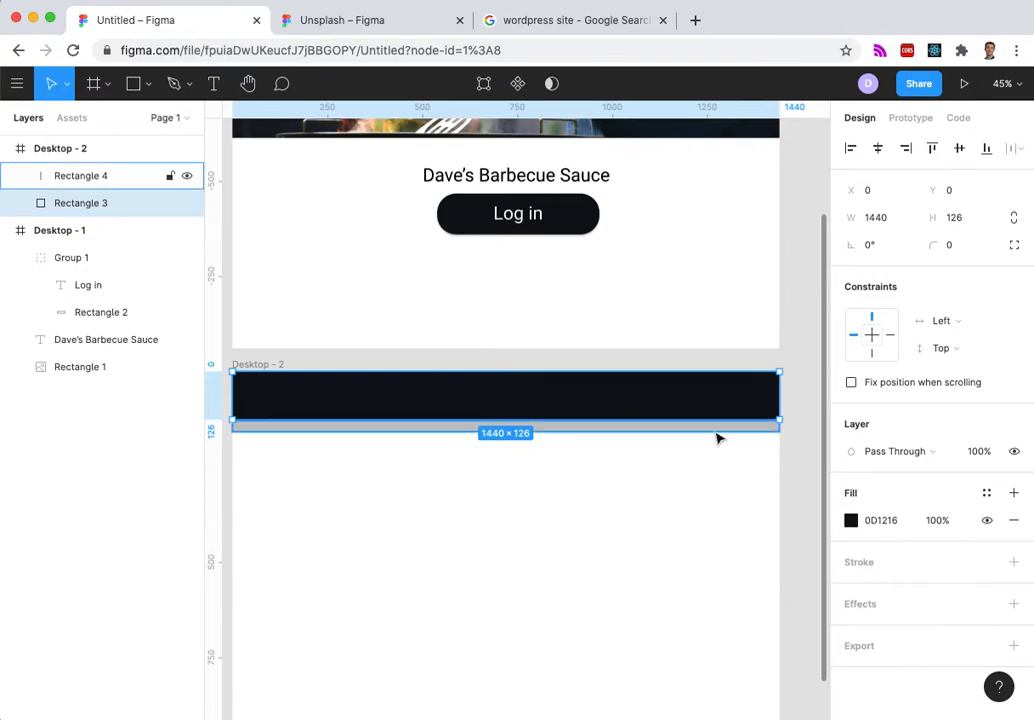
# Fill the thin strip with 0D1216 sampled from the header bar and lower its fill opacity to 68%.
pyautogui.click(719, 428)
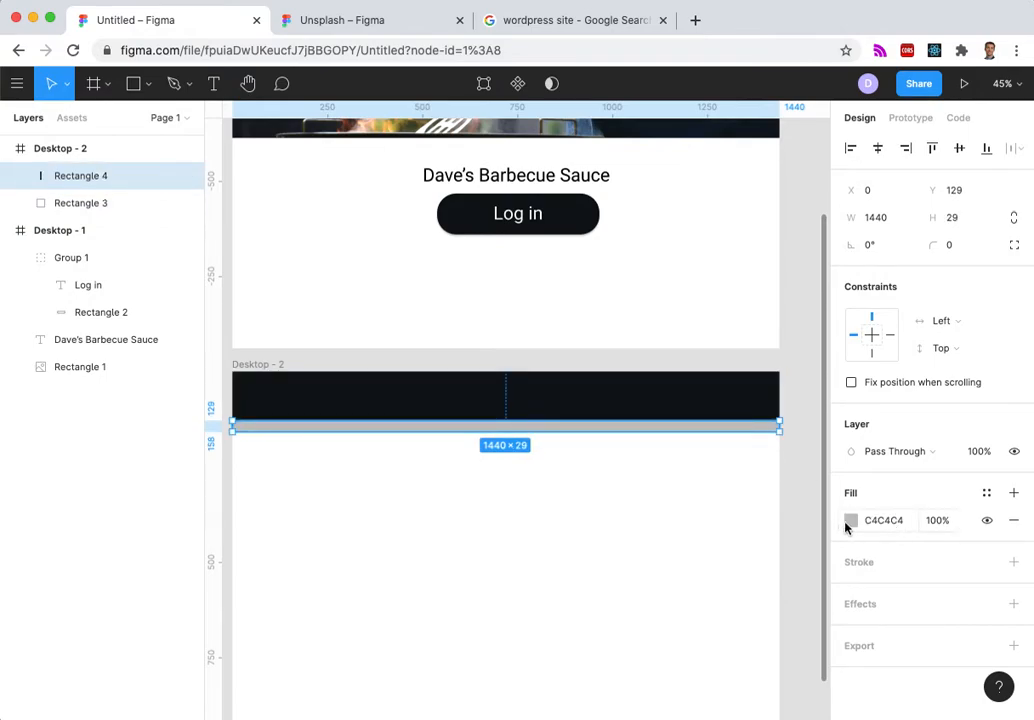
pyautogui.click(851, 520)
pyautogui.click(651, 532)
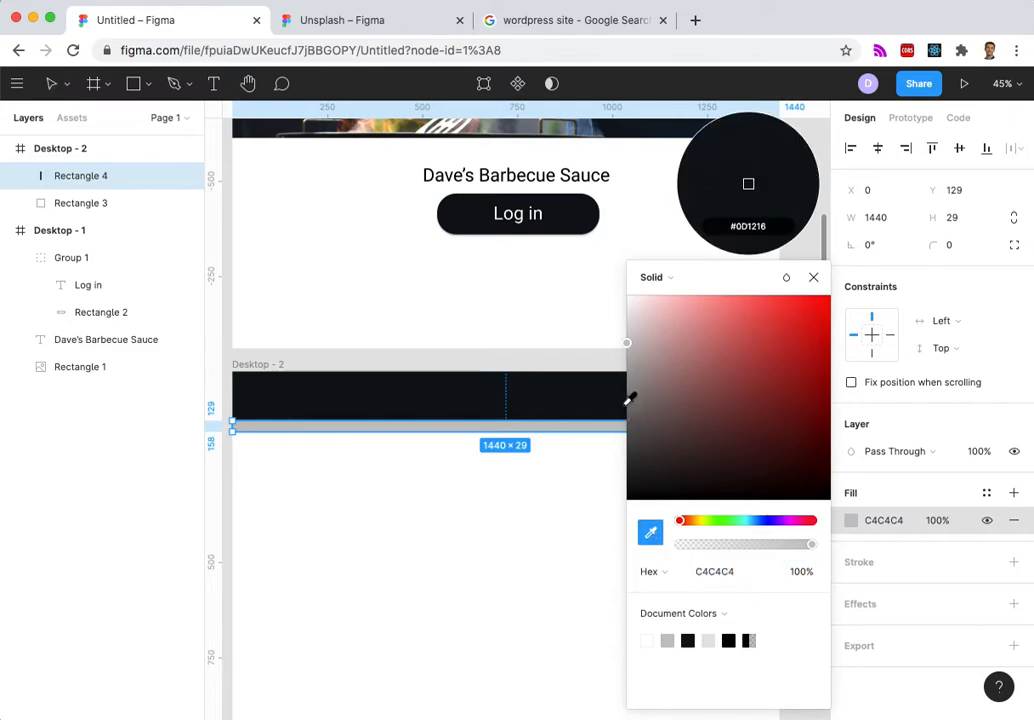
pyautogui.click(596, 393)
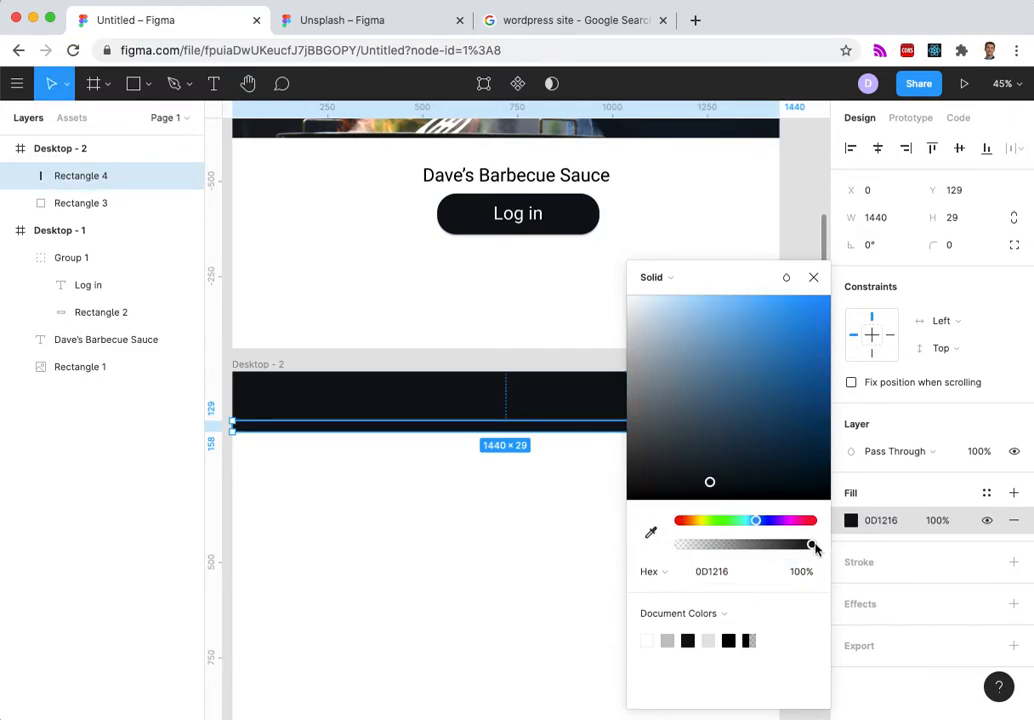
pyautogui.moveTo(812, 547); pyautogui.dragTo(771, 548)
pyautogui.click(430, 545)
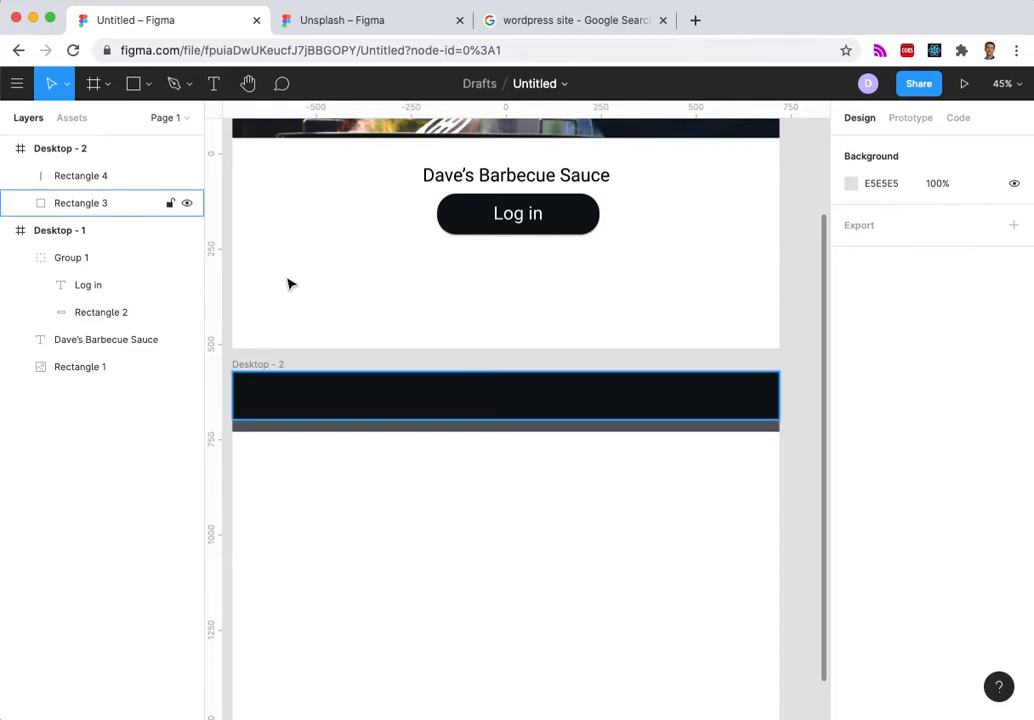
# Nudge the thin strip up 3 px to Y 126 so it sits flush against the header bar, and deselect it.
pyautogui.click(316, 431)
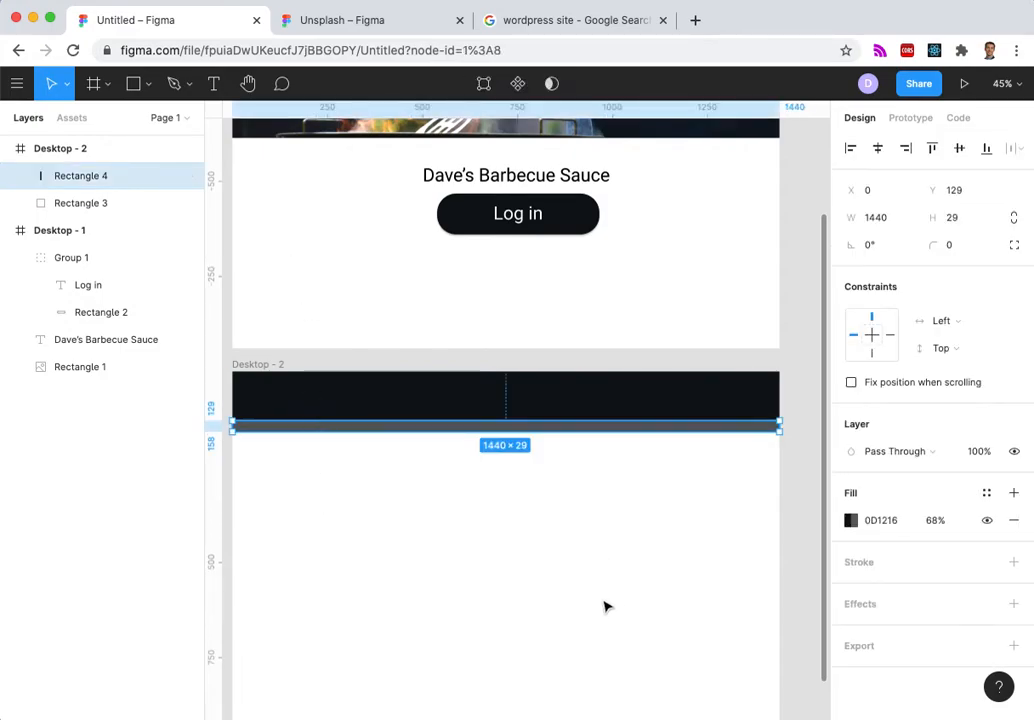
pyautogui.click(413, 450)
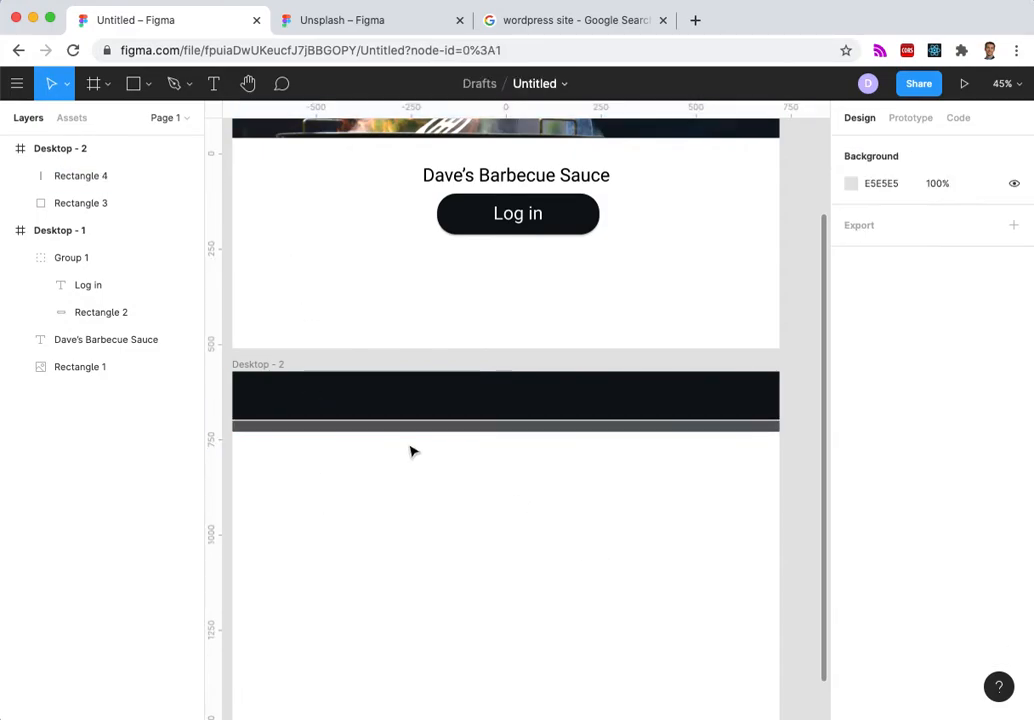
pyautogui.click(306, 428)
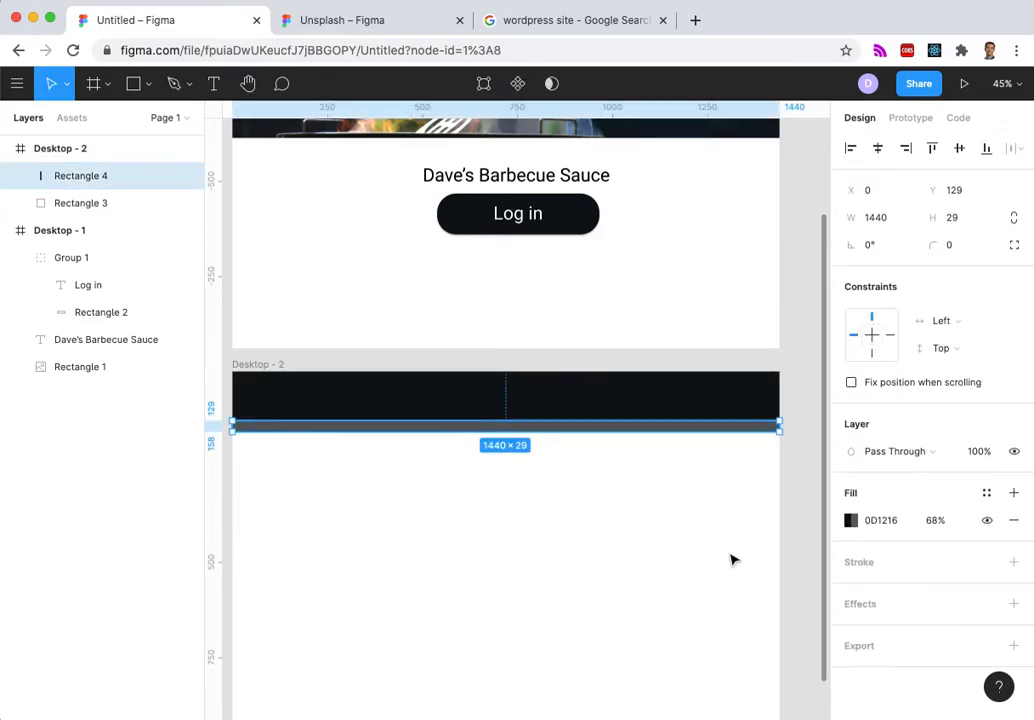
pyautogui.press('Up')
pyautogui.press('Up')
pyautogui.press('Up')
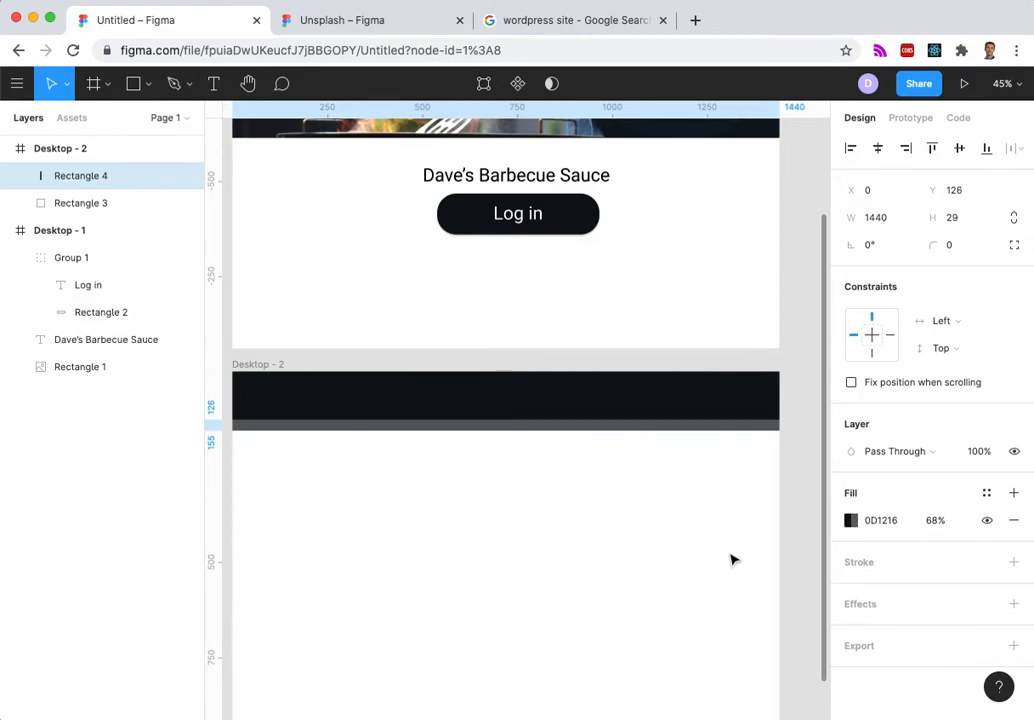
pyautogui.press('Escape')
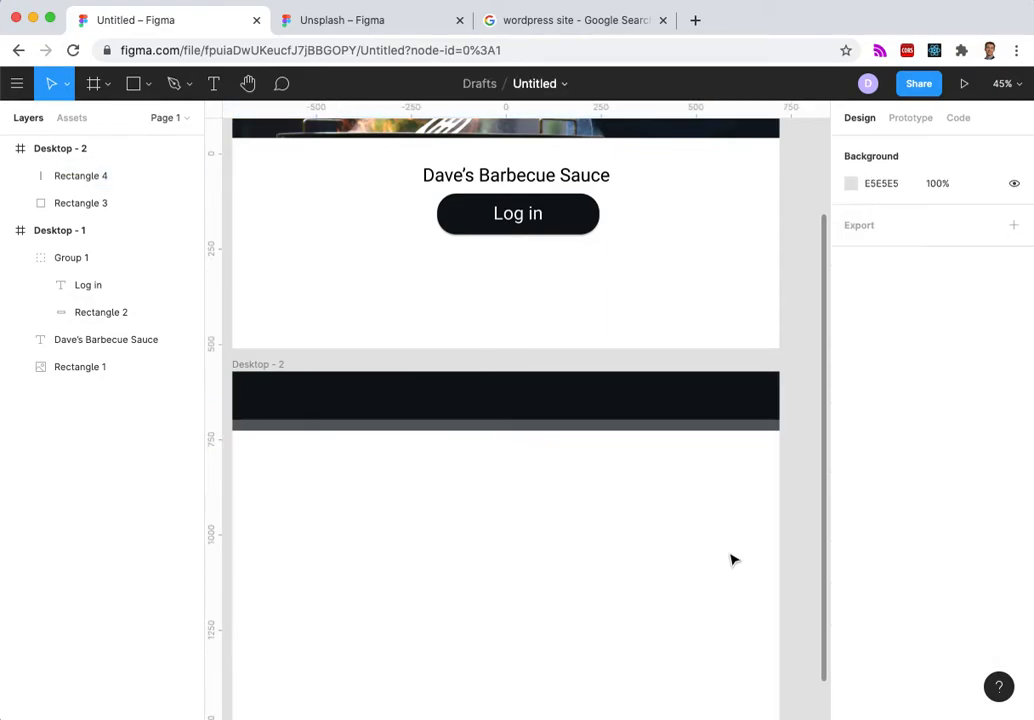
# Add a drop shadow to the thin grey strip below the header bar in Desktop - 2 and deselect it.
pyautogui.click(560, 433)
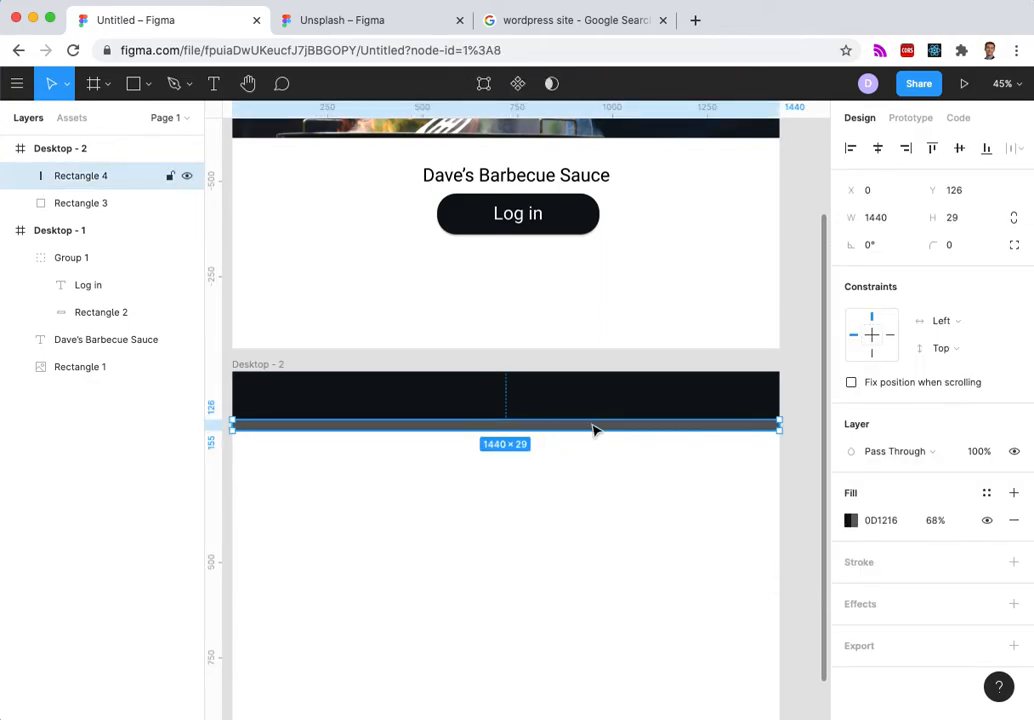
pyautogui.click(1013, 604)
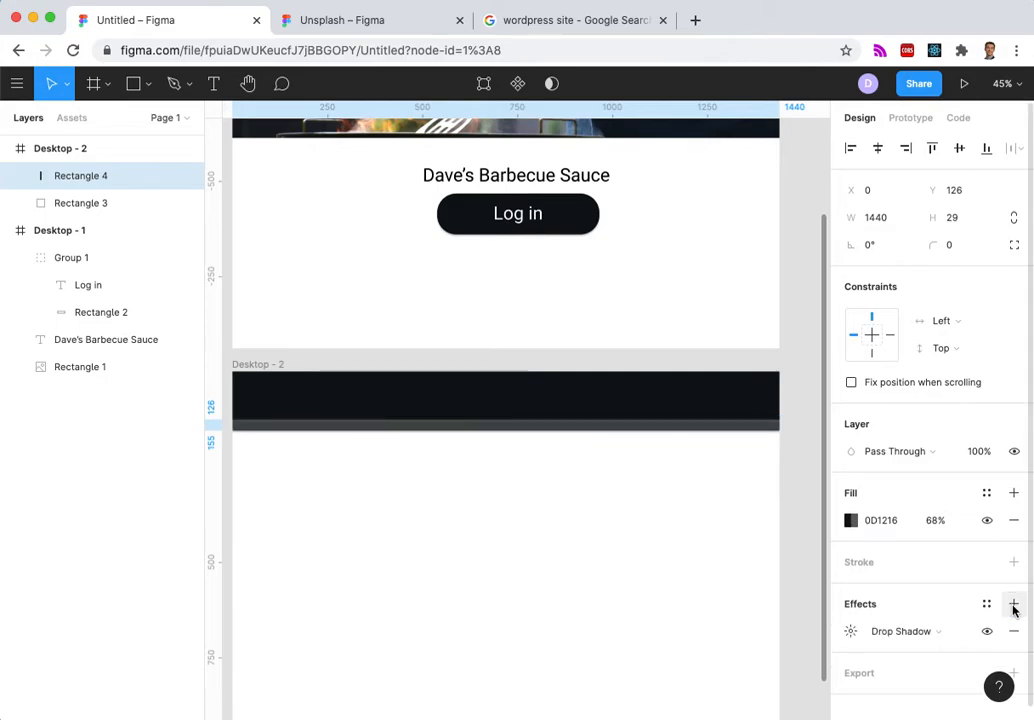
pyautogui.click(484, 541)
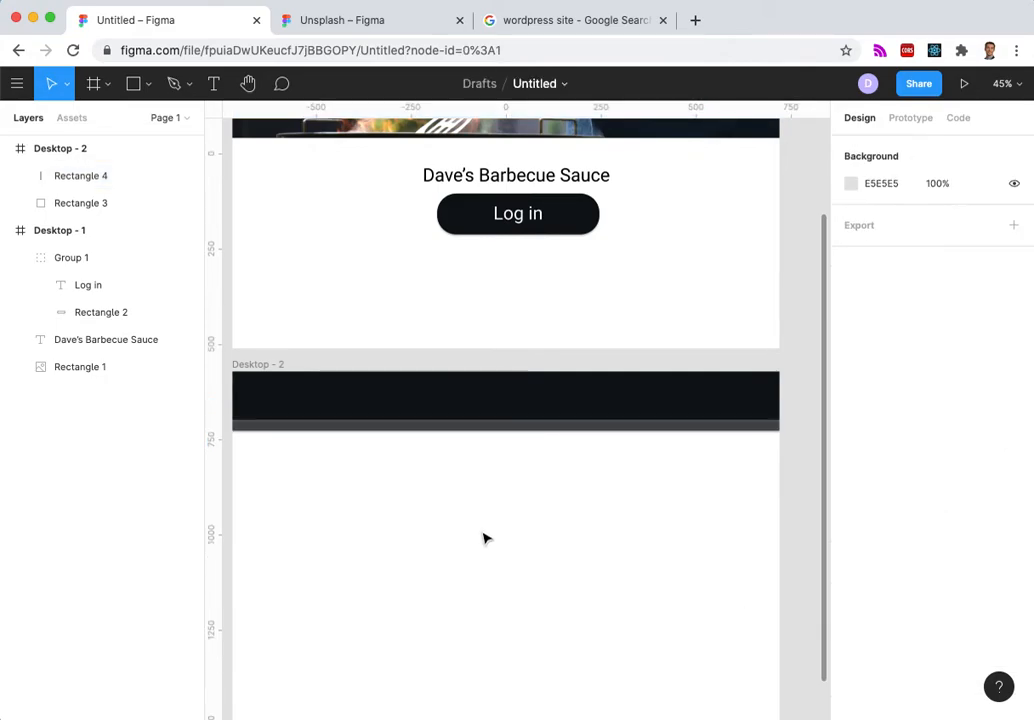
# Examine the thin strip's drop shadow up close and check the overall layout of Desktop - 2.
pyautogui.scroll(3, 396, 615)
pyautogui.scroll(5, 396, 615)
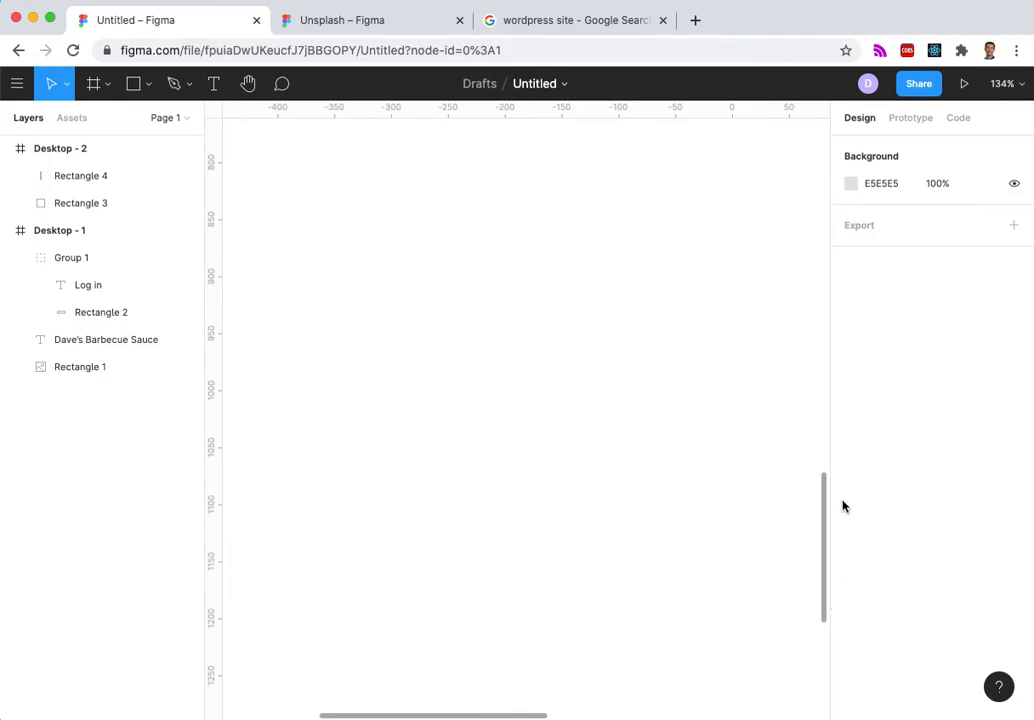
pyautogui.scroll(5, 815, 448)
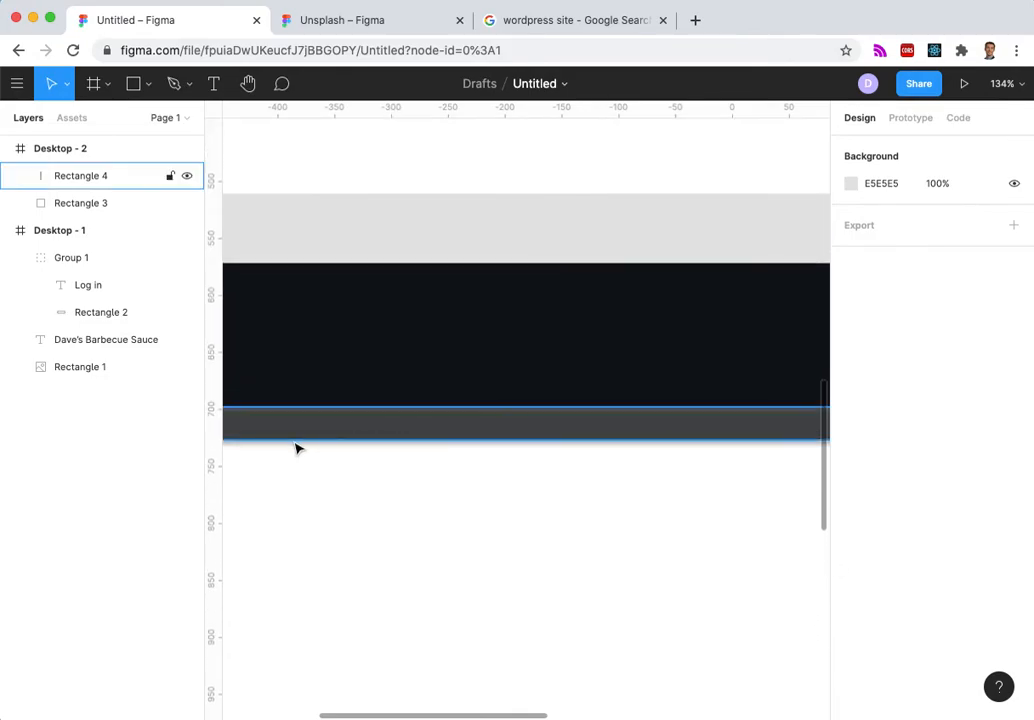
pyautogui.scroll(-5, 515, 561)
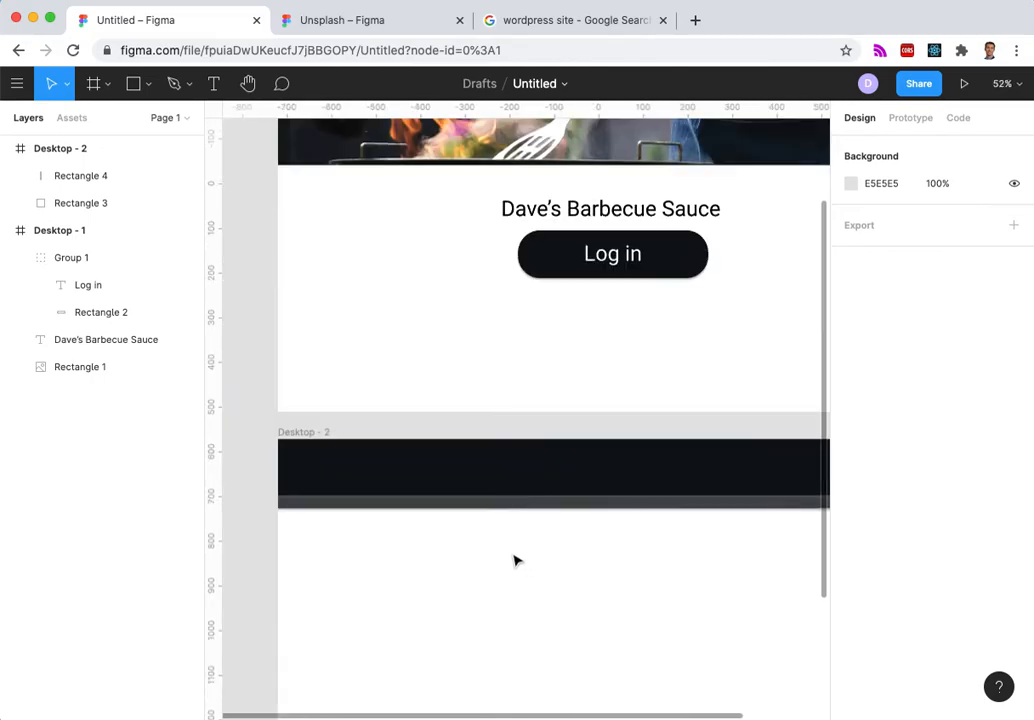
pyautogui.scroll(-2, 826, 480)
pyautogui.scroll(-2, 826, 510)
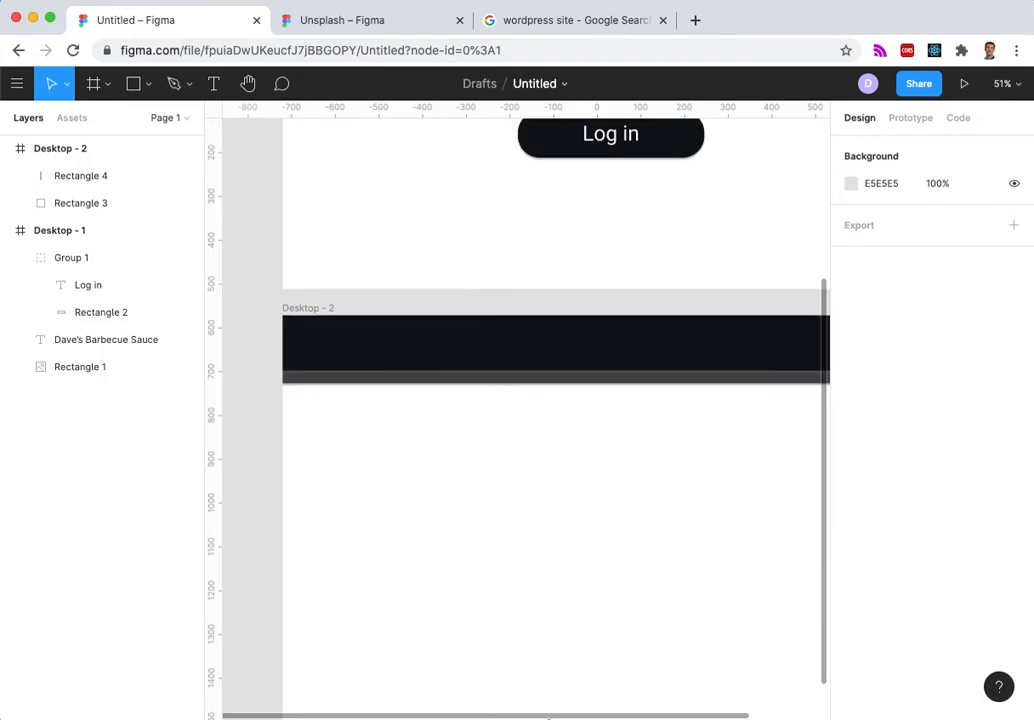
pyautogui.scroll(-2, 570, 605)
pyautogui.scroll(2, 570, 605)
pyautogui.scroll(-2, 570, 605)
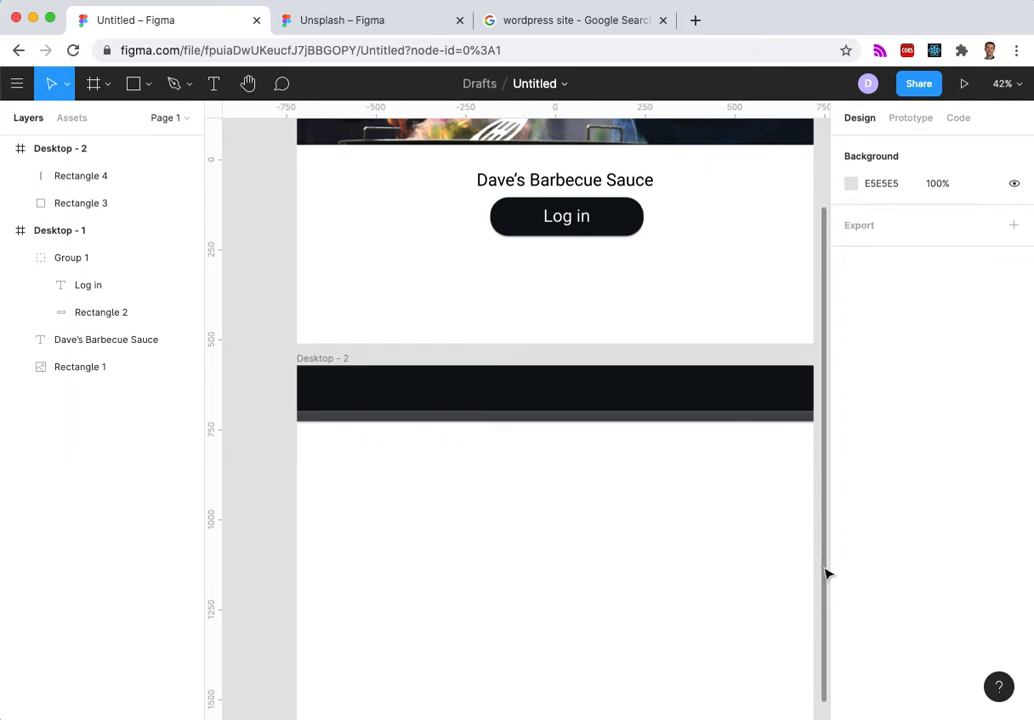
pyautogui.scroll(-2, 829, 585)
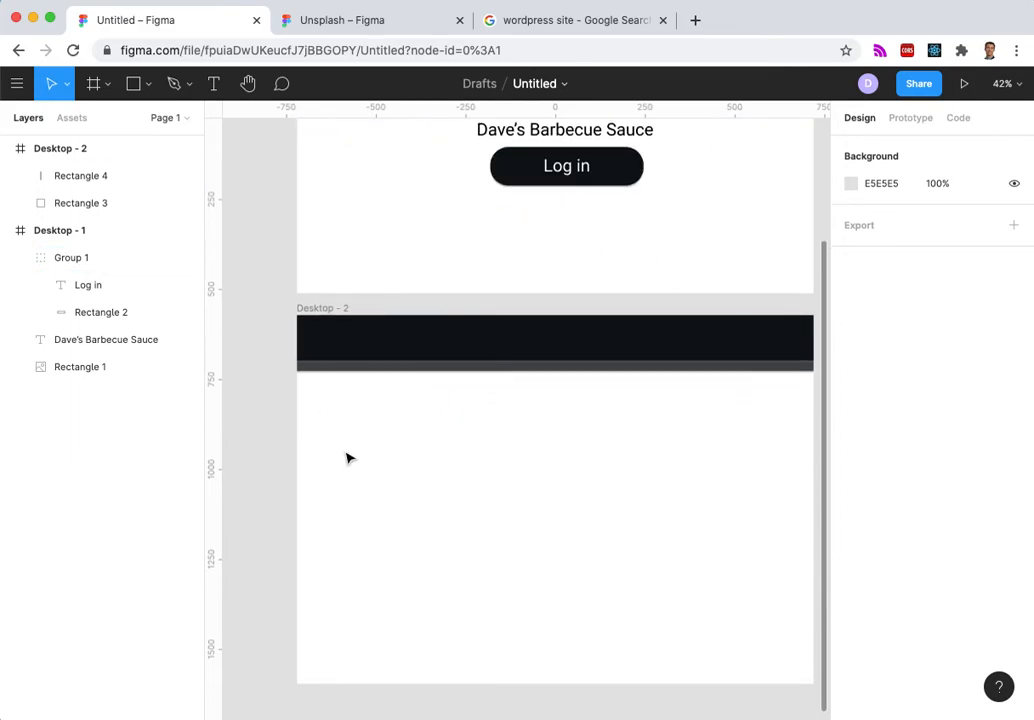
# Draw a circle of about 142 × 138 below the header bars near the left edge of Desktop - 2.
pyautogui.click(148, 88)
pyautogui.click(100, 182)
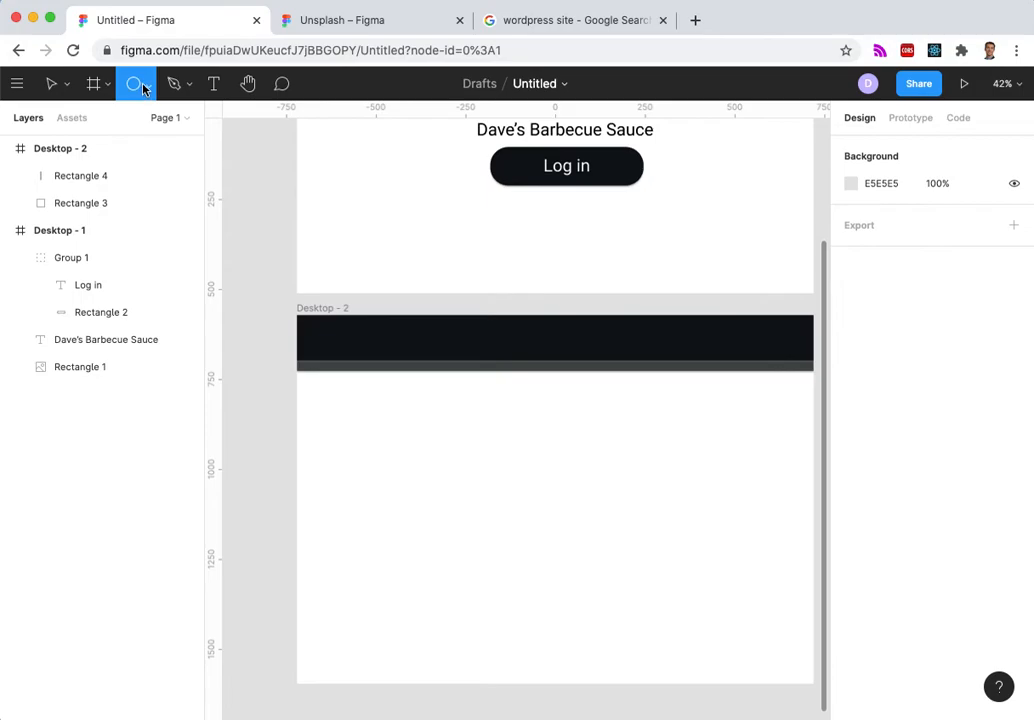
pyautogui.moveTo(322, 397)
pyautogui.mouseDown()
pyautogui.moveTo(342, 429)
pyautogui.moveTo(374, 448)
pyautogui.mouseUp()
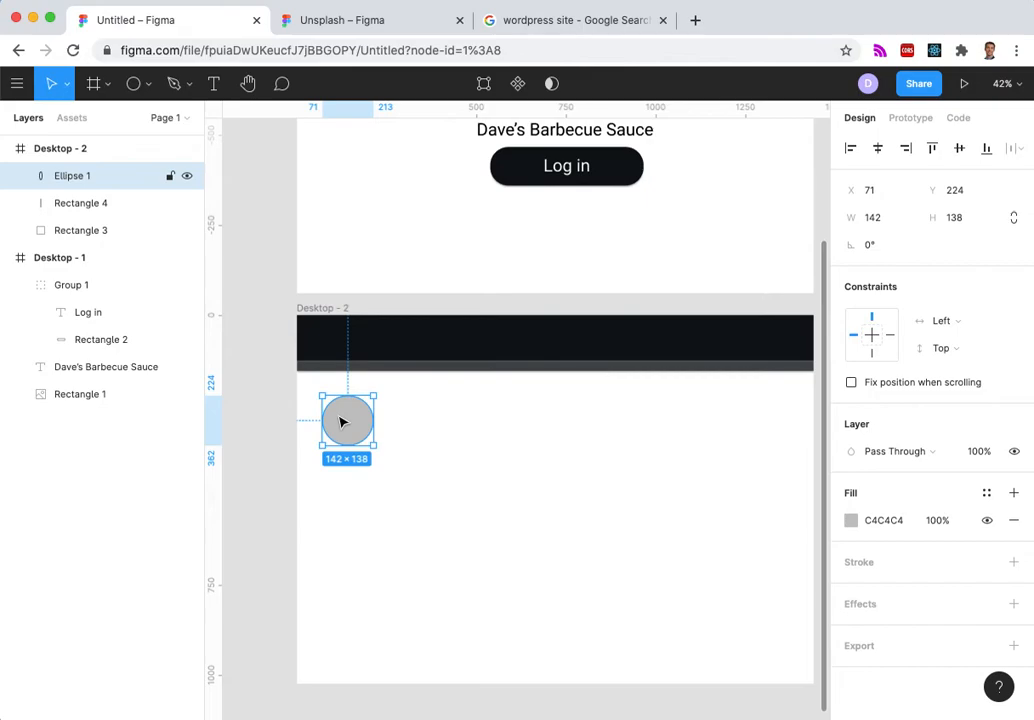
# Duplicate the circle three times straight down, at about Y 382, 540 and 713, to form a column of four.
pyautogui.moveTo(342, 422); pyautogui.dragTo(348, 545)
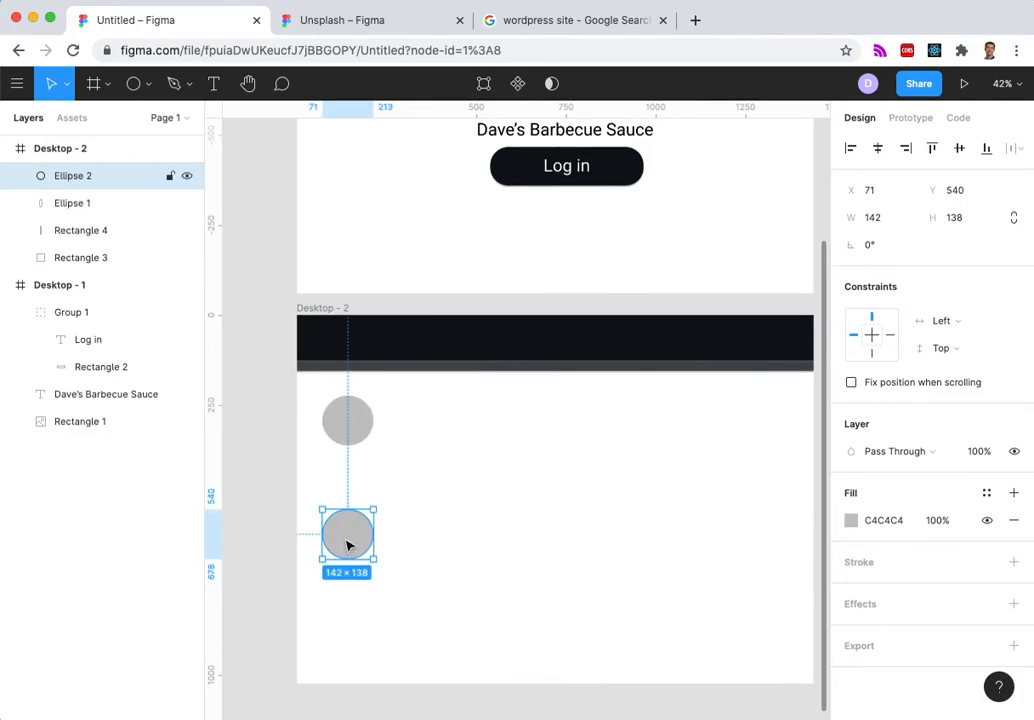
pyautogui.click(445, 485)
pyautogui.click(357, 436)
pyautogui.moveTo(357, 436); pyautogui.dragTo(358, 493)
pyautogui.click(357, 553)
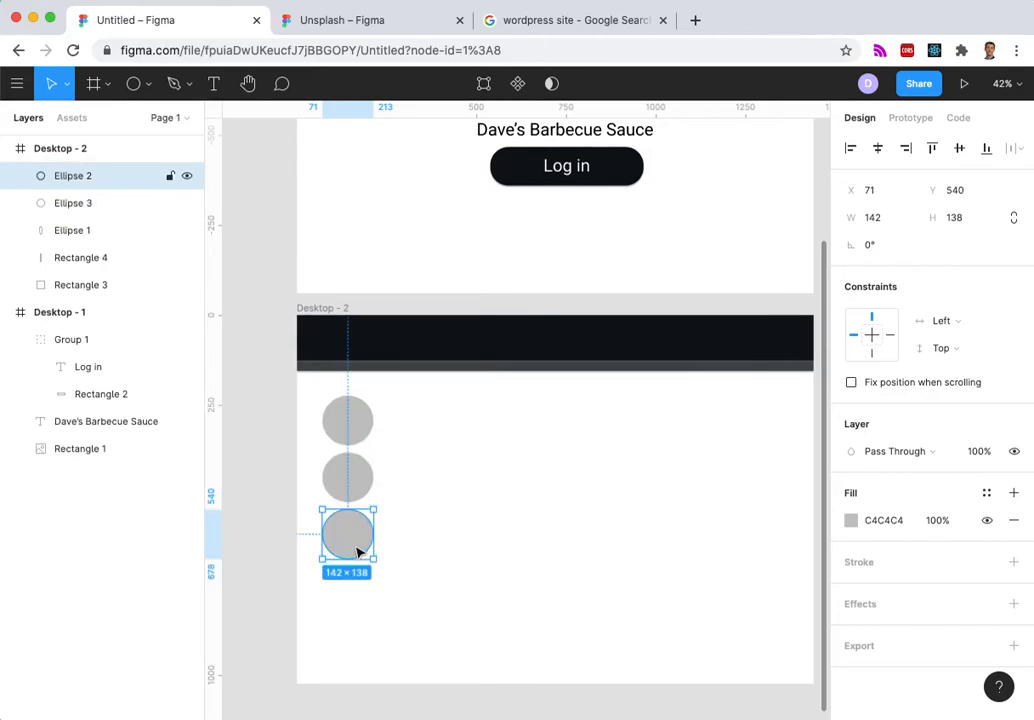
pyautogui.moveTo(353, 542); pyautogui.dragTo(356, 598)
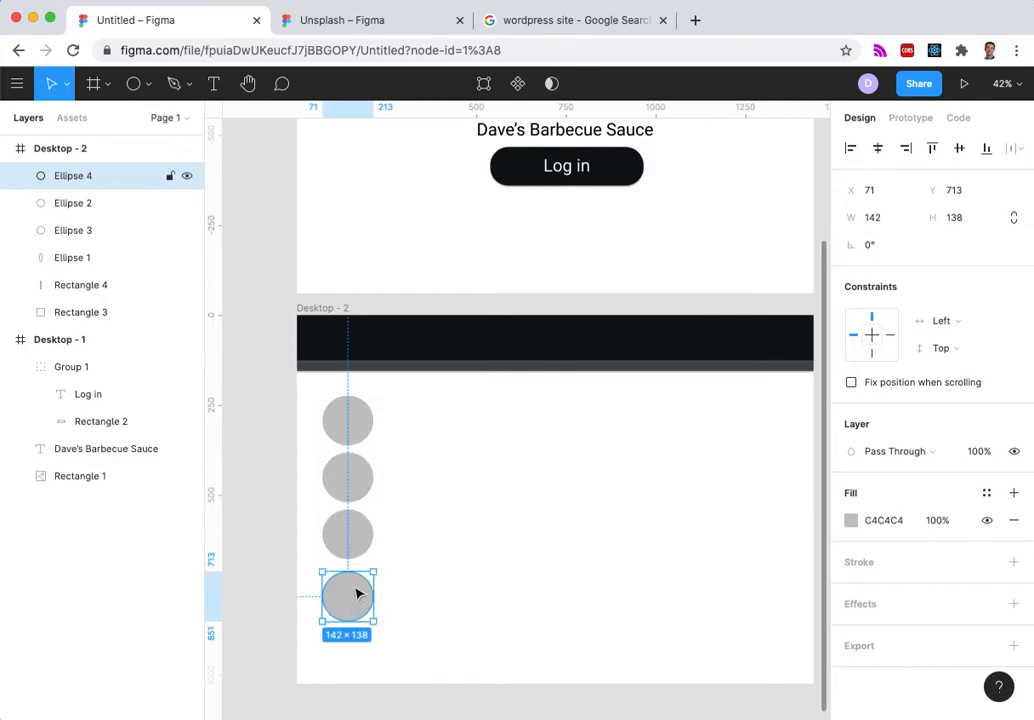
# Run the Unsplash plugin on the top circle and search its photos for "people".
pyautogui.click(338, 426)
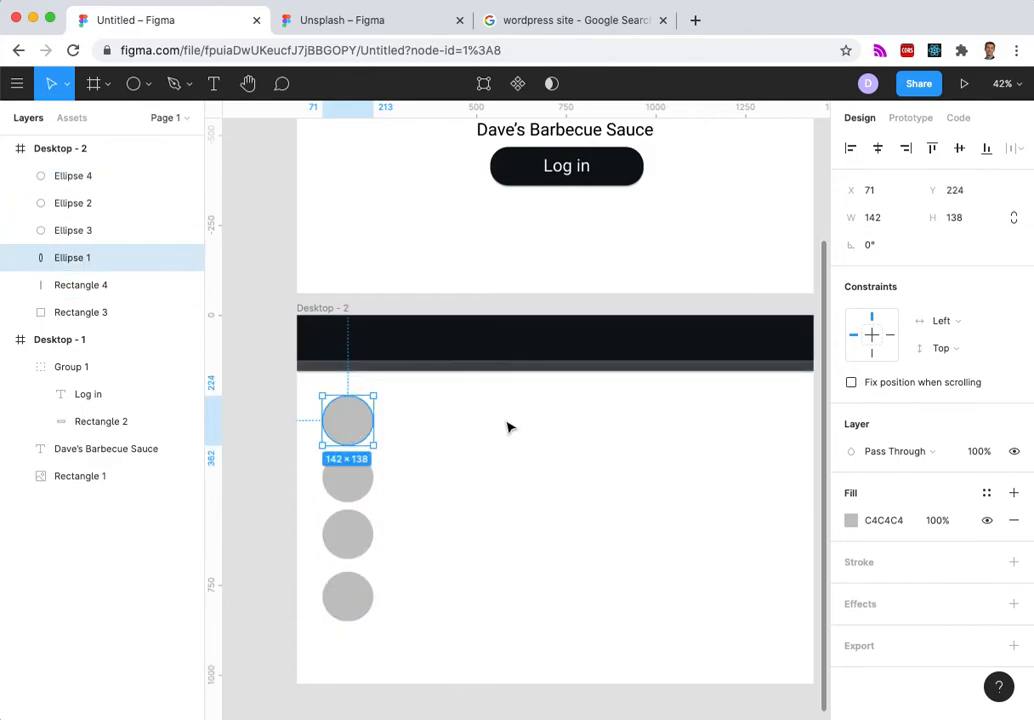
pyautogui.rightClick(362, 423)
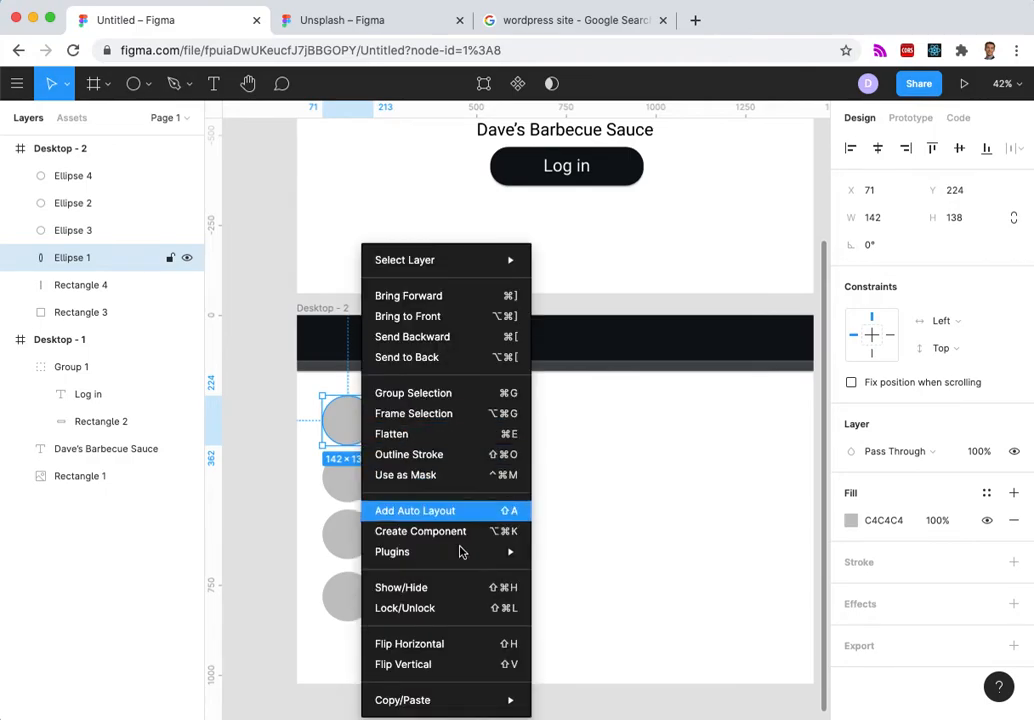
pyautogui.moveTo(468, 558)
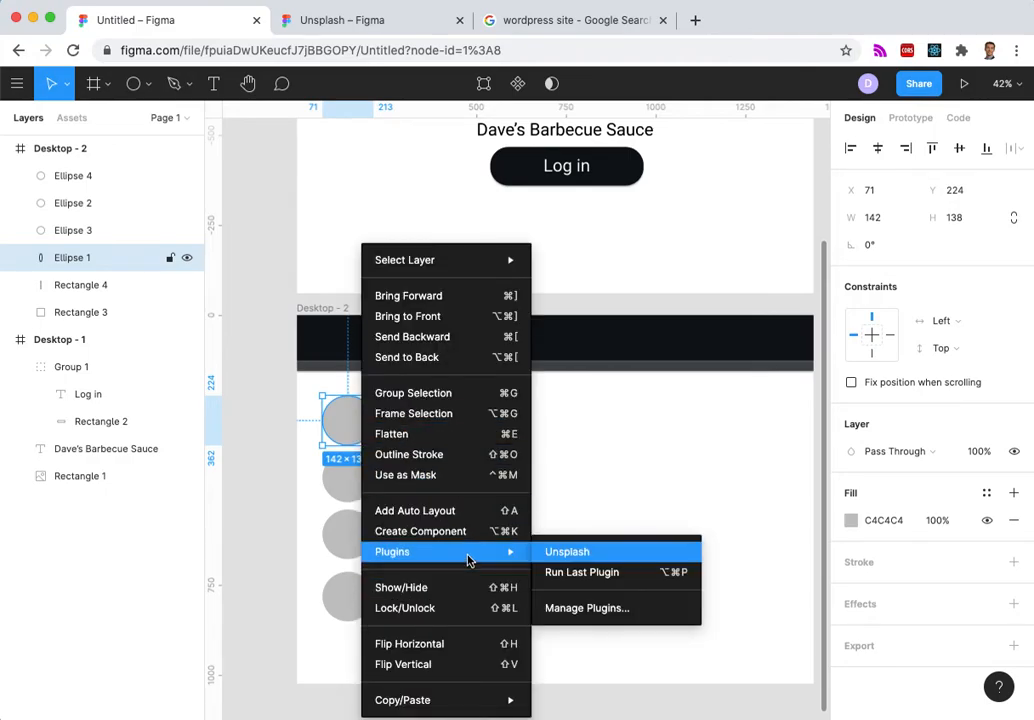
pyautogui.click(589, 555)
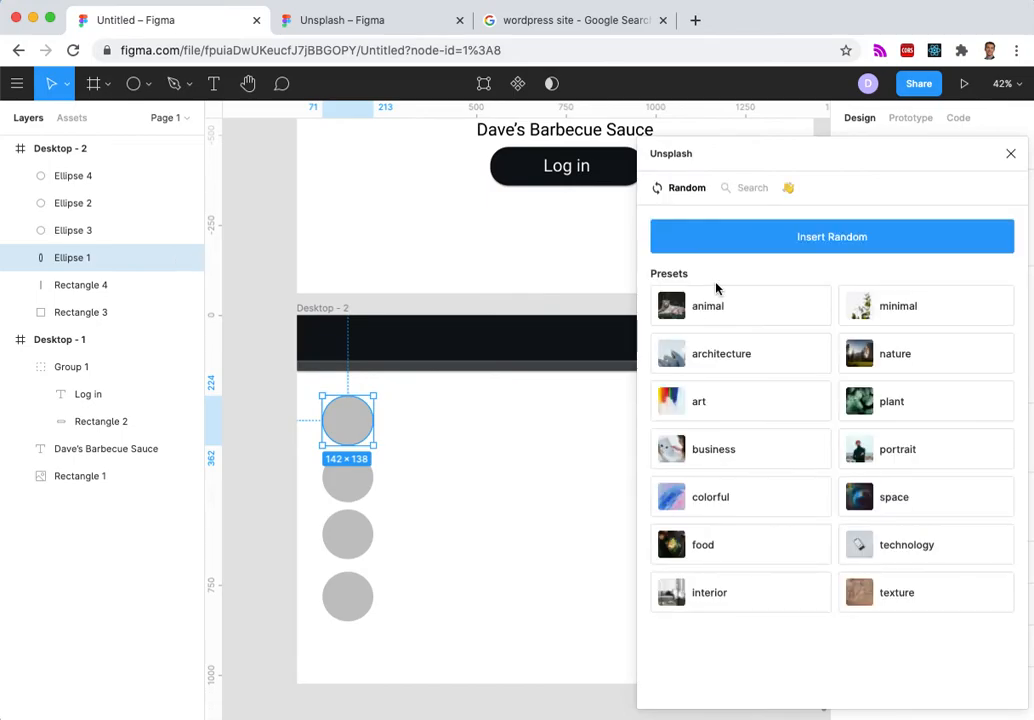
pyautogui.click(739, 190)
pyautogui.click(672, 240)
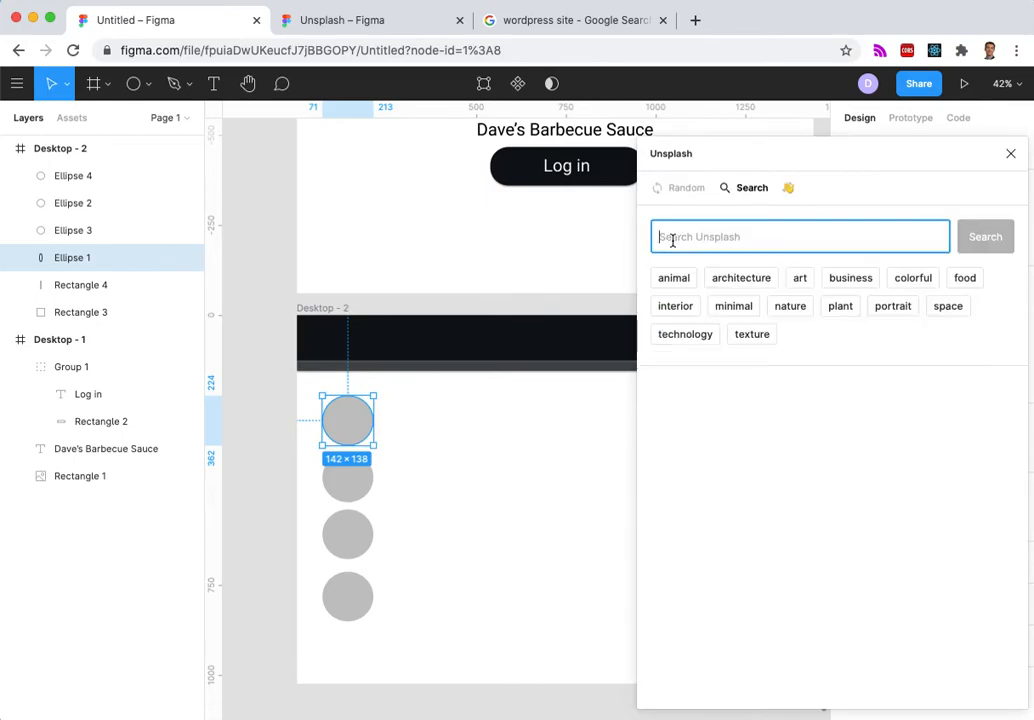
pyautogui.write('people')
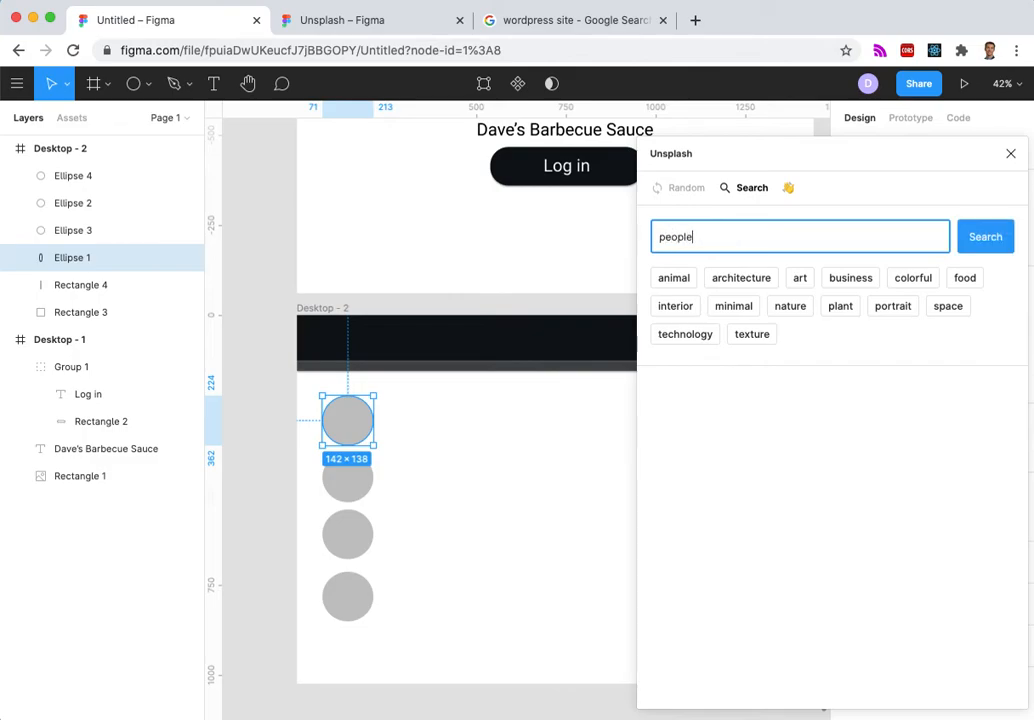
pyautogui.press('Return')
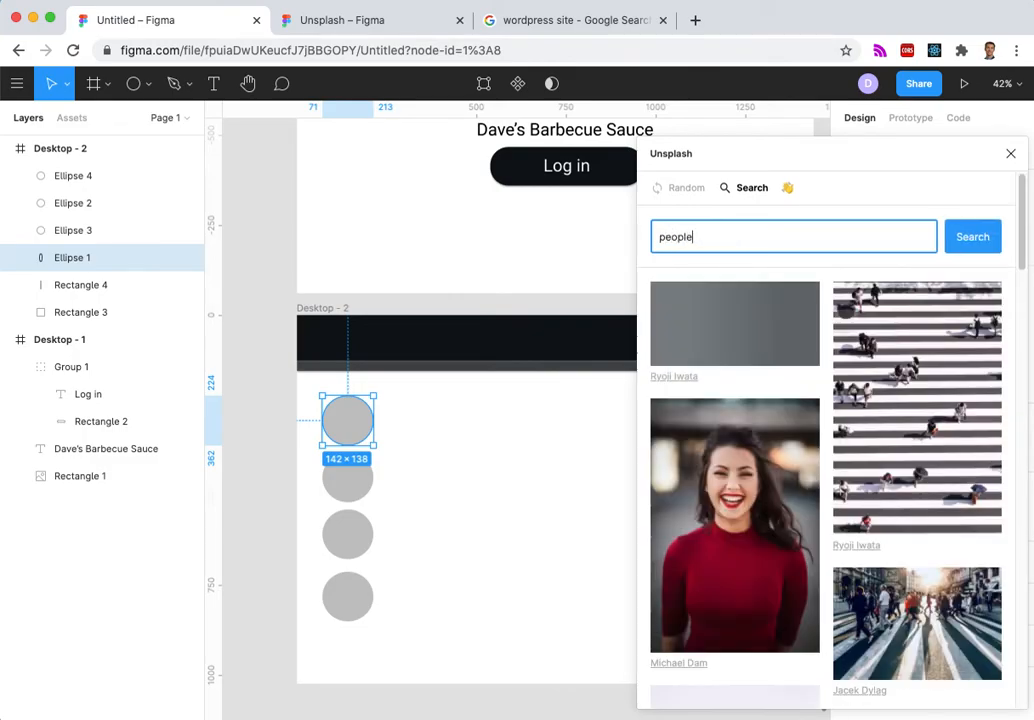
pyautogui.scroll(-5, 869, 481)
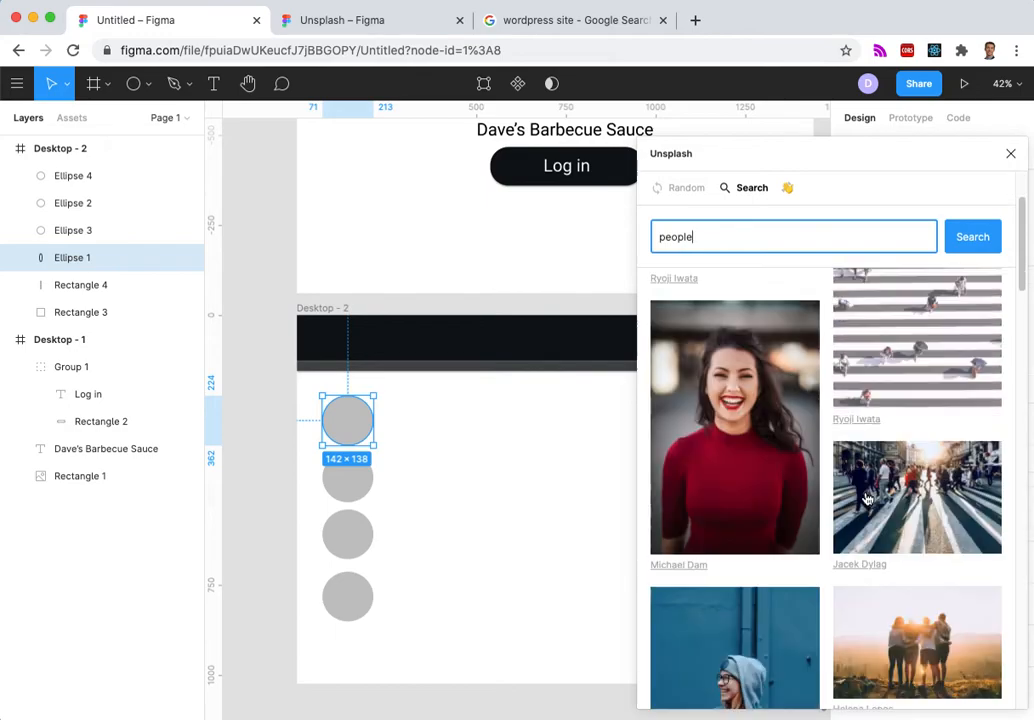
pyautogui.scroll(5, 864, 500)
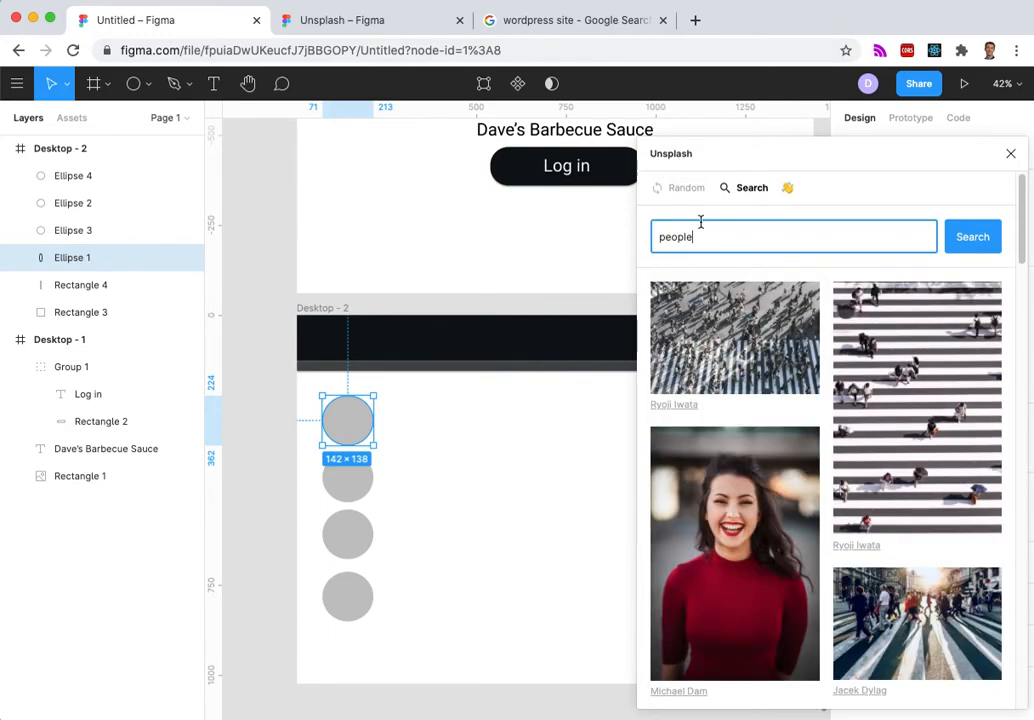
# Search Unsplash for "person" and fill the top circle with the portrait of the red-haired woman by the water.
pyautogui.moveTo(699, 222); pyautogui.dragTo(510, 215)
pyautogui.write('p')
pyautogui.press('Return')
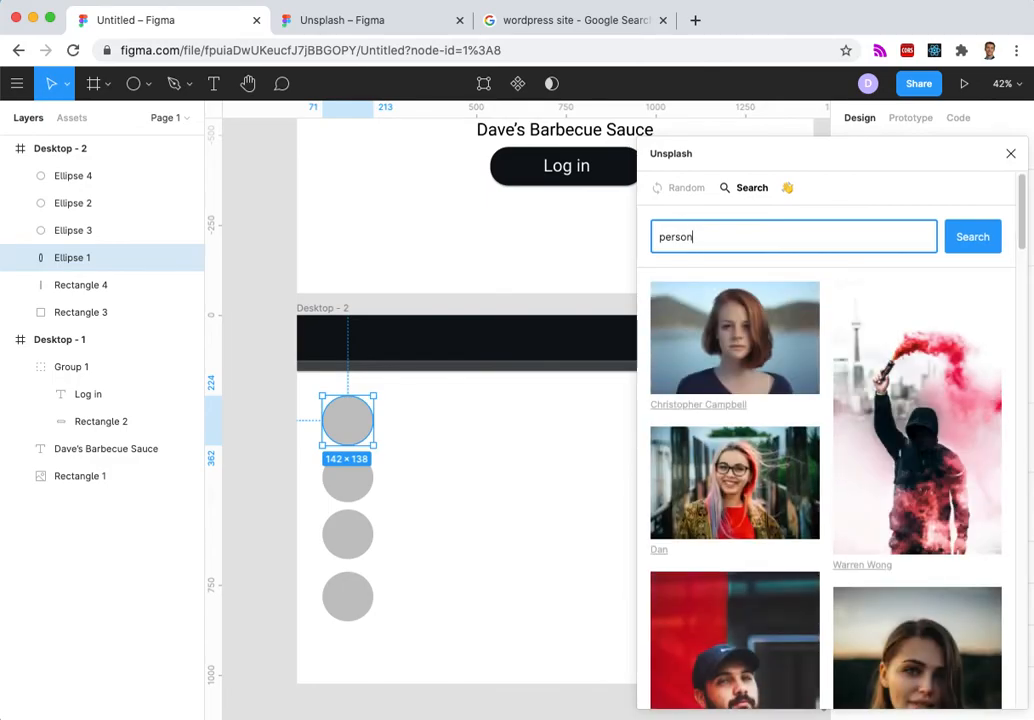
pyautogui.click(758, 339)
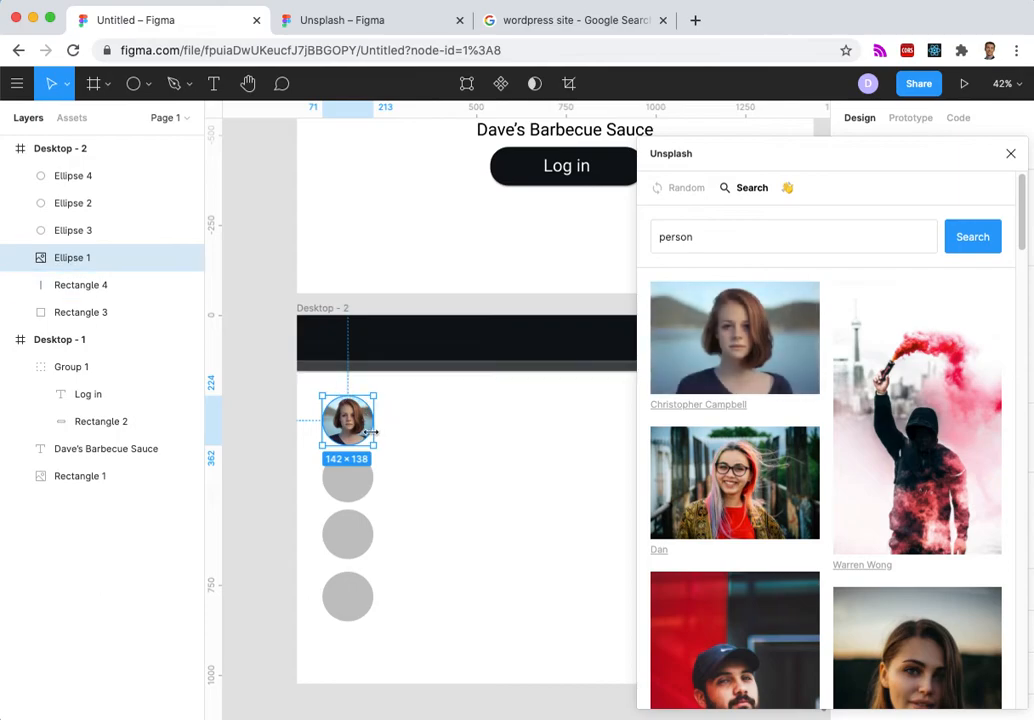
# Fill the second circle with the photo of the pink-haired woman in glasses and the third with the black-and-white portrait of a bearded man.
pyautogui.click(358, 495)
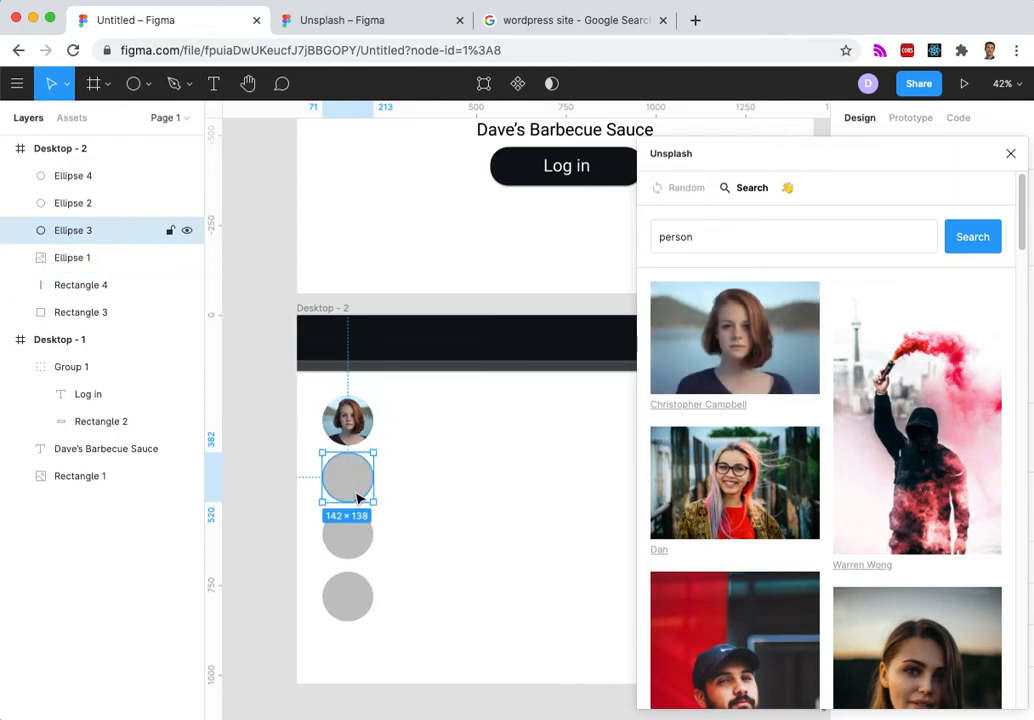
pyautogui.click(747, 519)
pyautogui.click(360, 547)
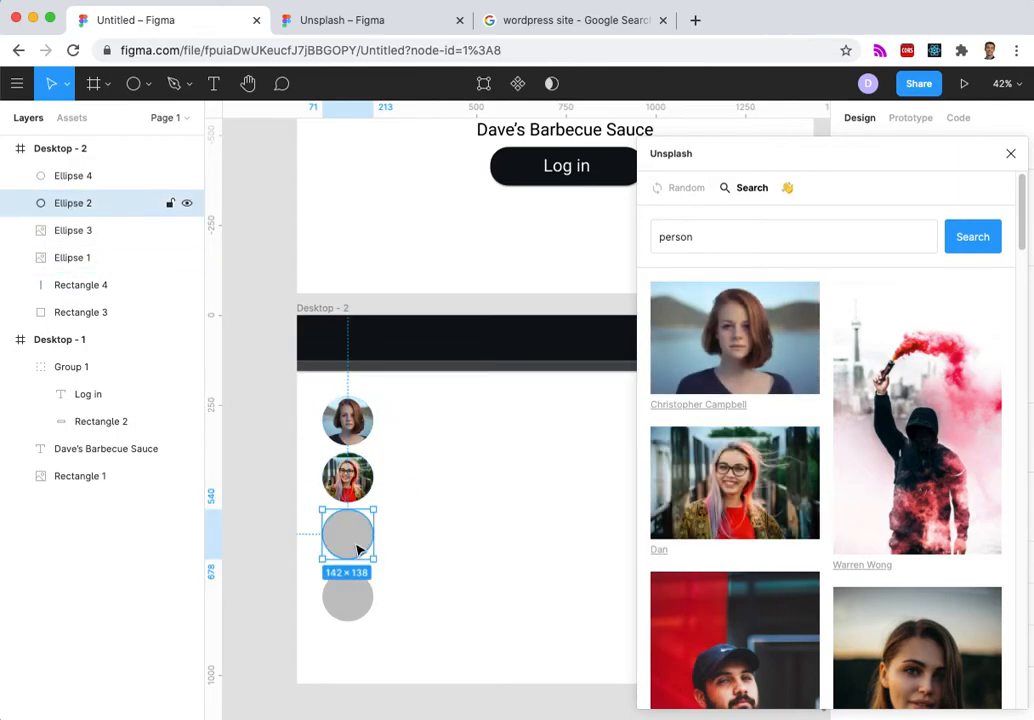
pyautogui.scroll(-5, 810, 554)
pyautogui.click(750, 438)
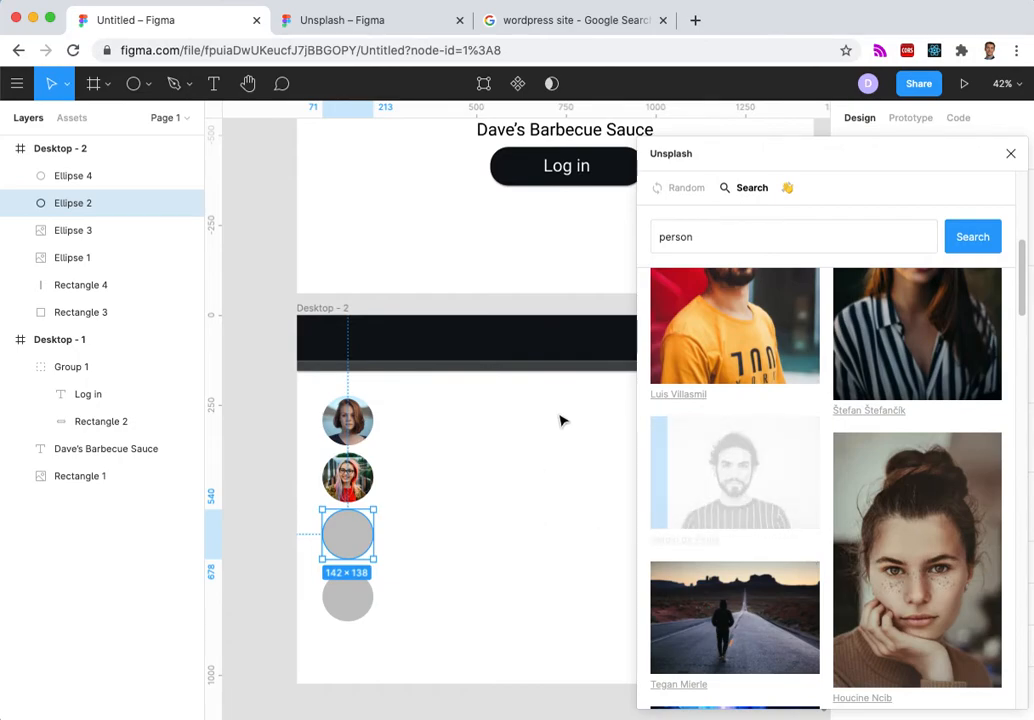
# Fill the bottom circle with the photo of the man in a cap and yellow shirt, and close the Unsplash plugin.
pyautogui.click(347, 598)
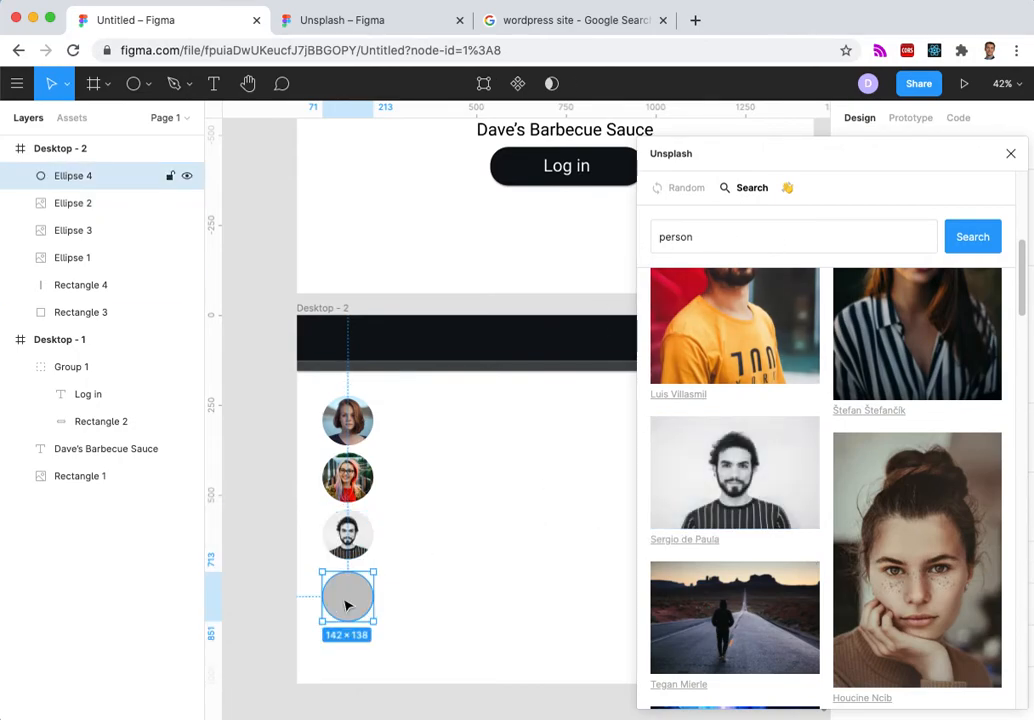
pyautogui.scroll(2, 737, 606)
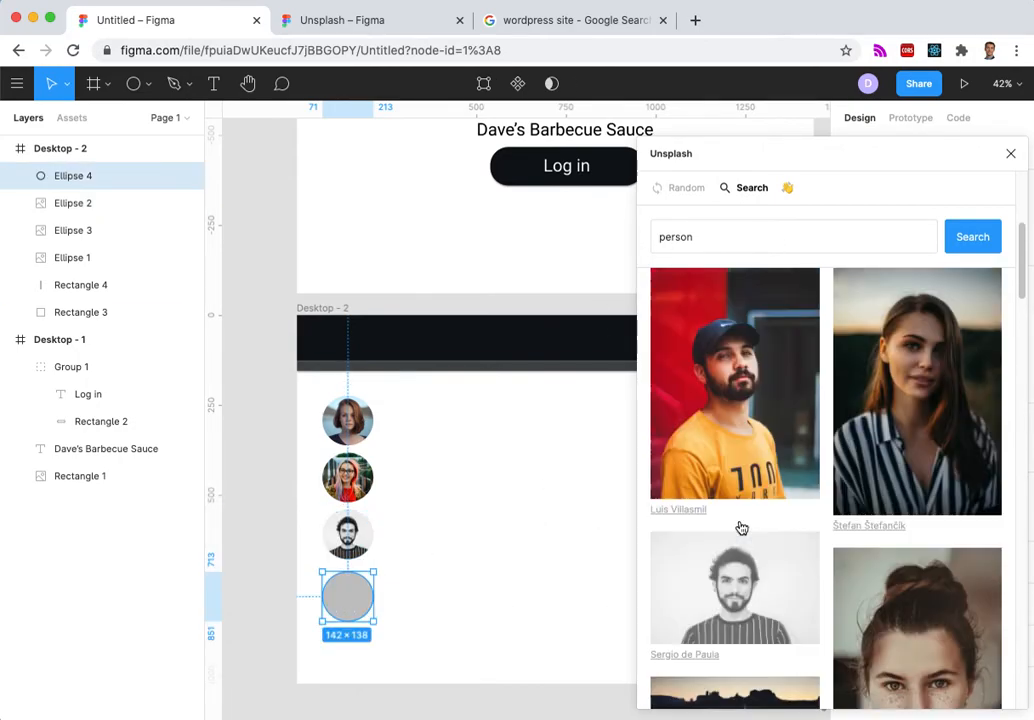
pyautogui.click(755, 415)
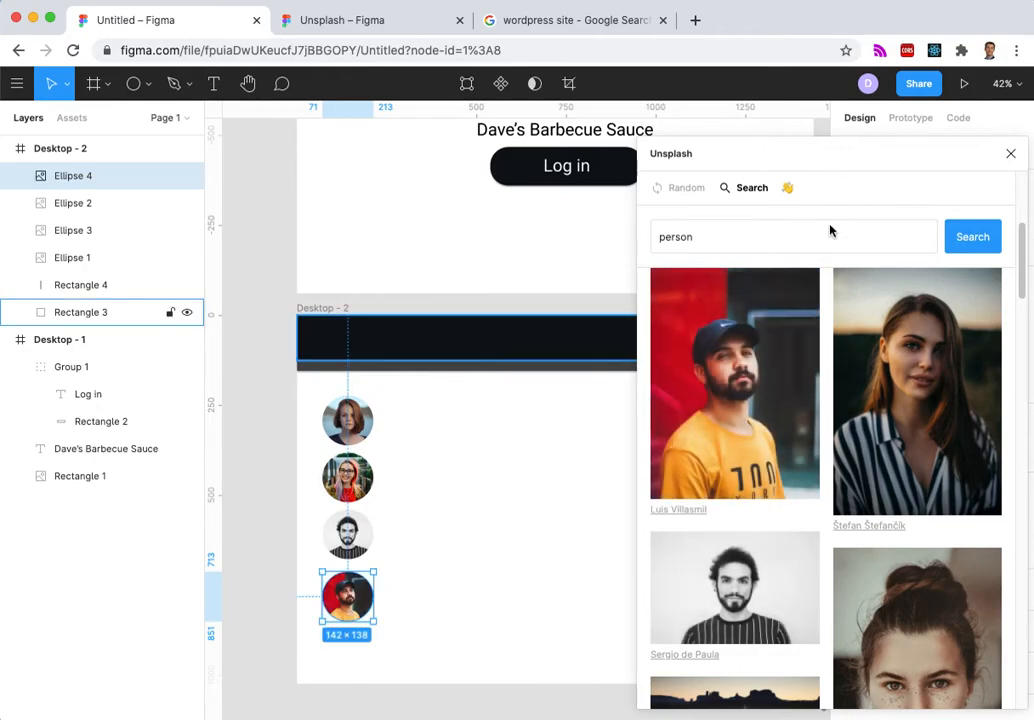
pyautogui.click(1010, 154)
pyautogui.click(501, 438)
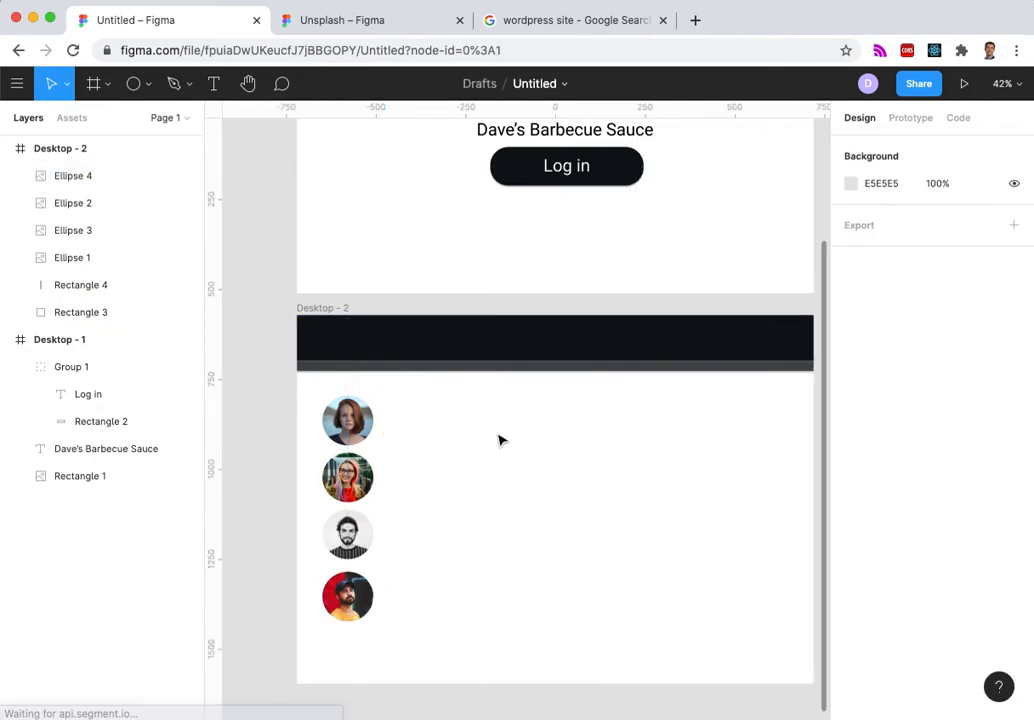
# Add the text "Pit Master Pitts" beside the third portrait on the Desktop - 2 frame.
pyautogui.click(213, 83)
pyautogui.moveTo(398, 521); pyautogui.dragTo(523, 548)
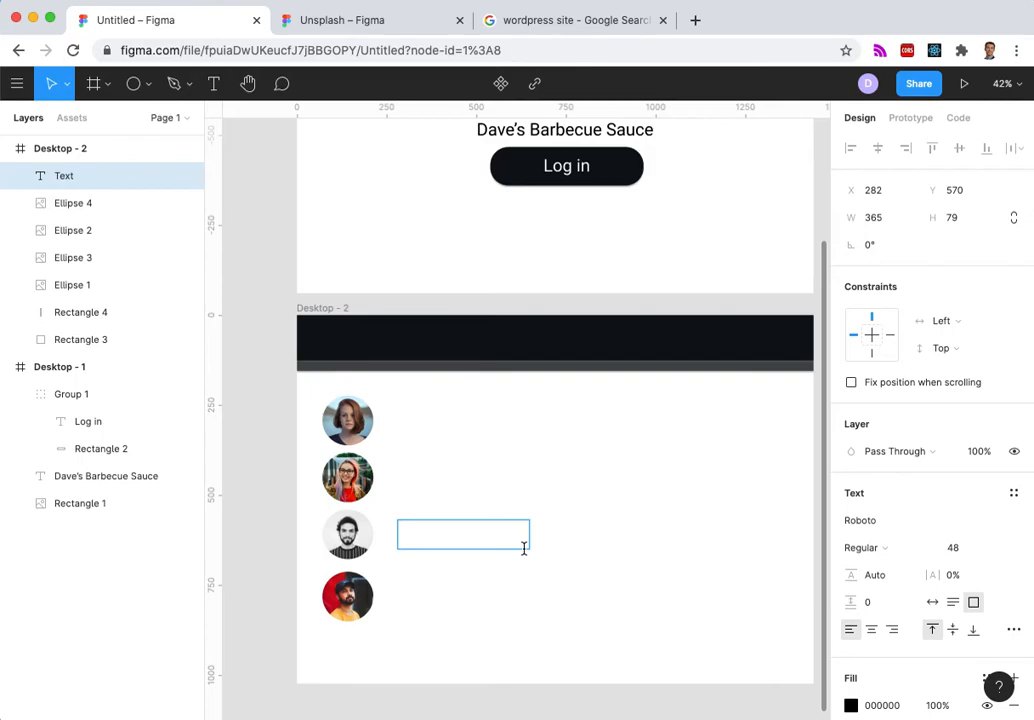
pyautogui.write('Pit Master')
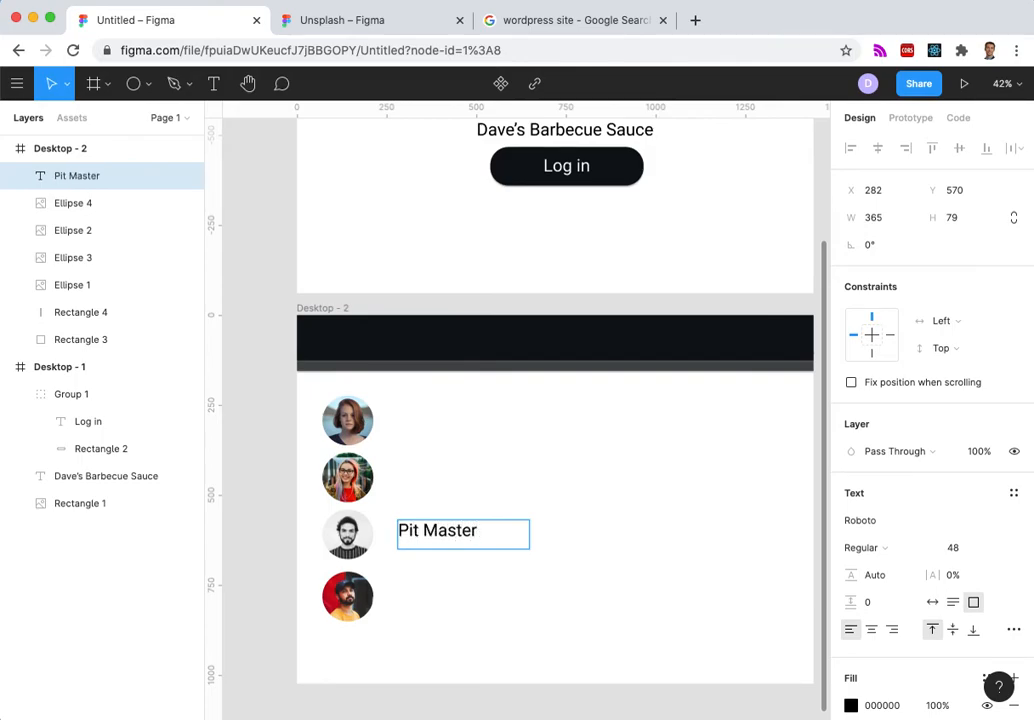
pyautogui.write(' Pittsbu')
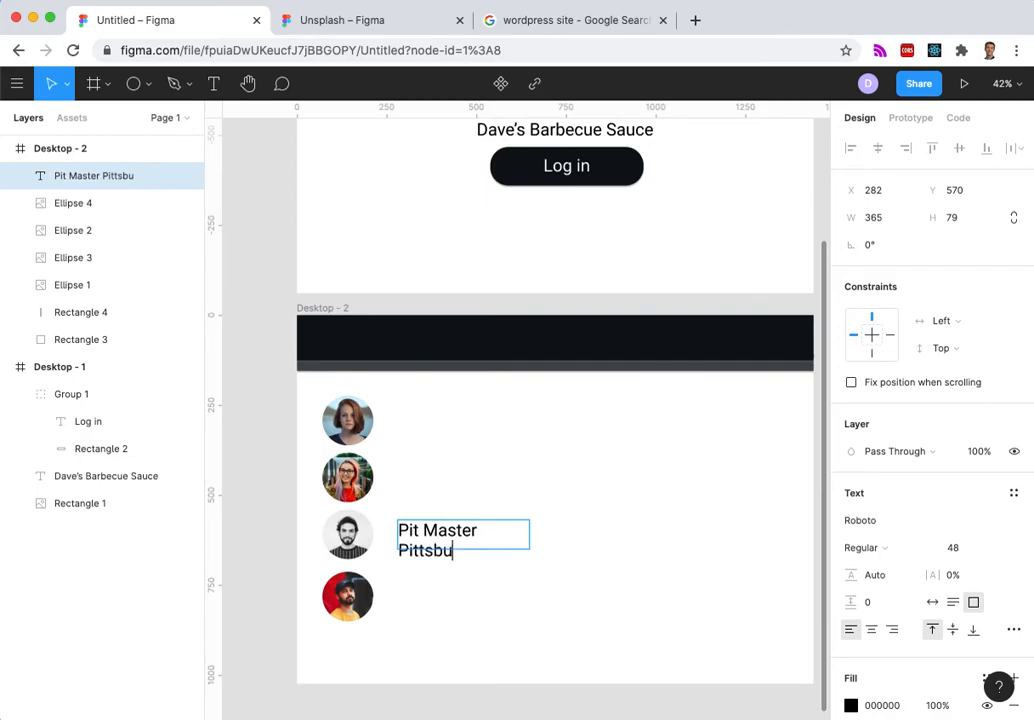
pyautogui.press('BackSpace')
pyautogui.press('BackSpace')
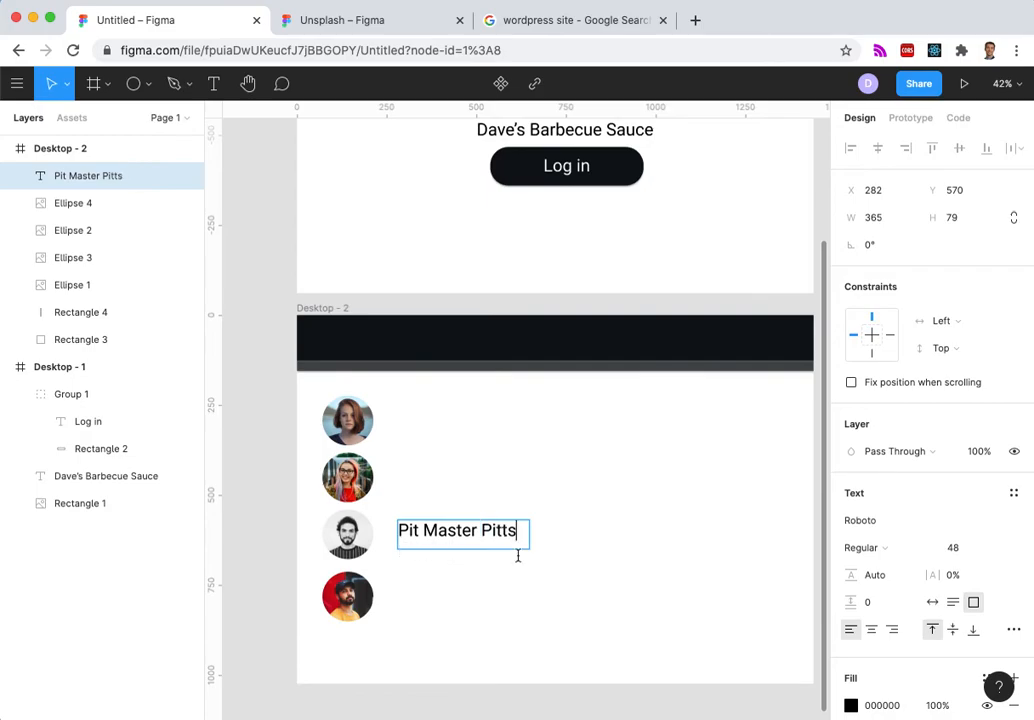
pyautogui.press('Escape')
pyautogui.press('Escape')
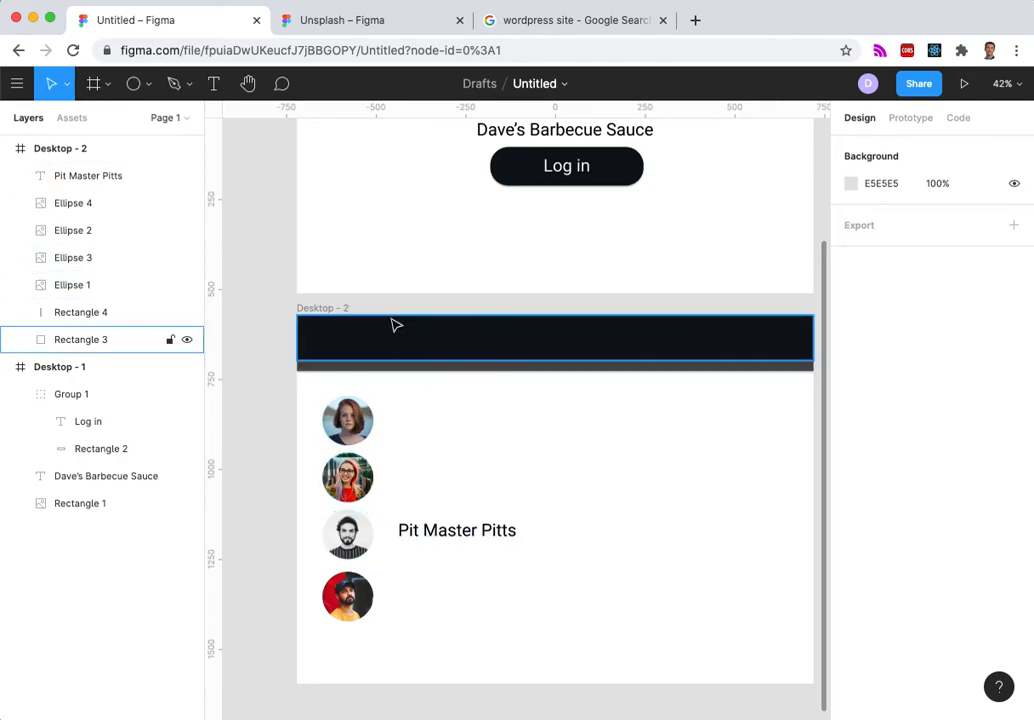
# Examine the layouts of the home page frame and the people list frame.
pyautogui.scroll(1, 395, 325)
pyautogui.scroll(5, 554, 328)
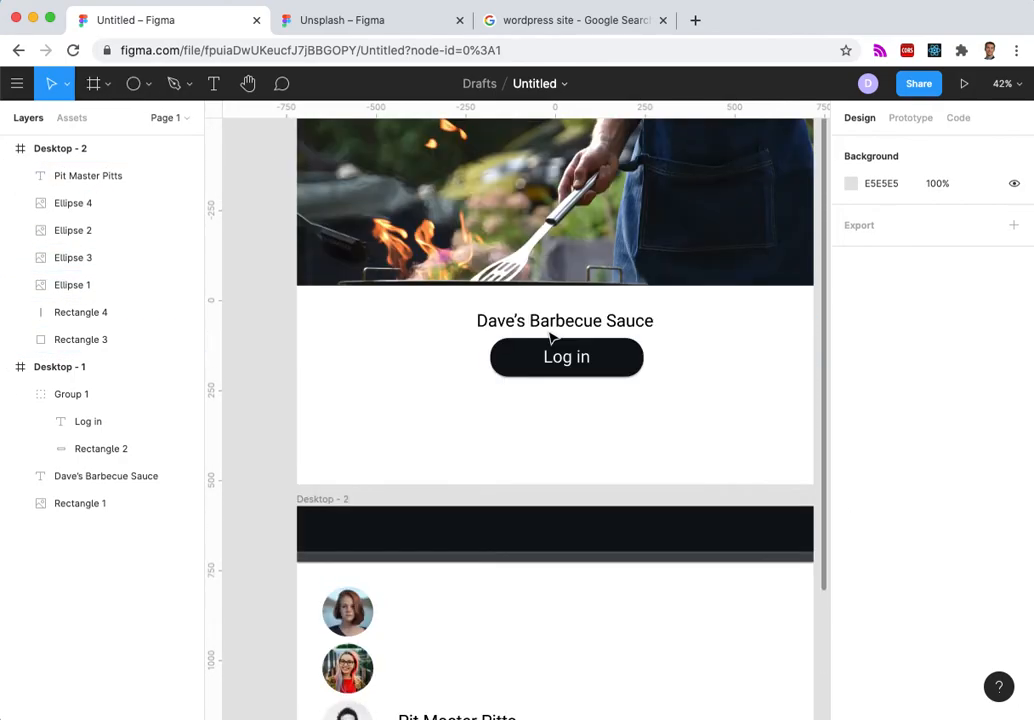
pyautogui.scroll(-1, 551, 338)
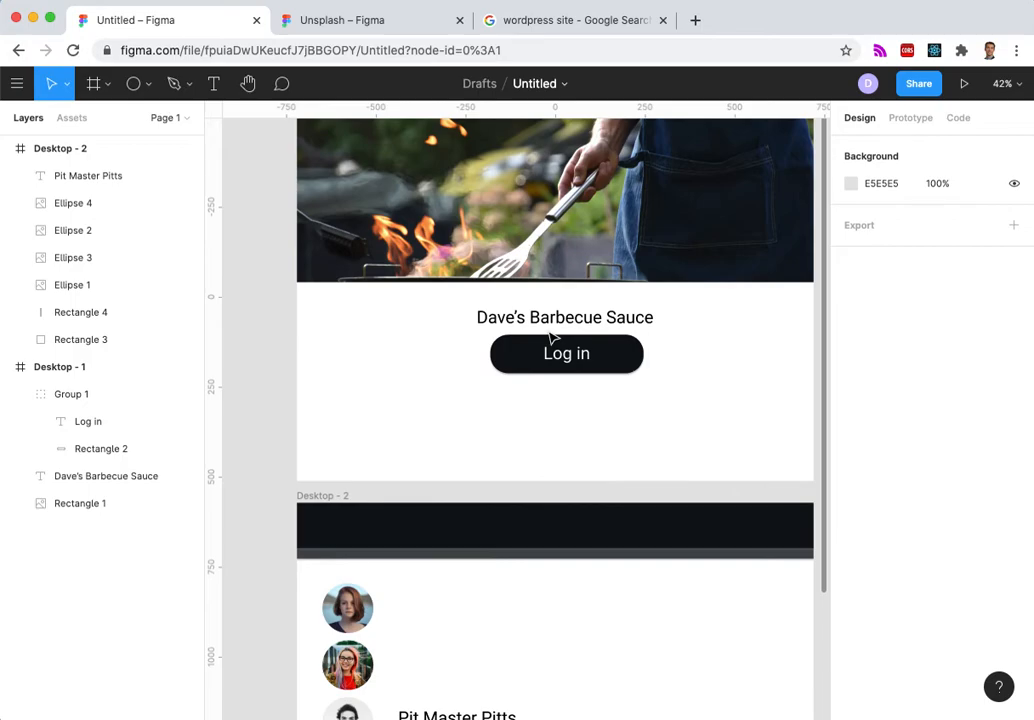
pyautogui.scroll(-6, 553, 338)
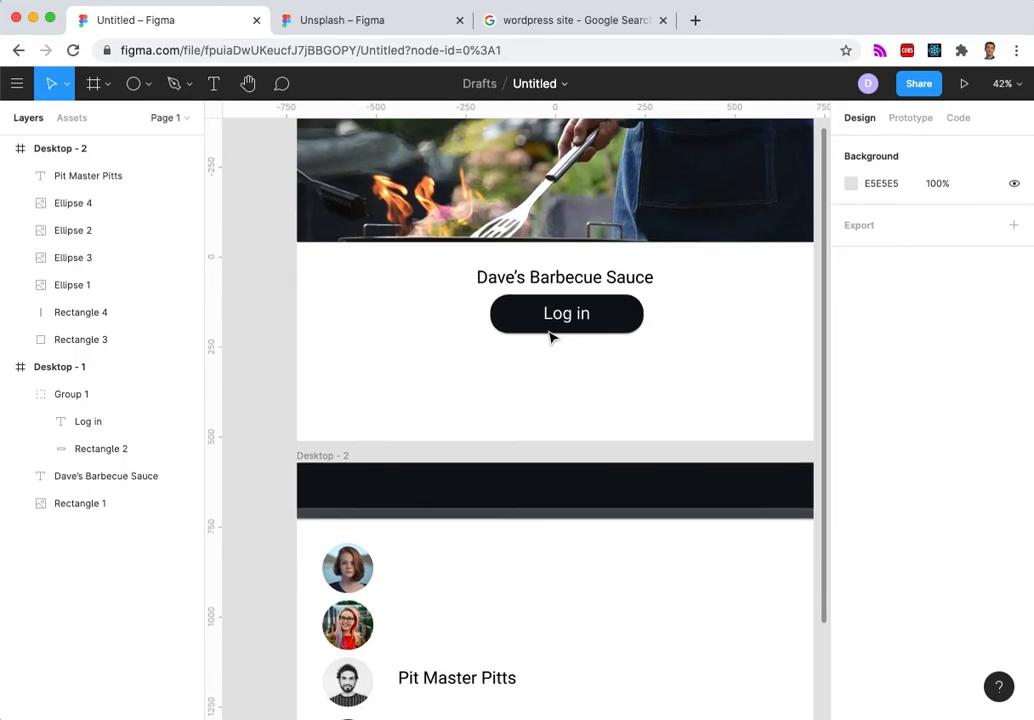
pyautogui.scroll(-2, 551, 338)
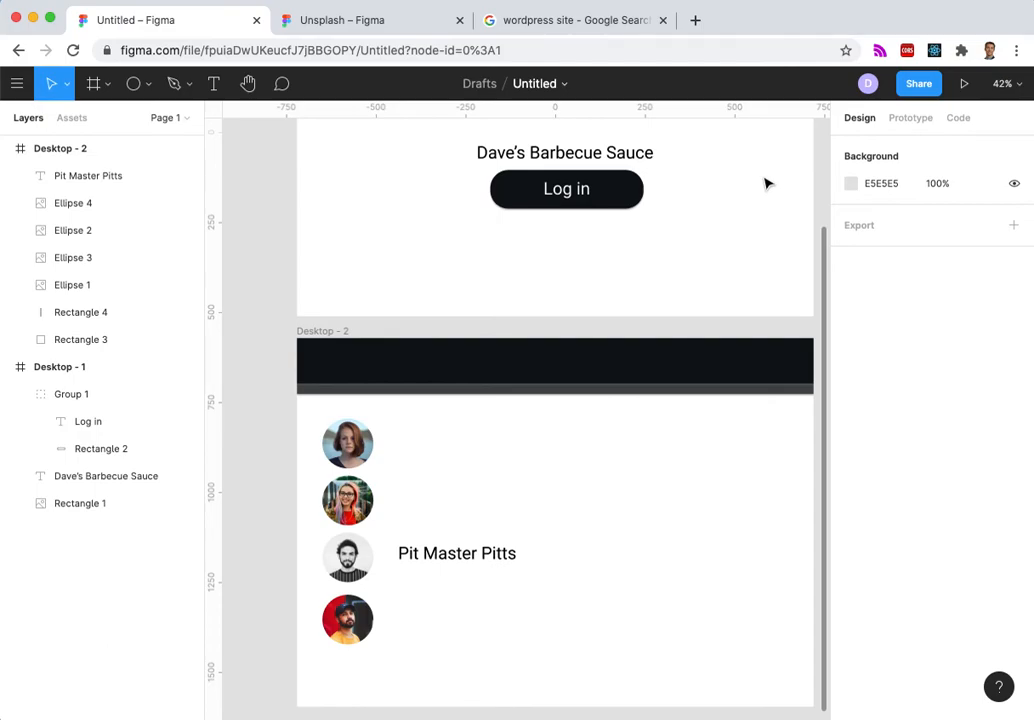
pyautogui.scroll(3, 767, 183)
pyautogui.scroll(1, 595, 365)
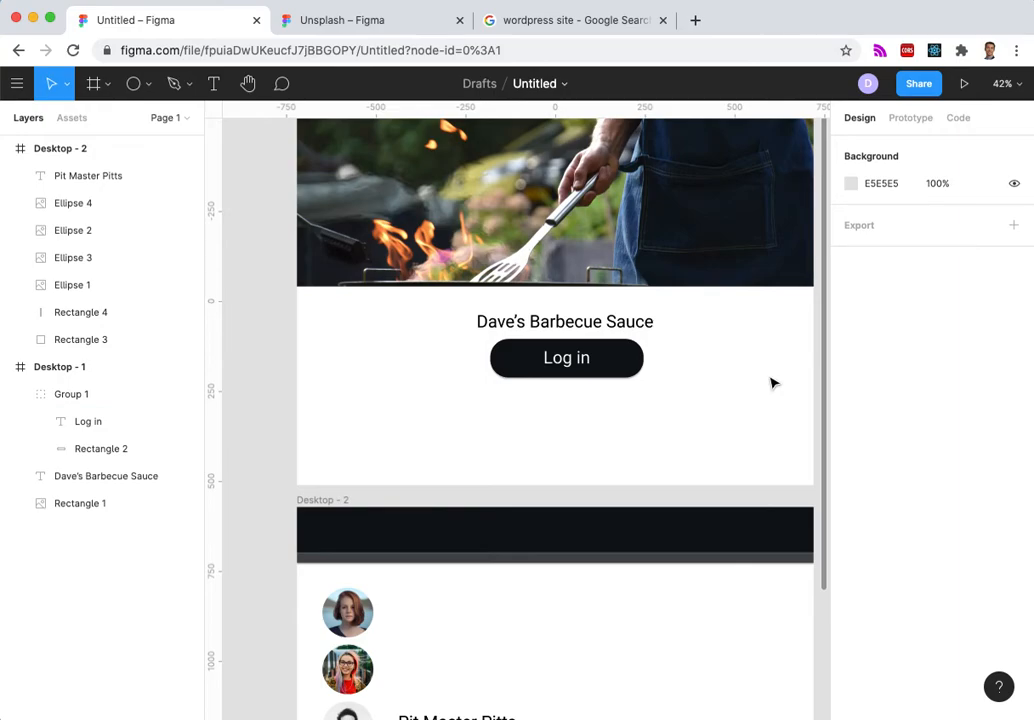
pyautogui.scroll(1, 772, 383)
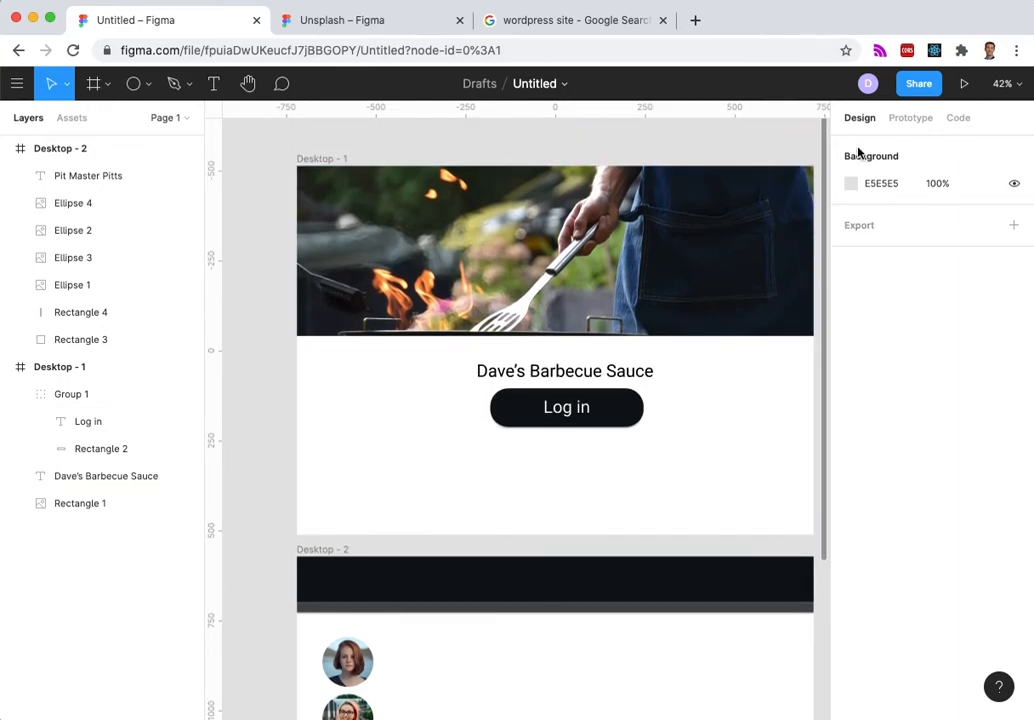
# Give the Log in button group on the Desktop - 1 frame a prototype interaction triggered On Click.
pyautogui.click(908, 120)
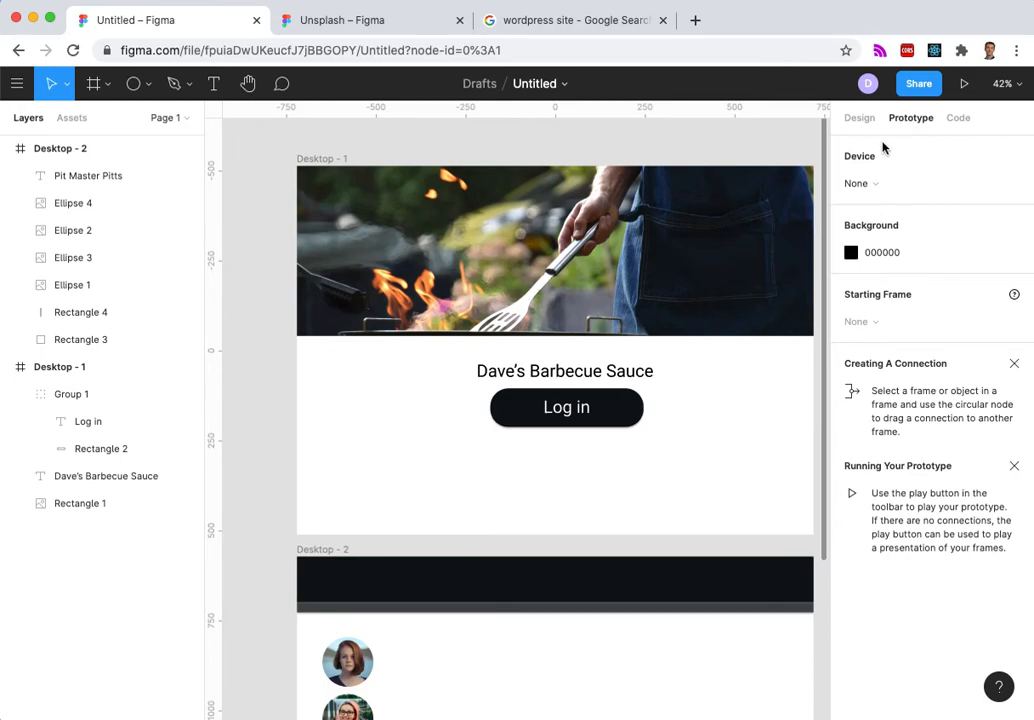
pyautogui.click(624, 411)
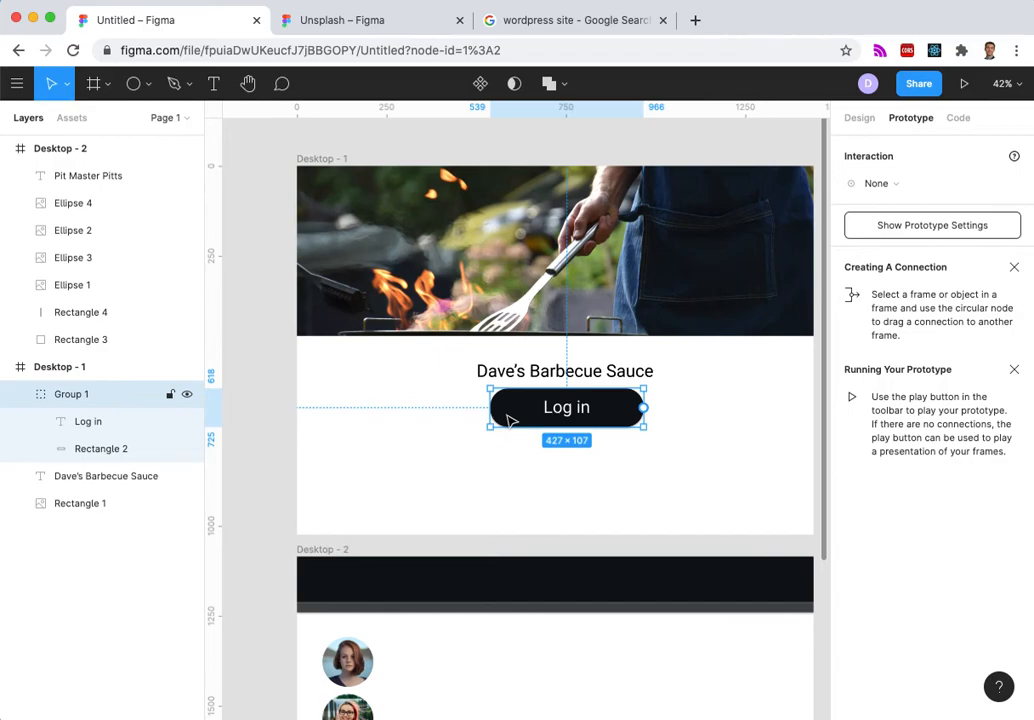
pyautogui.click(607, 460)
pyautogui.click(612, 408)
pyautogui.click(880, 186)
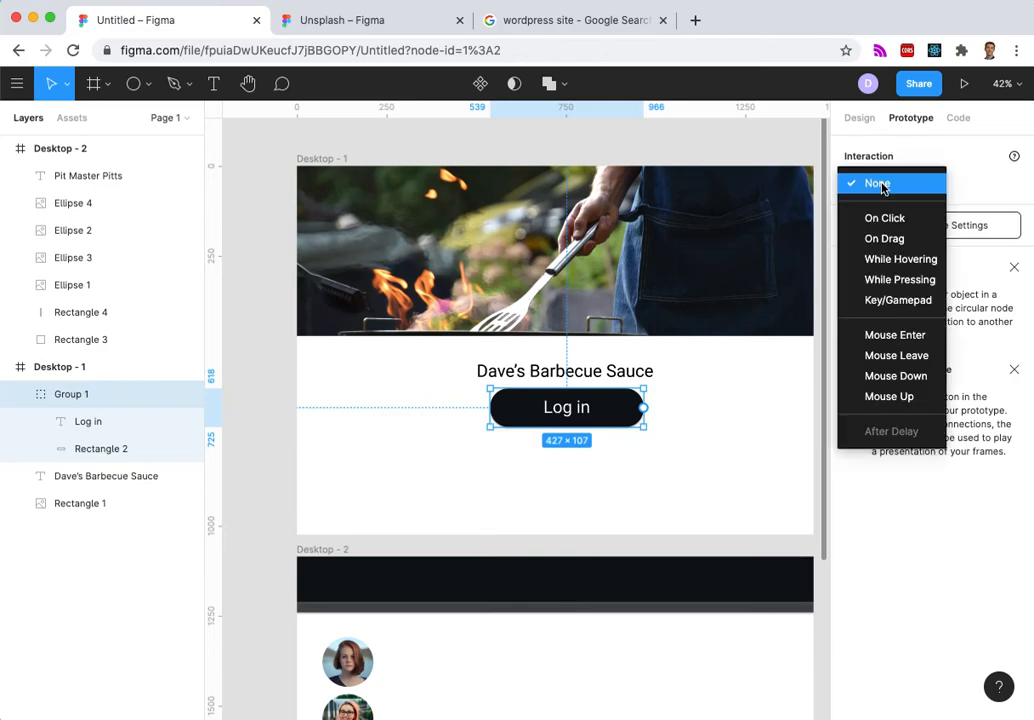
pyautogui.click(889, 217)
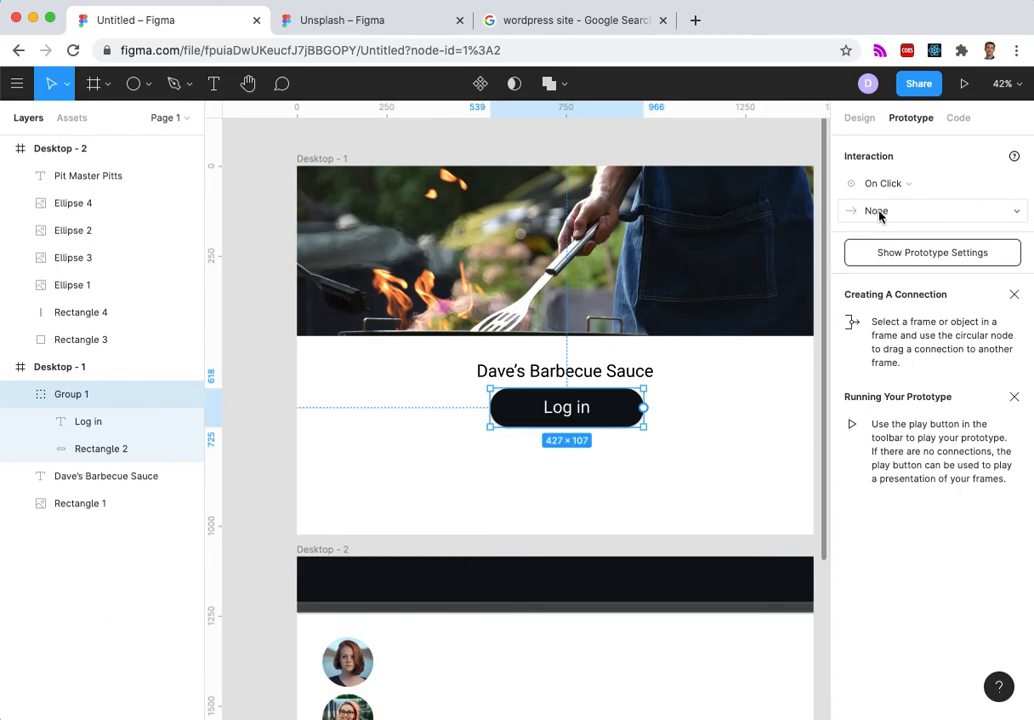
# Set the Log in button's interaction to Navigate To the Desktop - 2 frame.
pyautogui.click(880, 214)
pyautogui.click(884, 245)
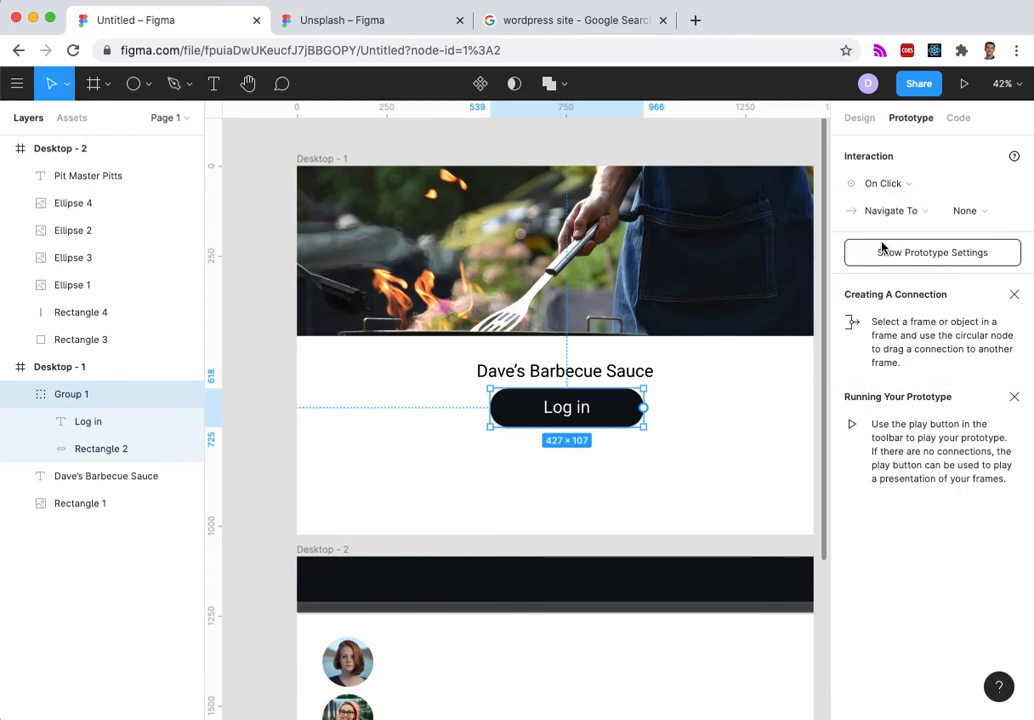
pyautogui.click(977, 212)
pyautogui.click(918, 209)
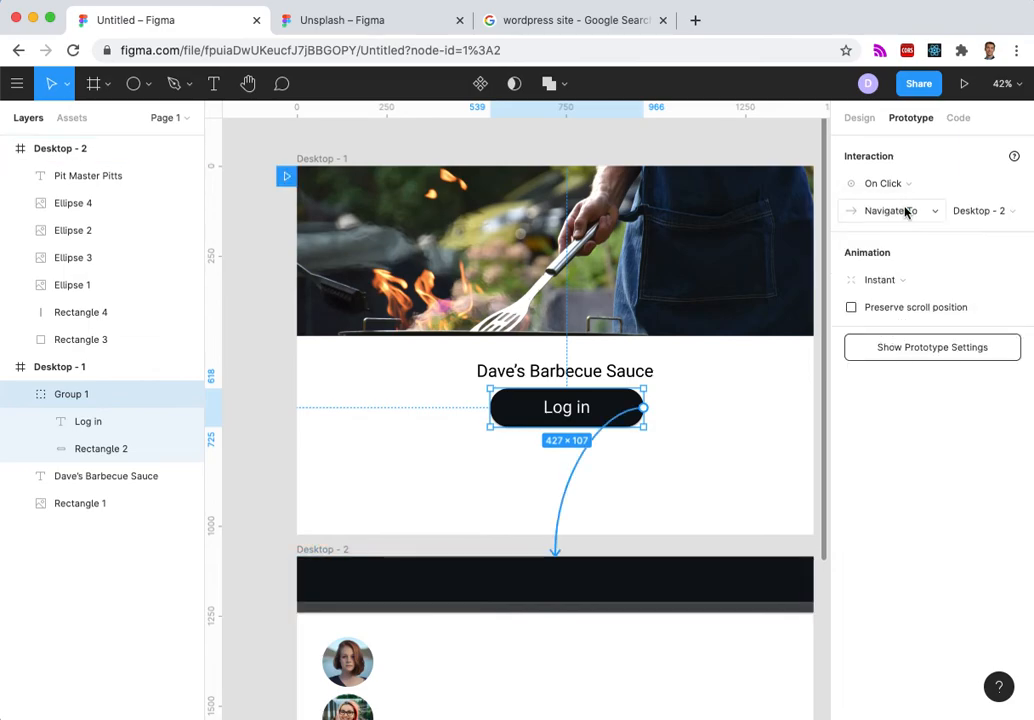
# Present the prototype, look over the home page, and follow its Log in button to view the people page.
pyautogui.scroll(-2, 708, 507)
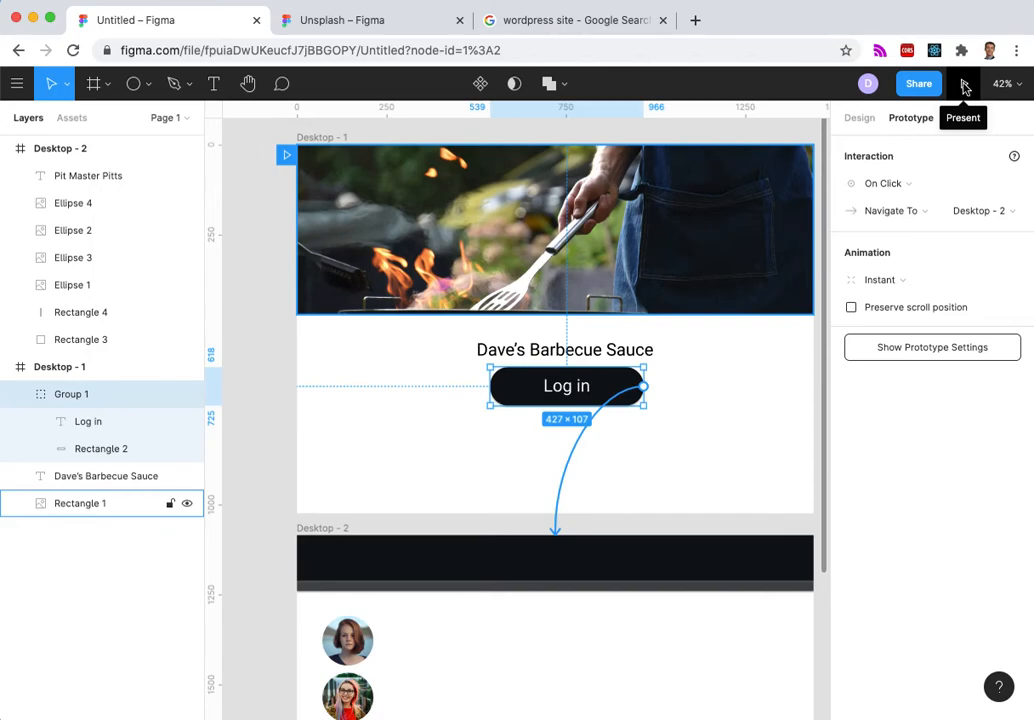
pyautogui.click(963, 87)
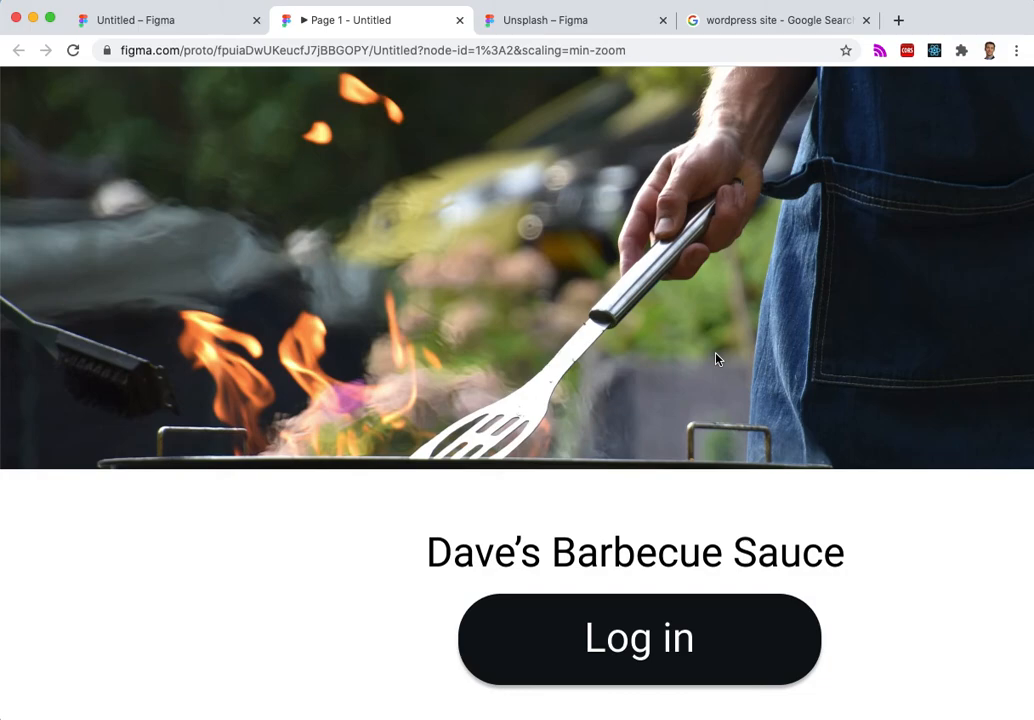
pyautogui.scroll(-3, 677, 491)
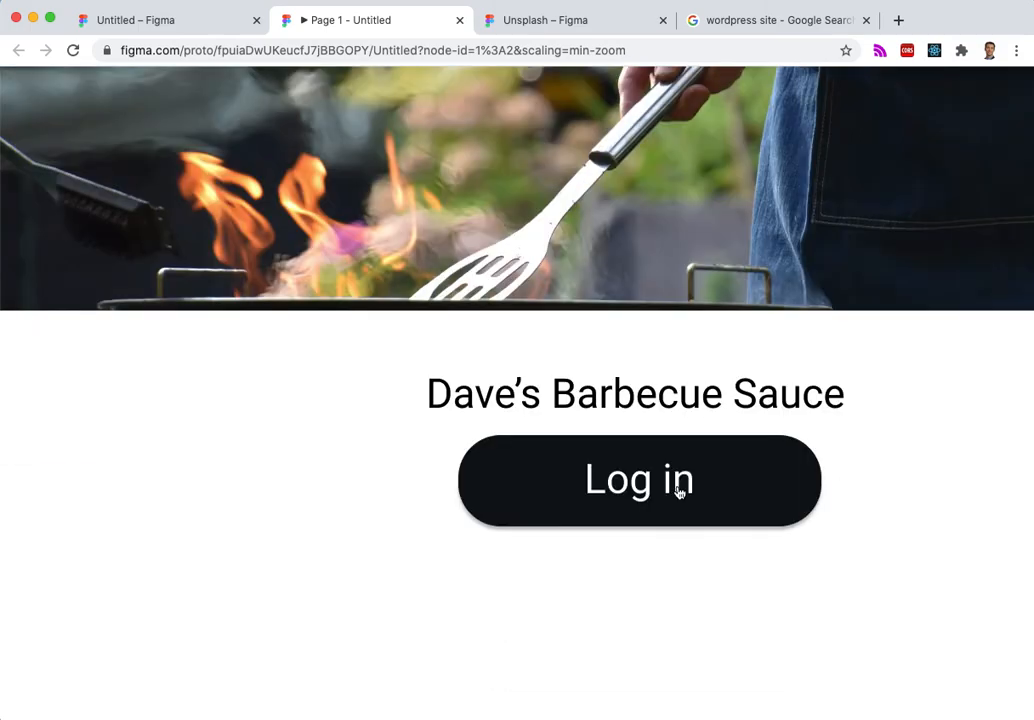
pyautogui.scroll(3, 676, 482)
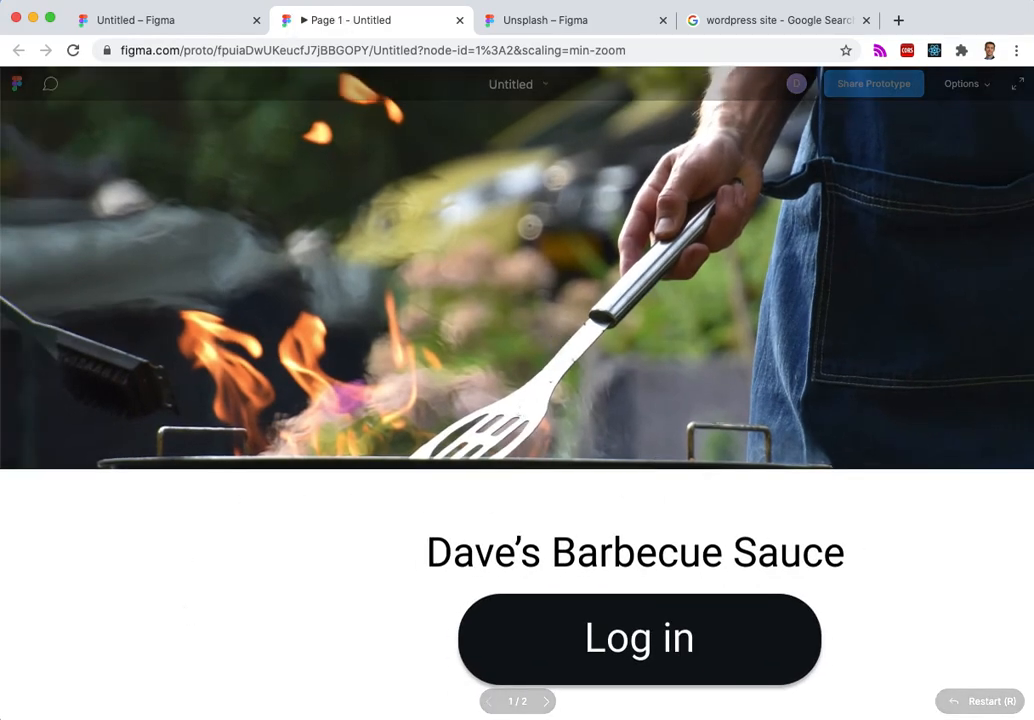
pyautogui.scroll(-3, 512, 554)
pyautogui.scroll(3, 515, 565)
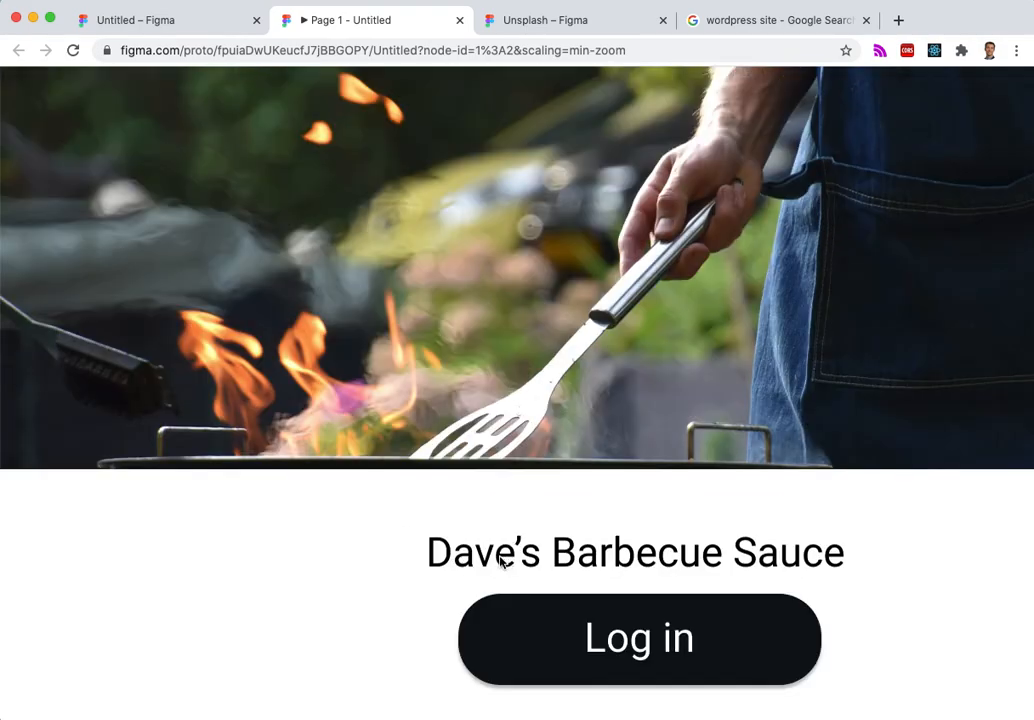
pyautogui.click(620, 648)
pyautogui.scroll(-2, 377, 560)
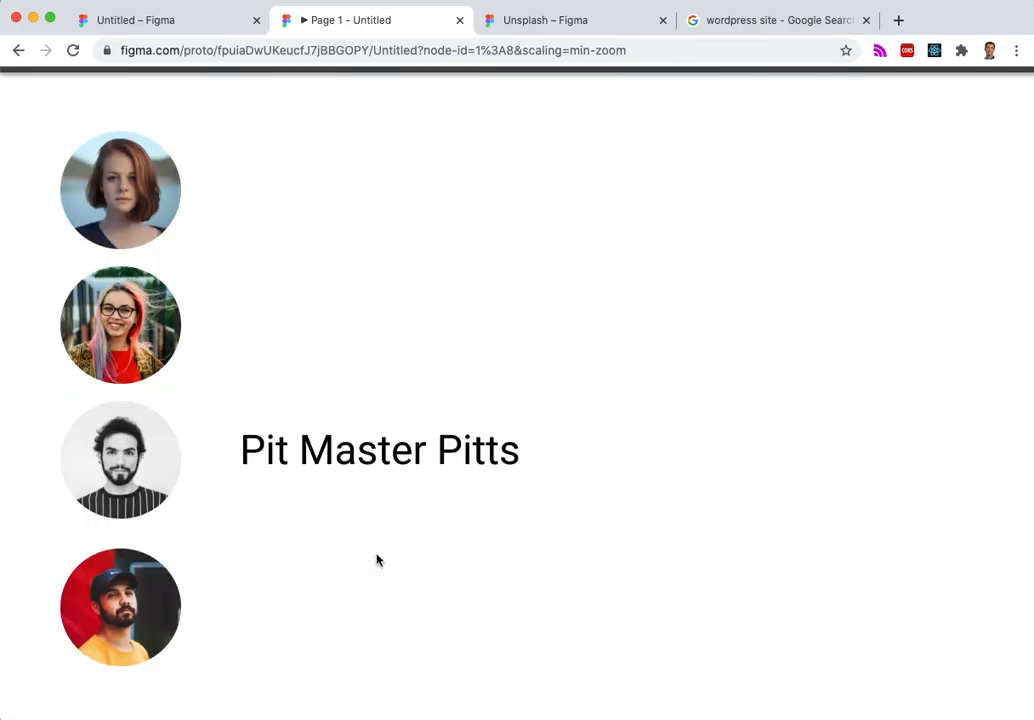
pyautogui.scroll(2, 377, 561)
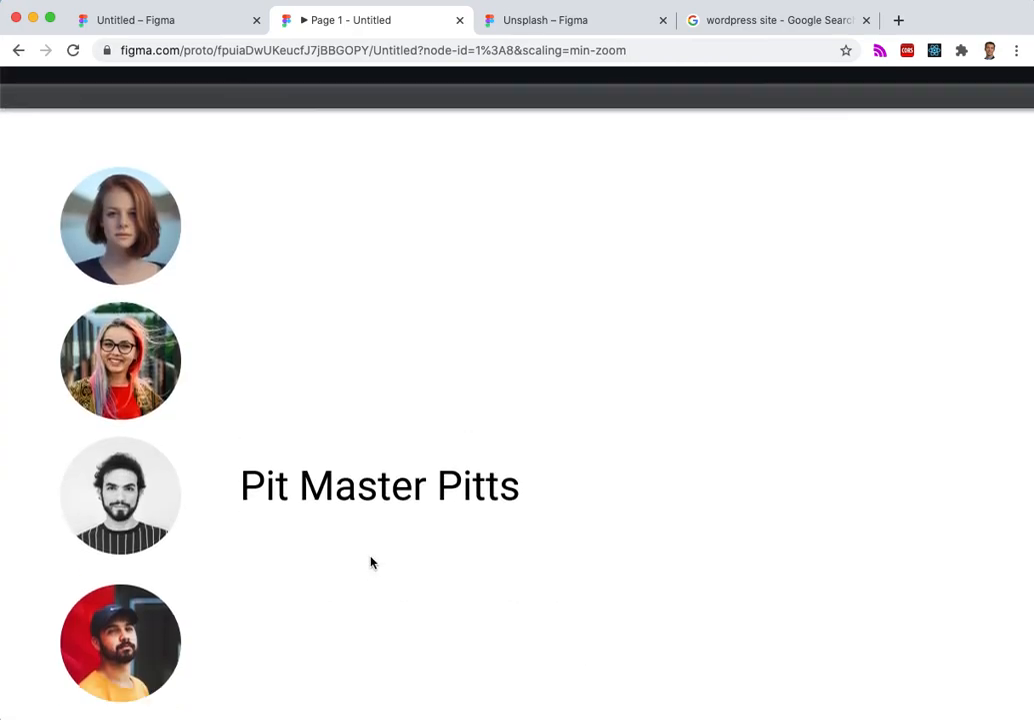
# Return to the design file and review the Log in connection's animation options and the page's design and prototype settings.
pyautogui.click(155, 22)
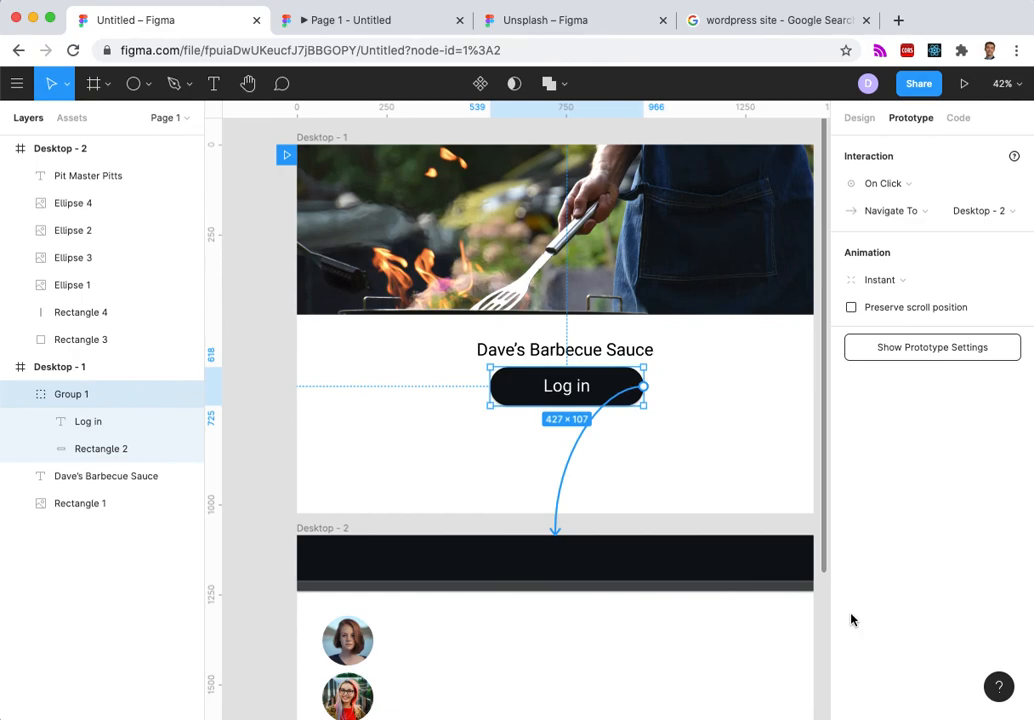
pyautogui.click(899, 284)
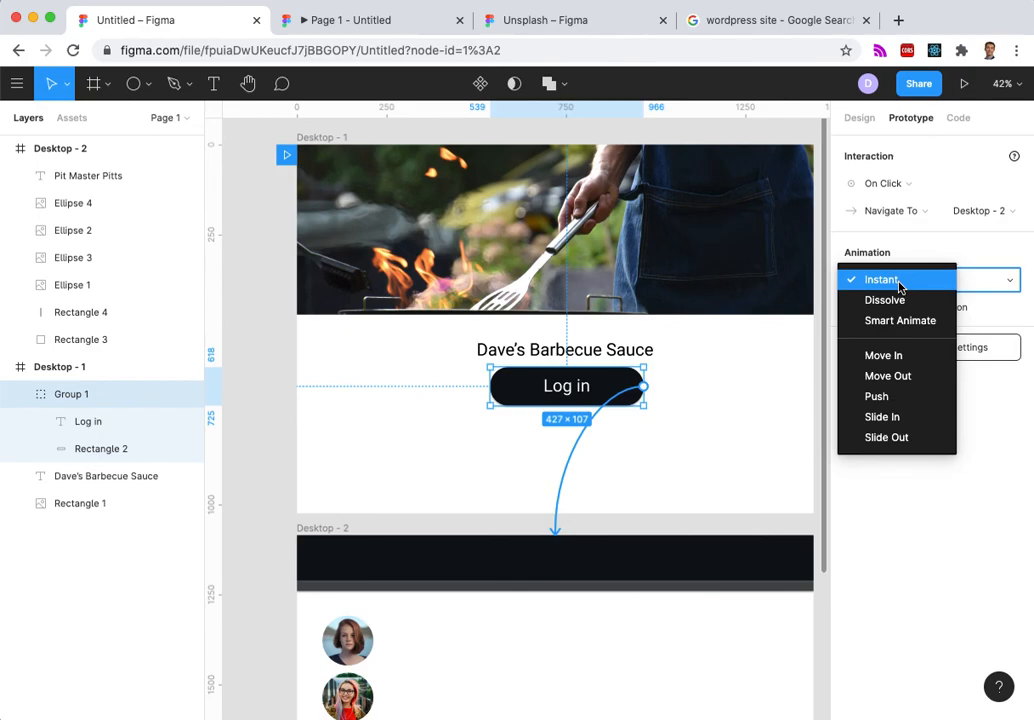
pyautogui.click(899, 284)
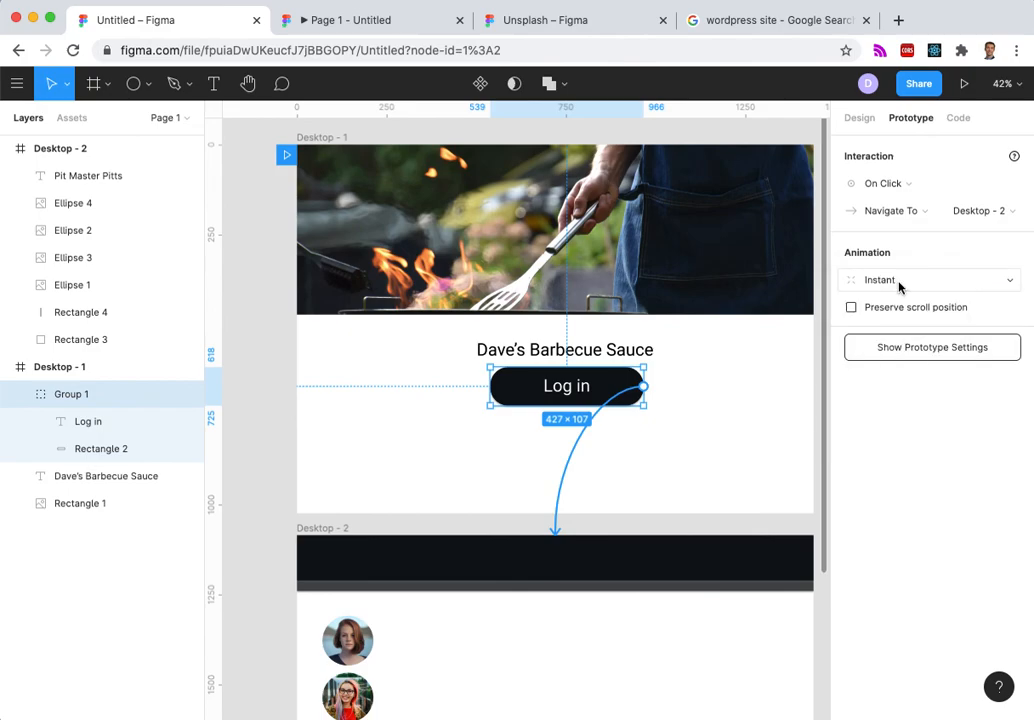
pyautogui.click(262, 313)
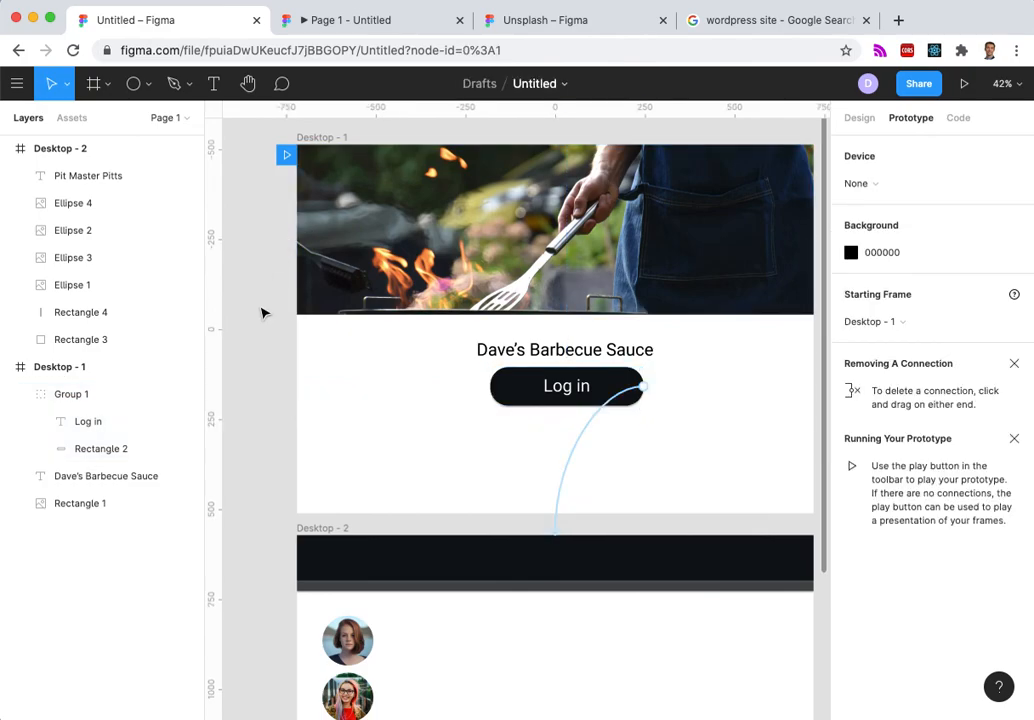
pyautogui.click(858, 118)
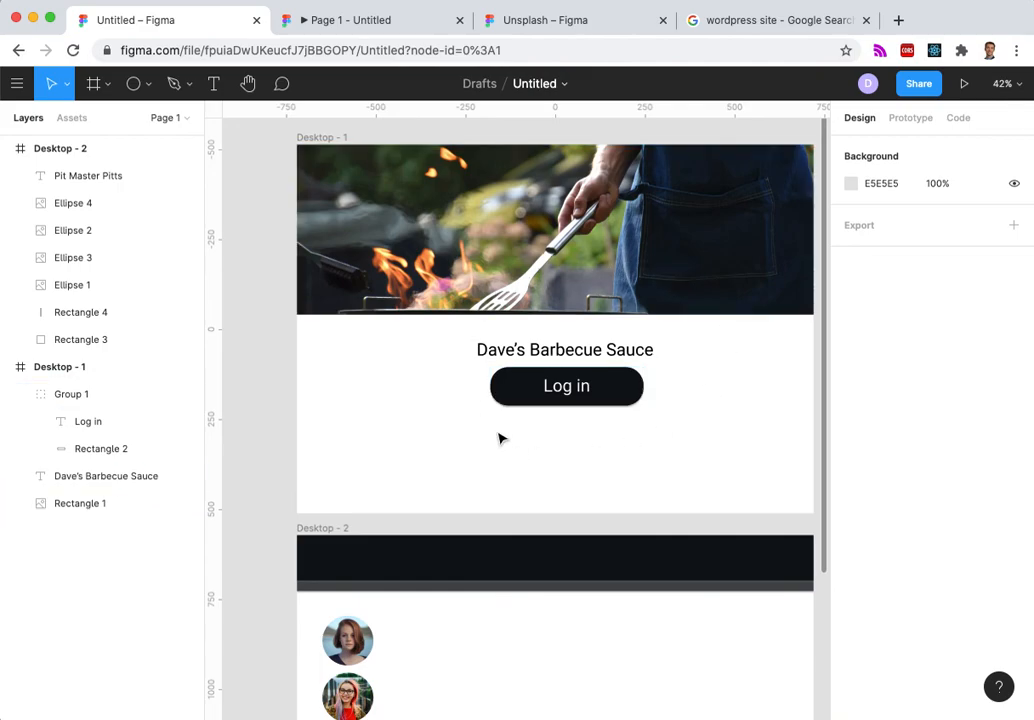
pyautogui.click(910, 118)
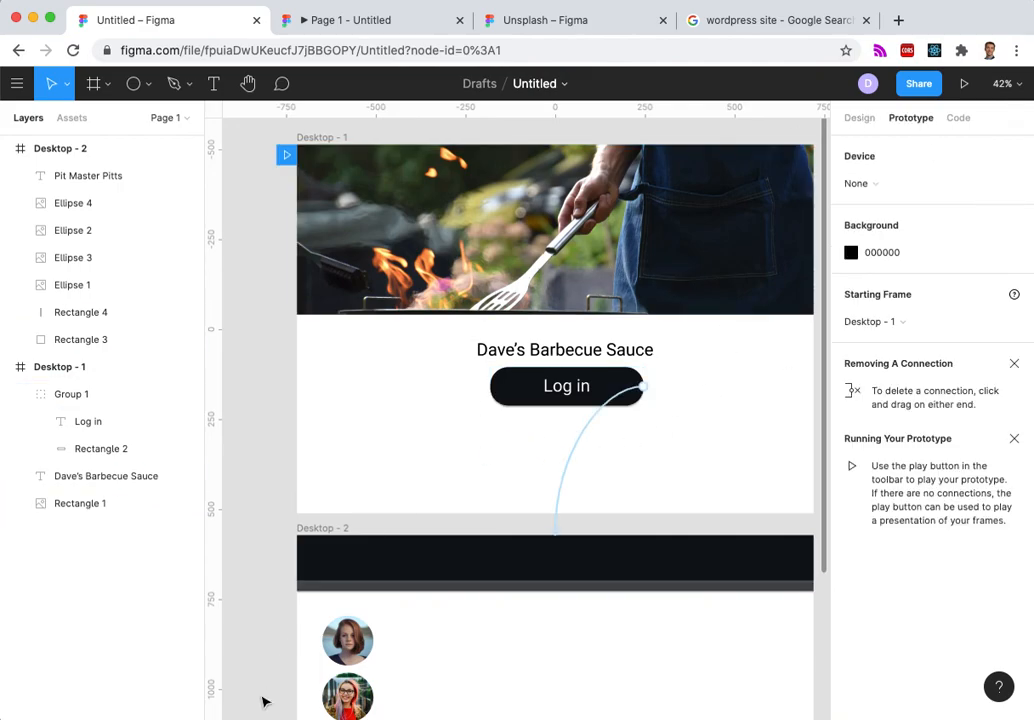